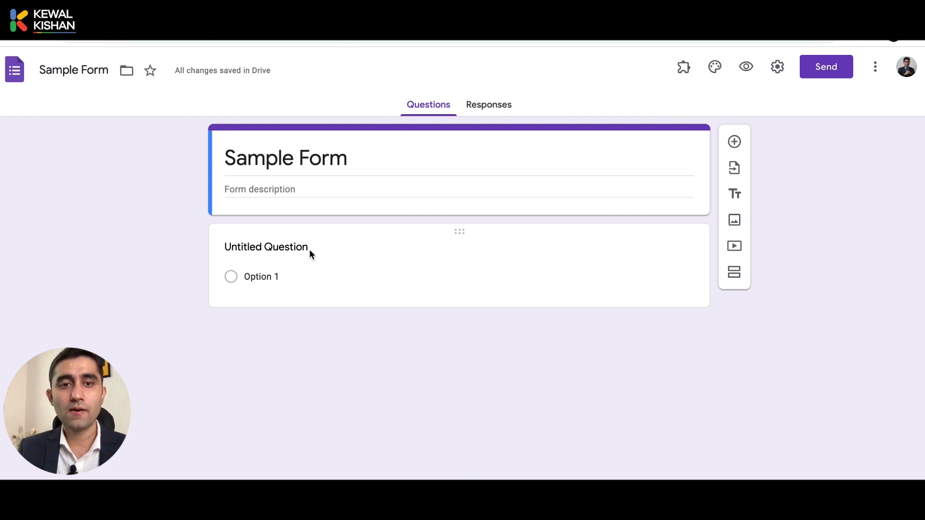
Title the first question 'Name' and make it a Short answer question
{"action": "left_click", "coordinate": [309, 249]}
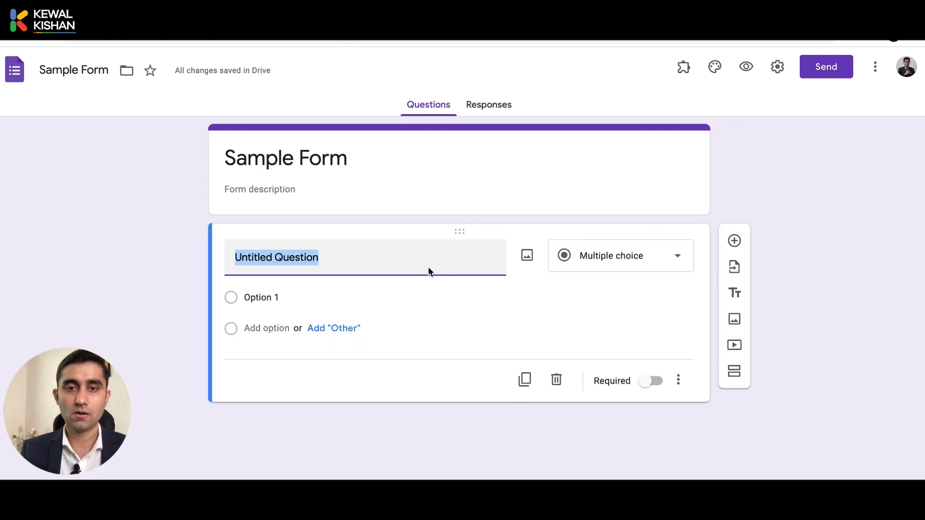
{"action": "left_click", "coordinate": [411, 261]}
{"action": "key", "text": "ctrl+a"}
{"action": "type", "text": "N"}
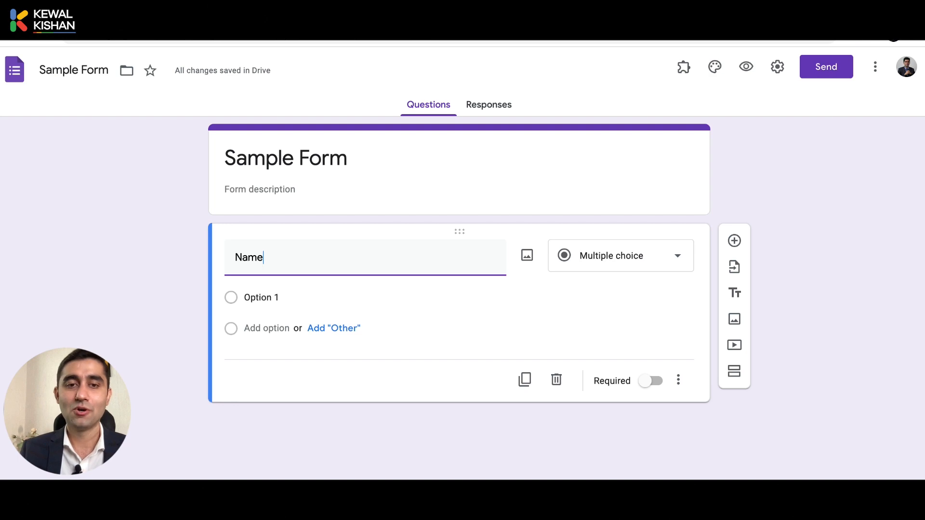
{"action": "left_click", "coordinate": [596, 261]}
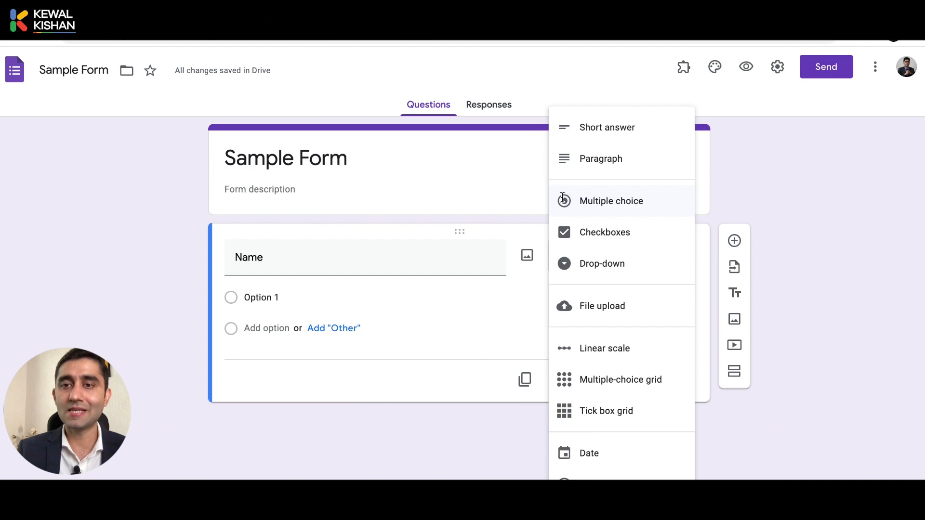
{"action": "left_click", "coordinate": [643, 131]}
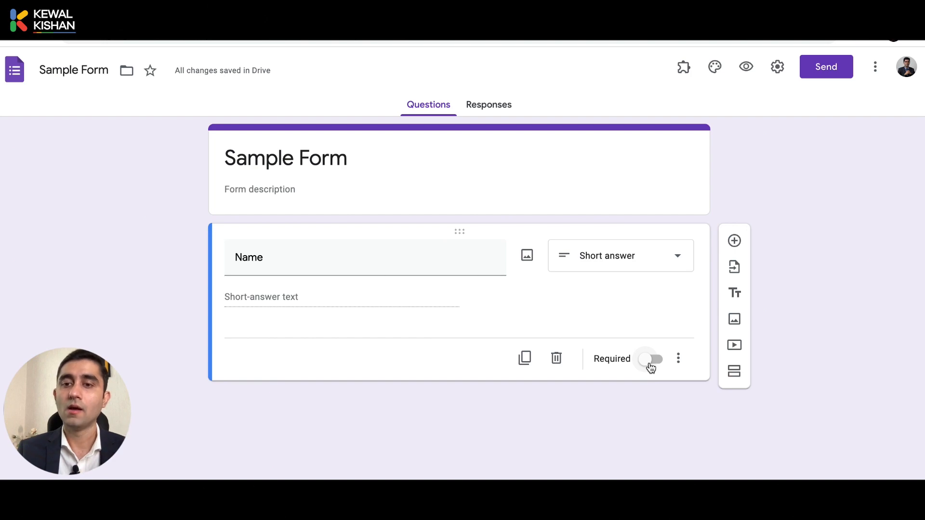
Mark the Name question as required and add an empty description line below it
{"action": "left_click", "coordinate": [651, 369]}
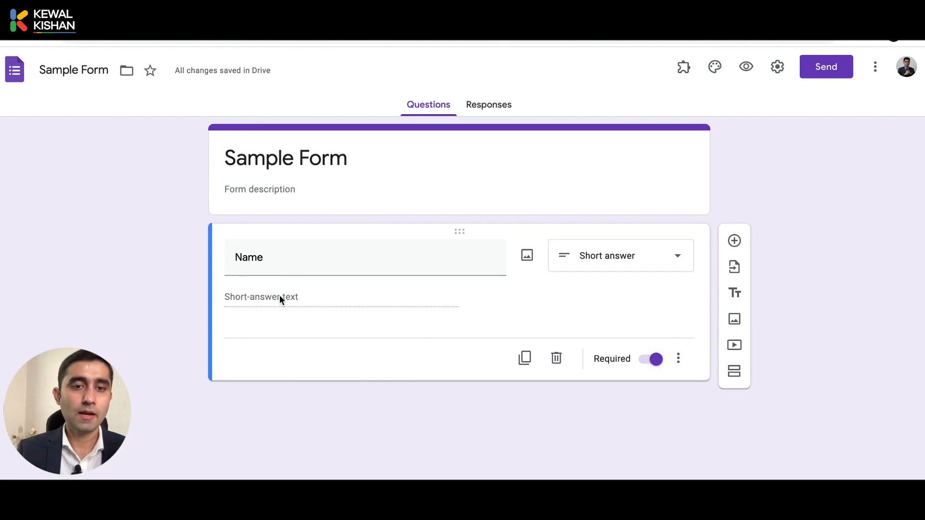
{"action": "left_click", "coordinate": [686, 368]}
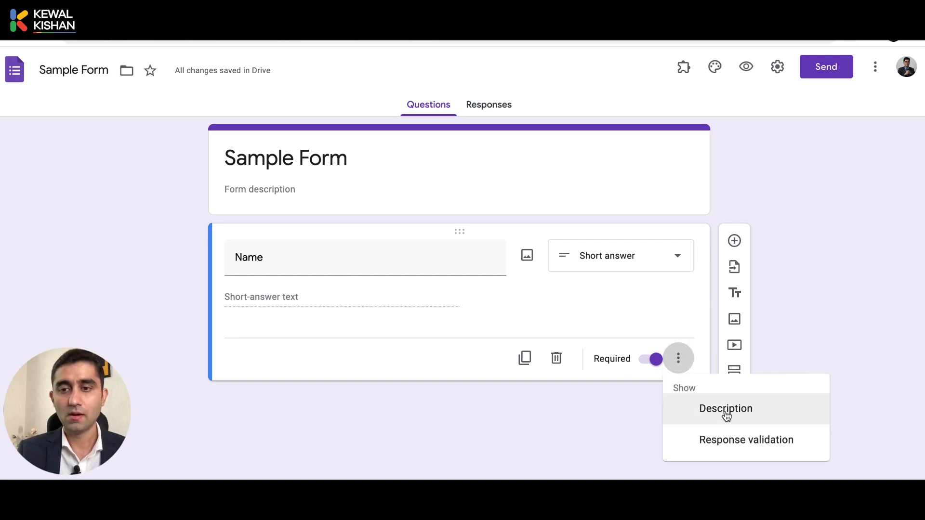
{"action": "left_click", "coordinate": [727, 416]}
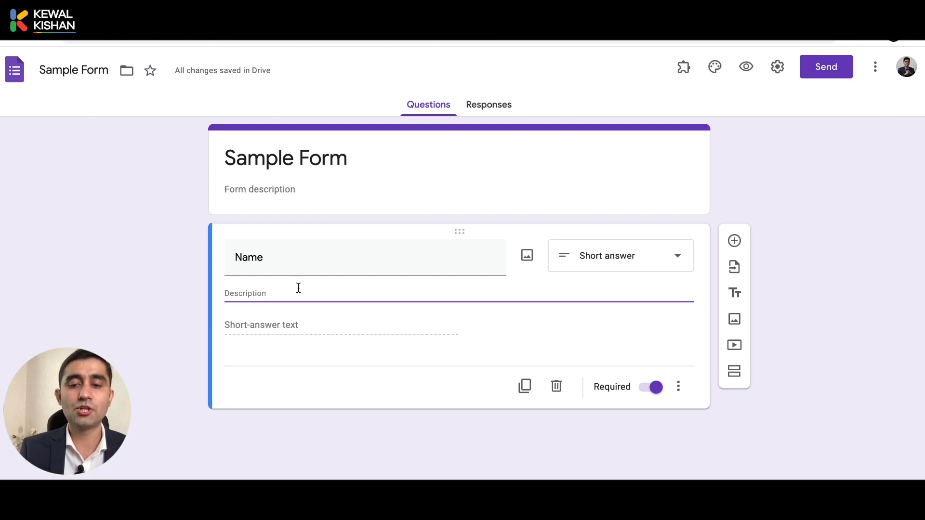
Write the Name description 'Please enter full name which is mentioned in your aadhar card'
{"action": "type", "text": "Plwa"}
{"action": "key", "text": "BackSpace"}
{"action": "key", "text": "BackSpace"}
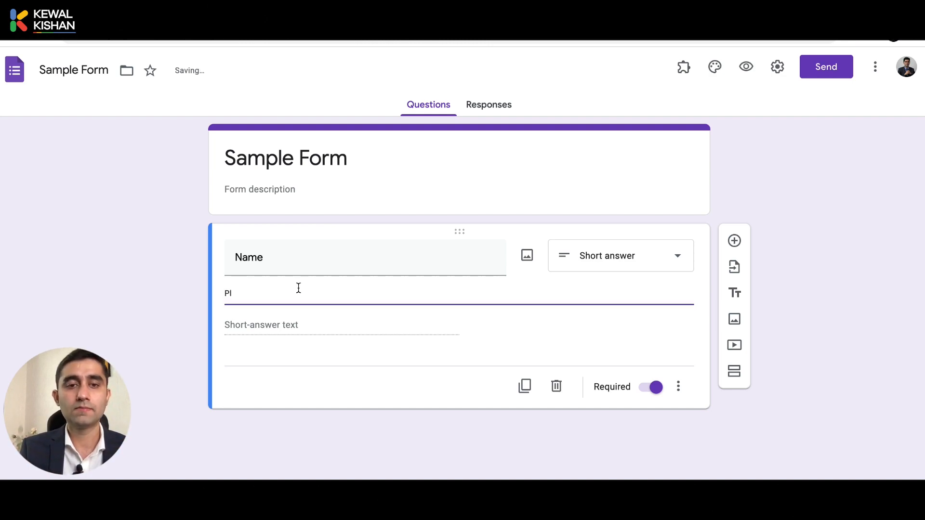
{"action": "type", "text": "EASE"}
{"action": "key", "text": "BackSpace"}
{"action": "key", "text": "BackSpace"}
{"action": "key", "text": "BackSpace"}
{"action": "key", "text": "BackSpace"}
{"action": "key", "text": "BackSpace"}
{"action": "key", "text": "BackSpace"}
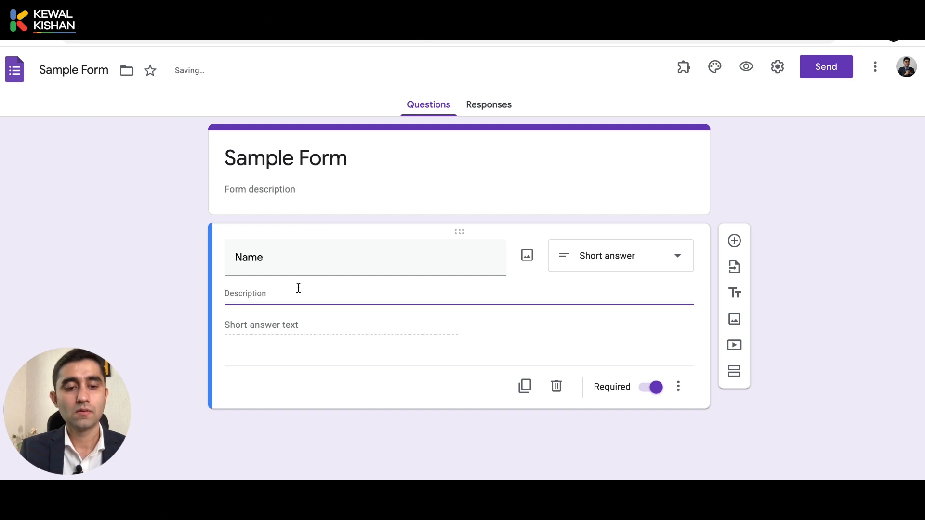
{"action": "type", "text": "Please e"}
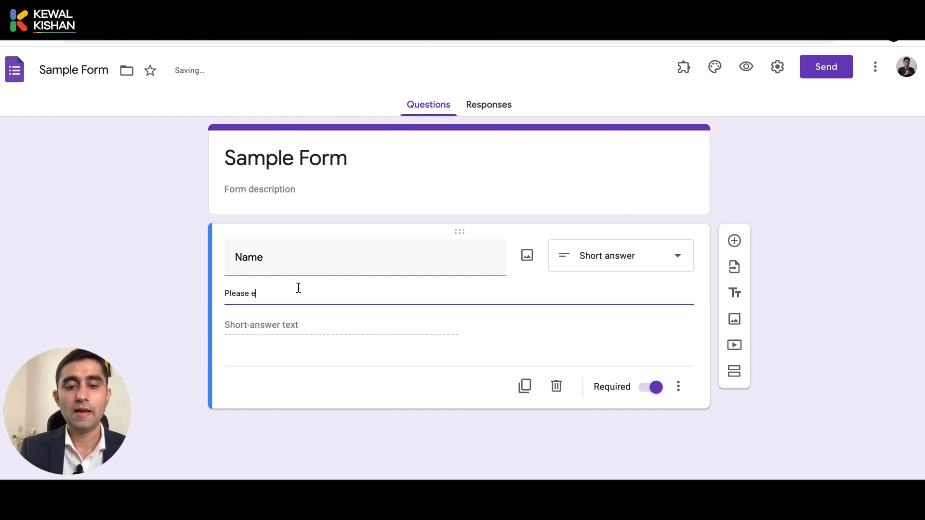
{"action": "type", "text": "nter full name which"}
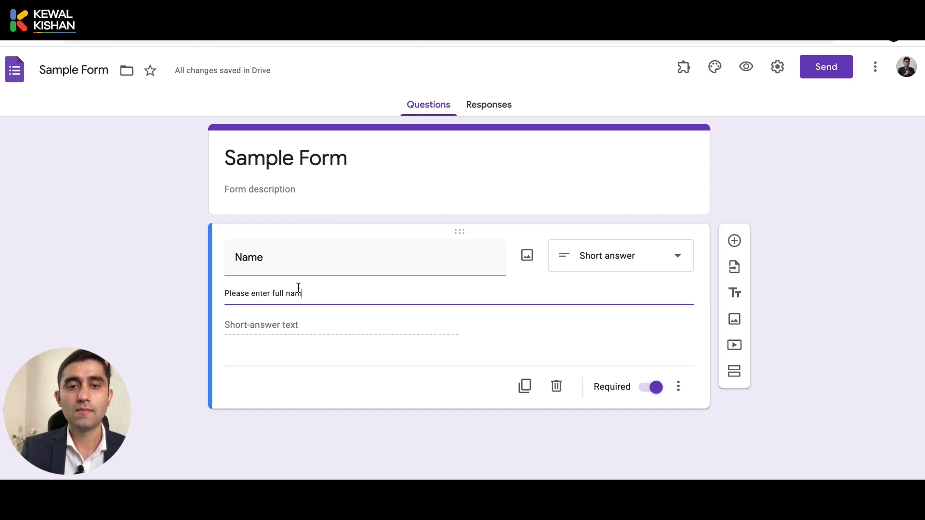
{"action": "key", "text": "BackSpace"}
{"action": "key", "text": "BackSpace"}
{"action": "key", "text": "BackSpace"}
{"action": "key", "text": "BackSpace"}
{"action": "key", "text": "BackSpace"}
{"action": "type", "text": "whic"}
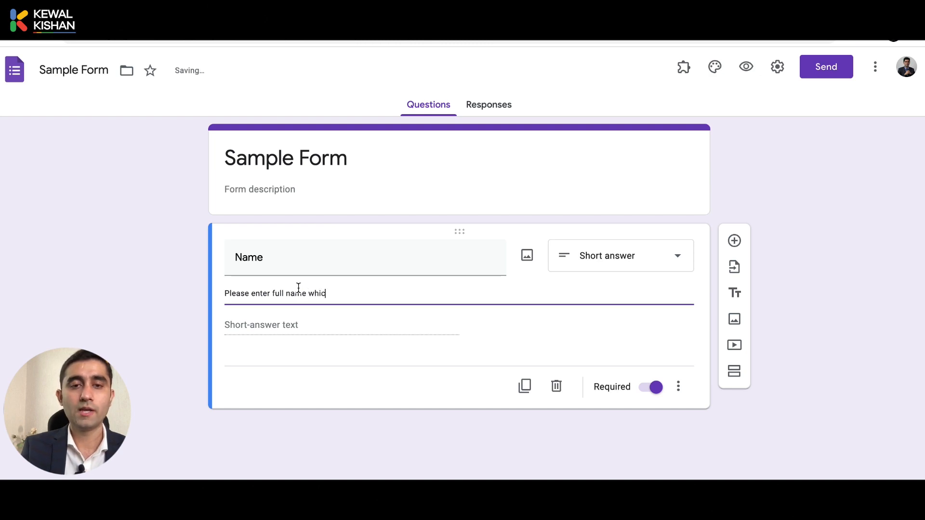
{"action": "type", "text": "h is mwntioned"}
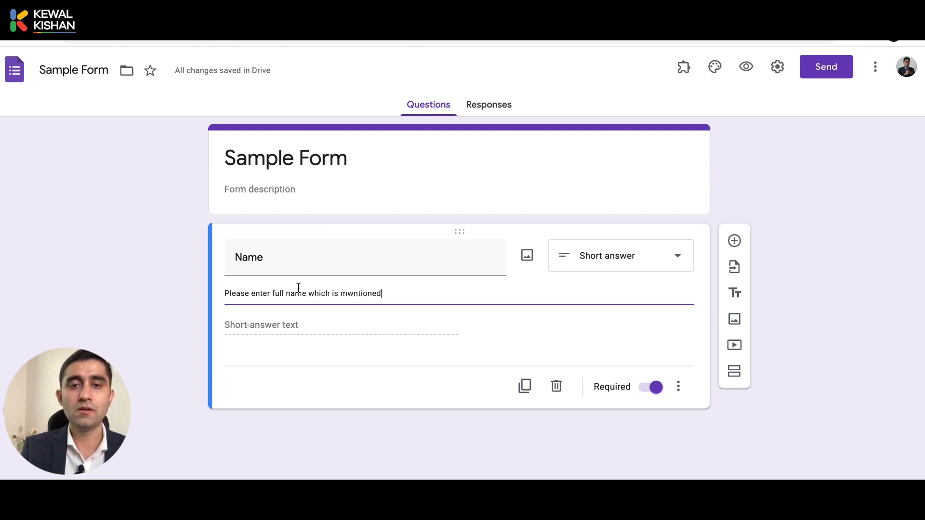
{"action": "key", "text": "Left"}
{"action": "key", "text": "Left"}
{"action": "key", "text": "Left"}
{"action": "key", "text": "Left"}
{"action": "key", "text": "Left"}
{"action": "key", "text": "Left"}
{"action": "key", "text": "Left"}
{"action": "key", "text": "BackSpace"}
{"action": "type", "text": "e"}
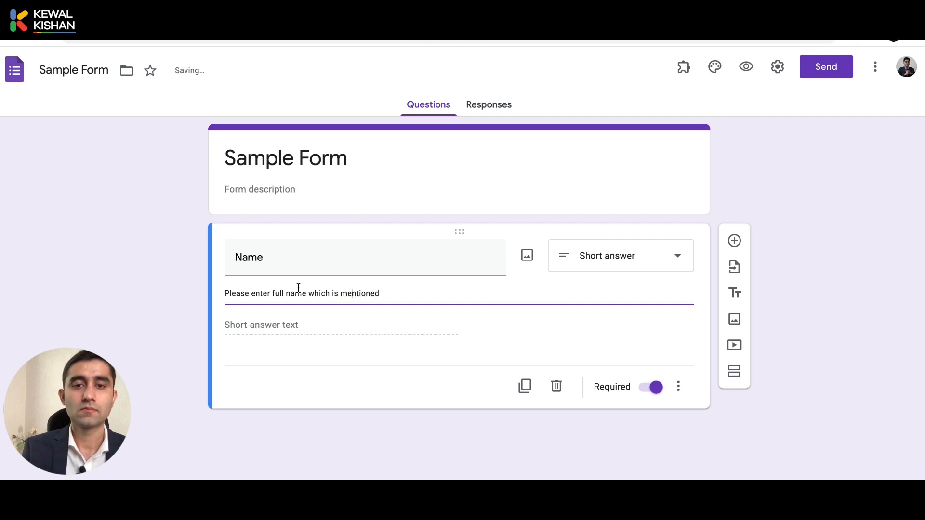
{"action": "key", "text": "End"}
{"action": "type", "text": "in your "}
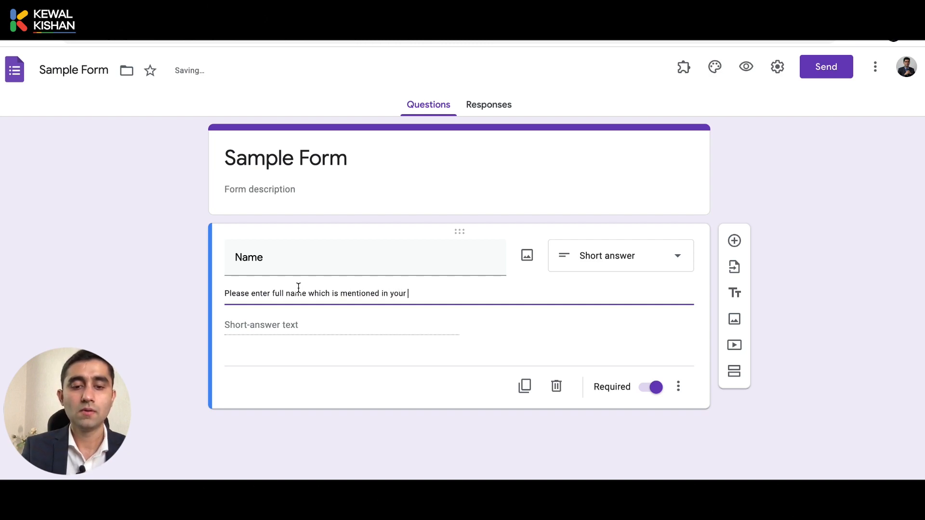
{"action": "type", "text": "aadhar card"}
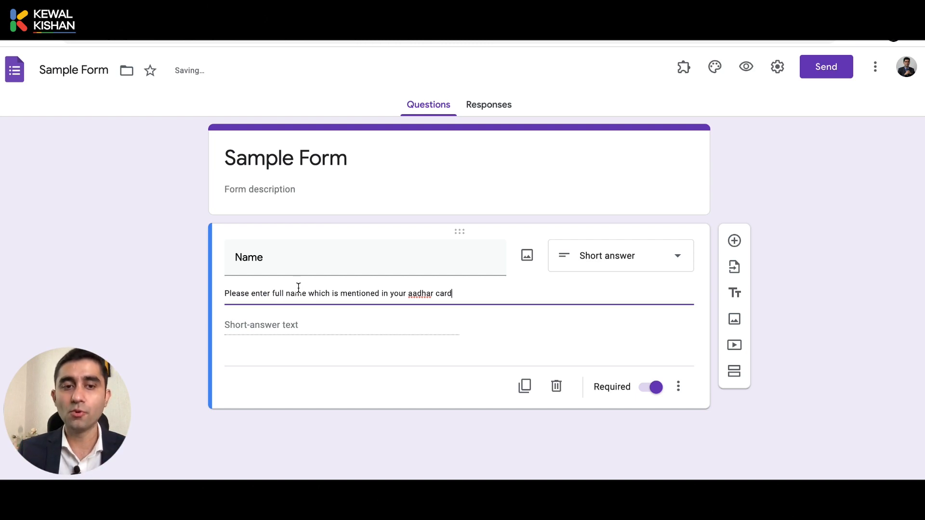
{"action": "left_click", "coordinate": [147, 300]}
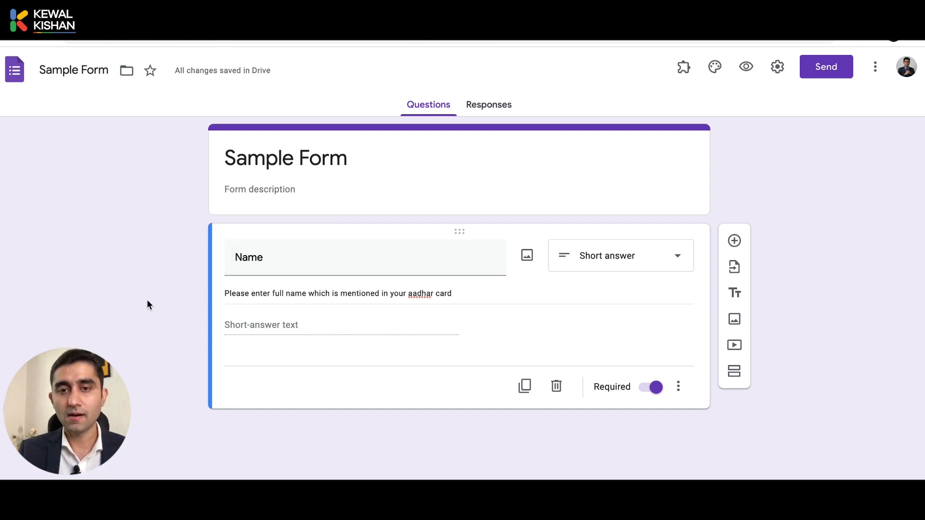
Add a new blank multiple-choice question below the Name question
{"action": "triple_click", "coordinate": [406, 294]}
{"action": "left_click", "coordinate": [413, 294]}
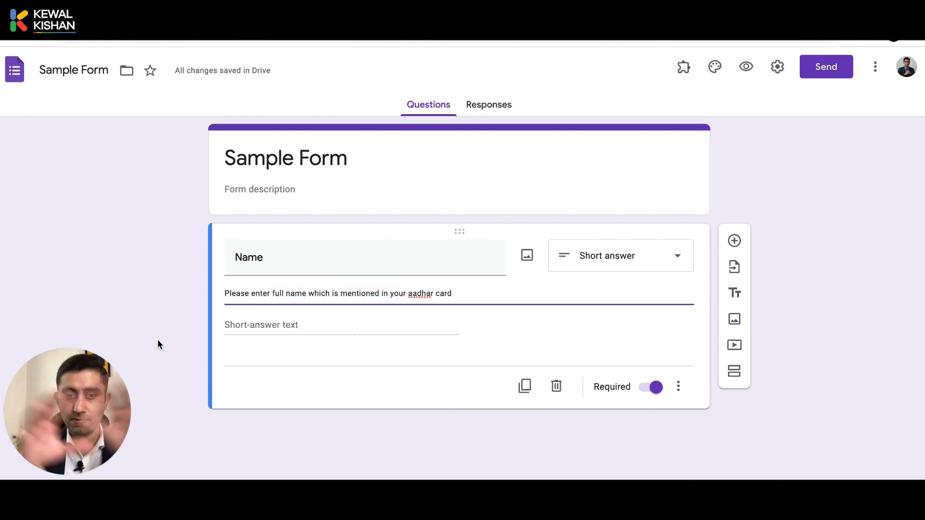
{"action": "left_click", "coordinate": [679, 387]}
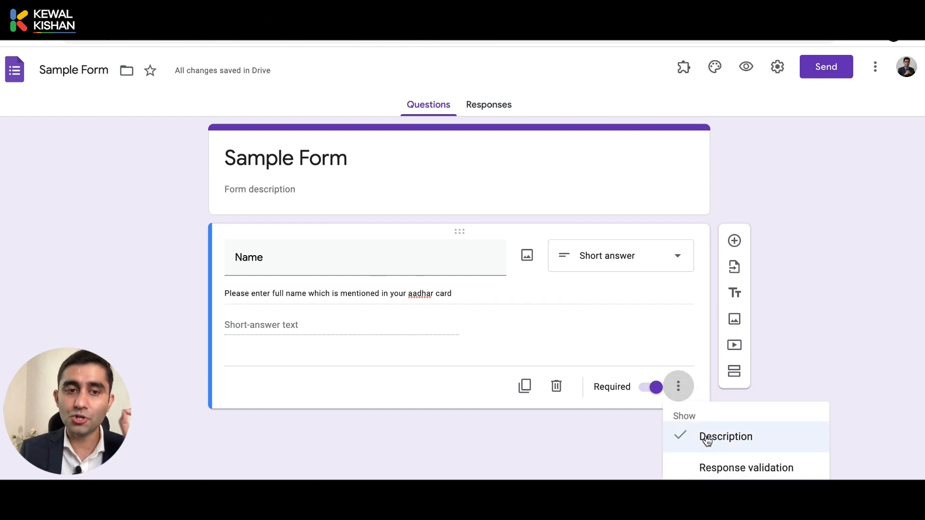
{"action": "left_click", "coordinate": [545, 472]}
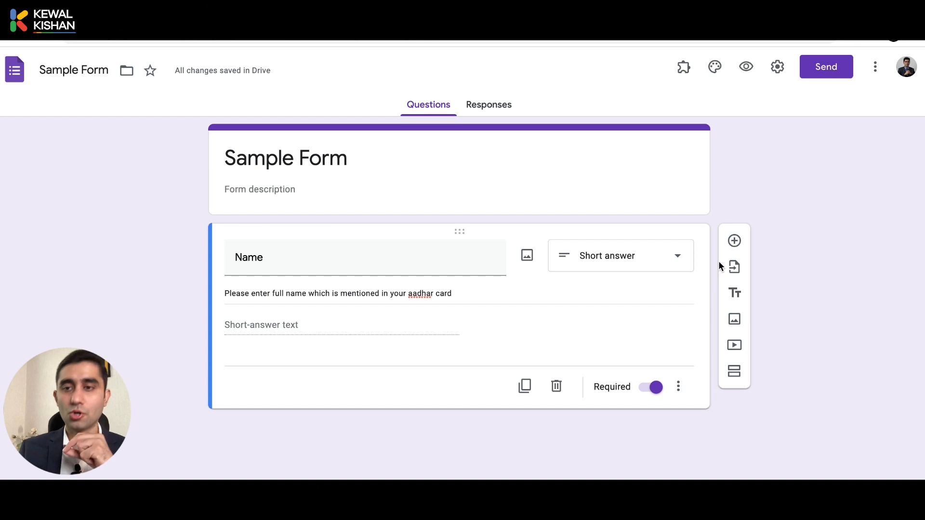
{"action": "left_click", "coordinate": [734, 242]}
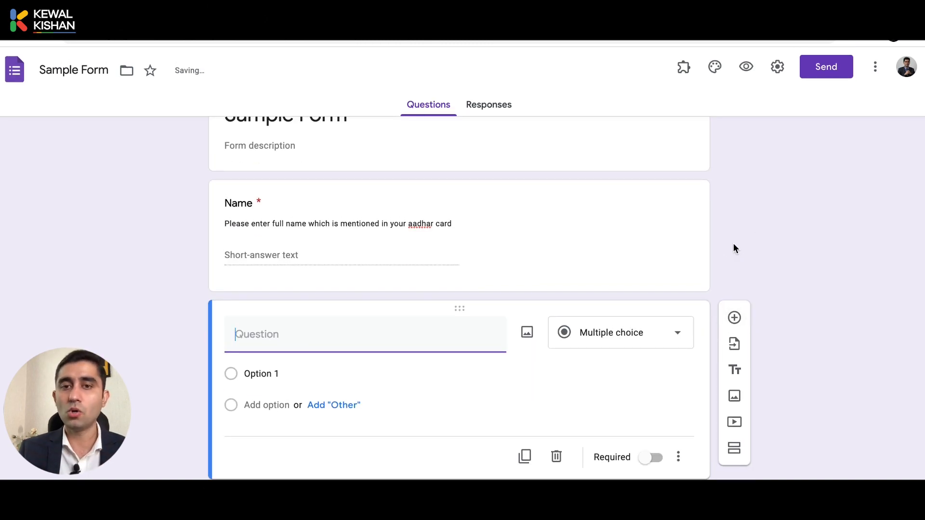
Correct 'aadhar' to 'Aadhar' in the Name description using the spelling suggestion
{"action": "left_click", "coordinate": [417, 223]}
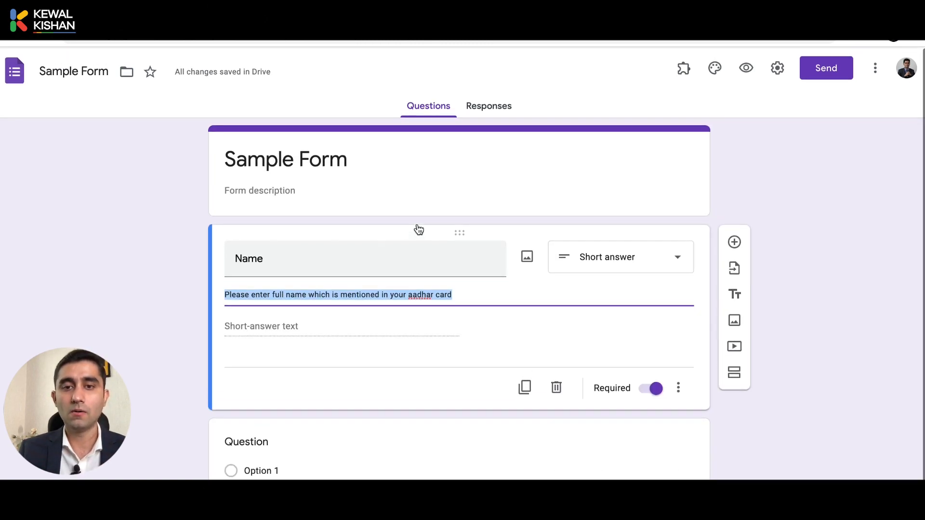
{"action": "left_click", "coordinate": [415, 290]}
{"action": "right_click", "coordinate": [418, 291]}
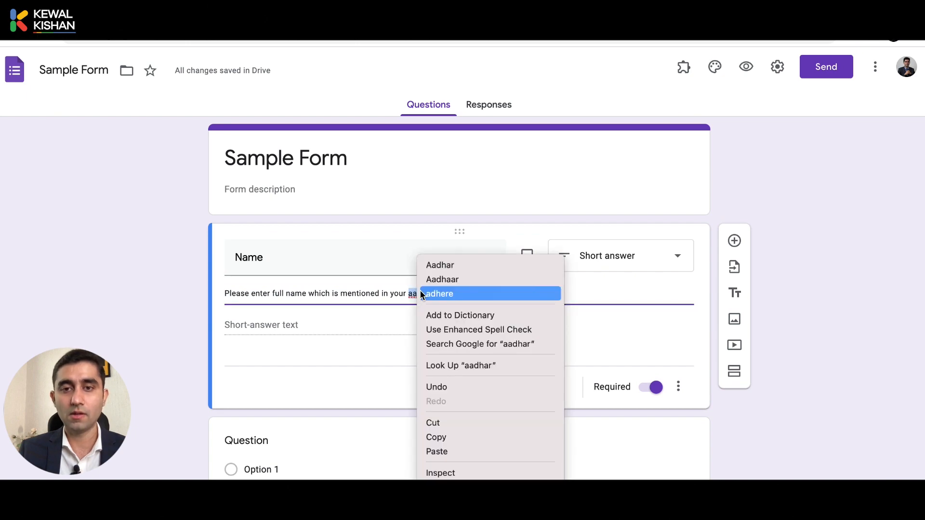
{"action": "left_click", "coordinate": [428, 265]}
{"action": "left_click", "coordinate": [273, 441]}
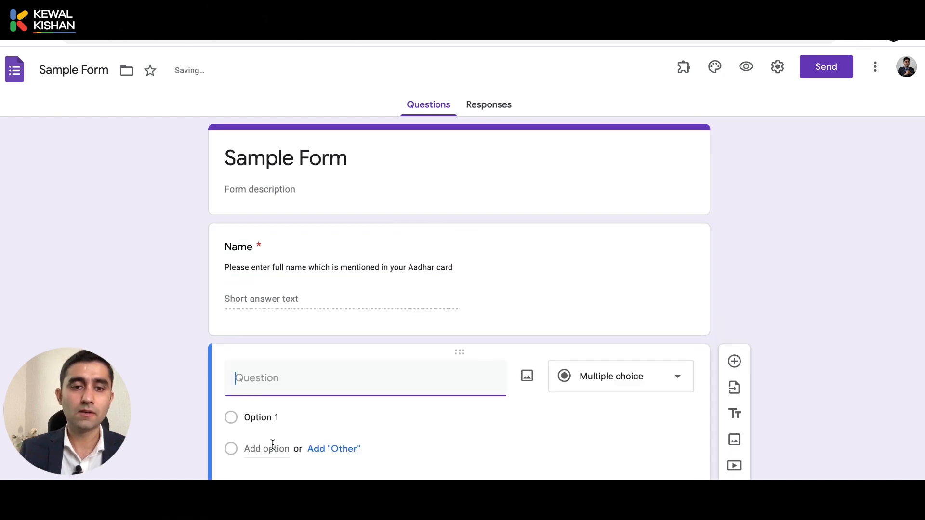
Title the second question 'Email Address' and add a Number, Greater than response validation rule
{"action": "type", "text": "Eamil"}
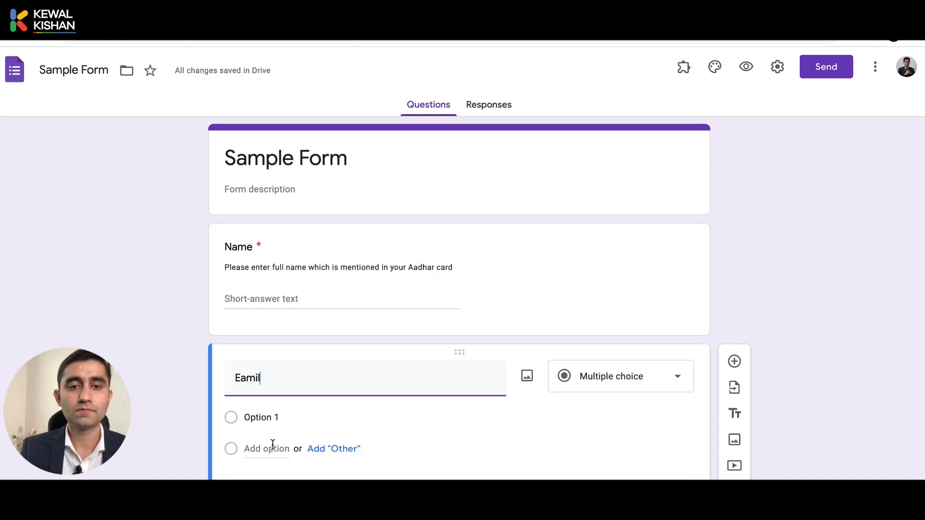
{"action": "key", "text": "BackSpace"}
{"action": "key", "text": "BackSpace"}
{"action": "key", "text": "BackSpace"}
{"action": "key", "text": "BackSpace"}
{"action": "key", "text": "BackSpace"}
{"action": "type", "text": "Emai"}
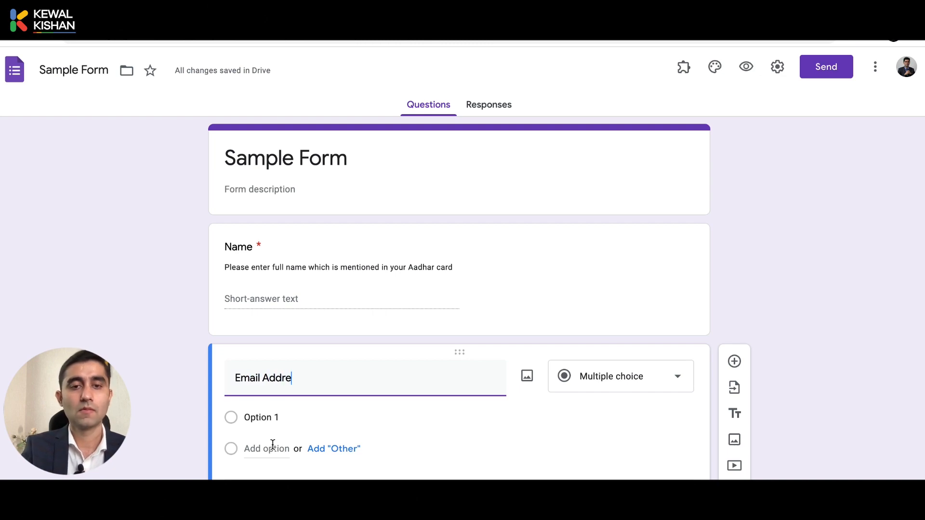
{"action": "type", "text": "l Address"}
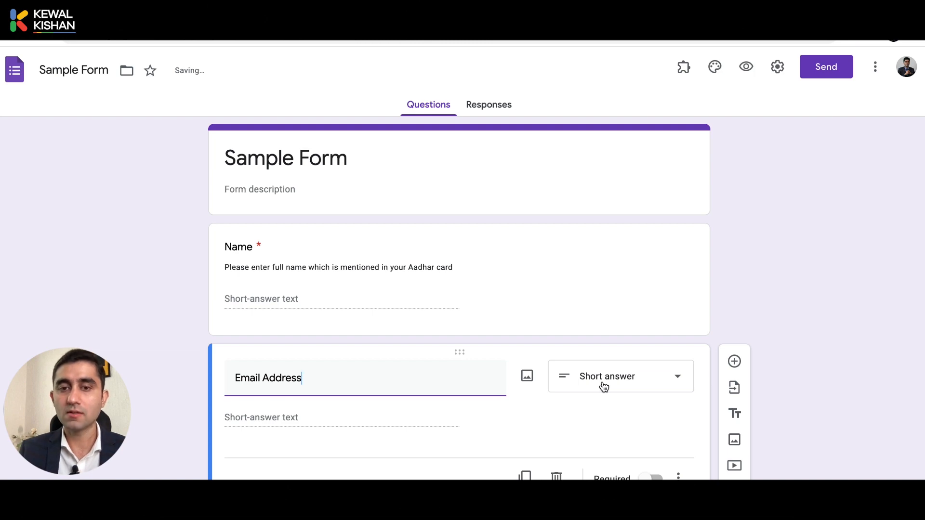
{"action": "left_click", "coordinate": [679, 476]}
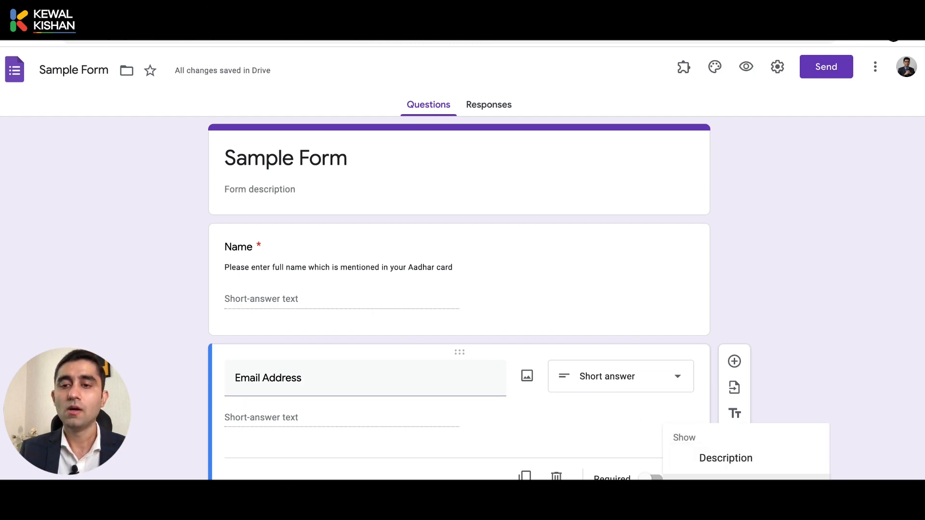
{"action": "left_click", "coordinate": [742, 486]}
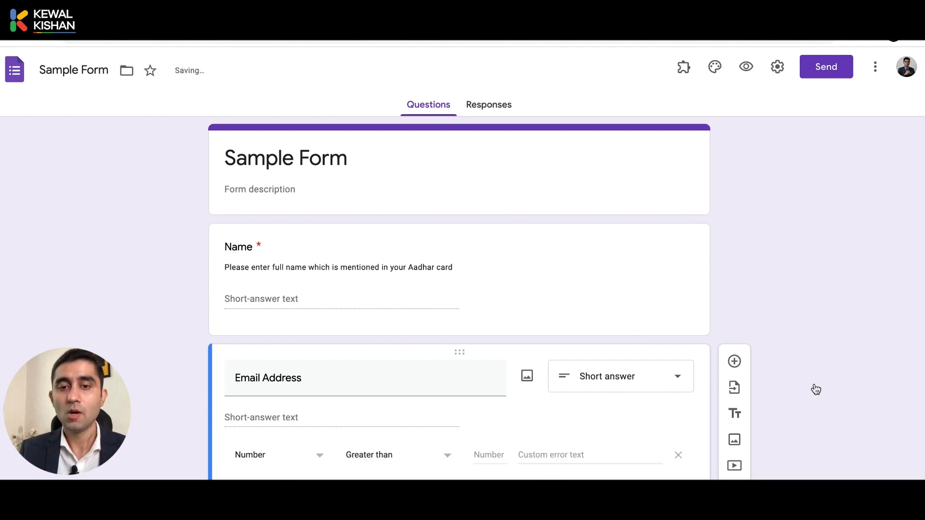
{"action": "scroll", "coordinate": [828, 365], "scroll_direction": "down", "scroll_amount": 2}
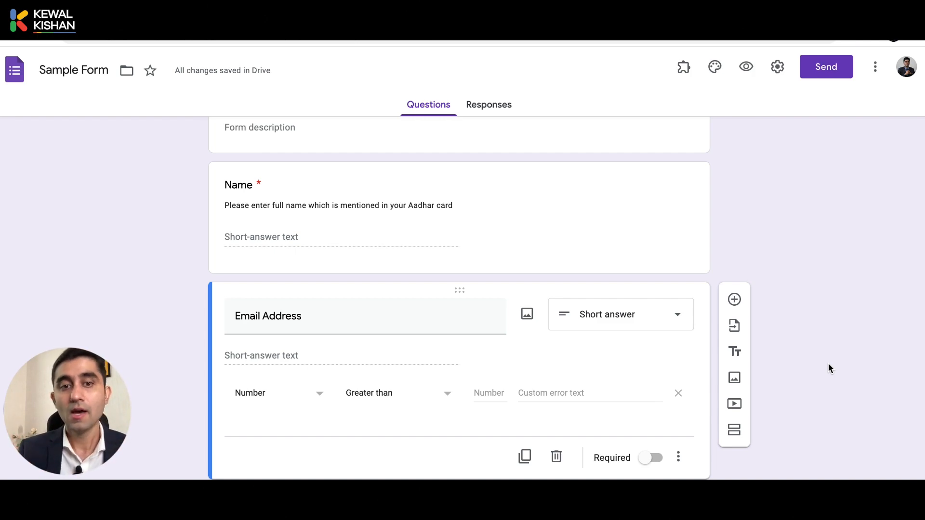
Change the Email Address validation from Number to Text, Email so answers must be email addresses
{"action": "left_click", "coordinate": [677, 460]}
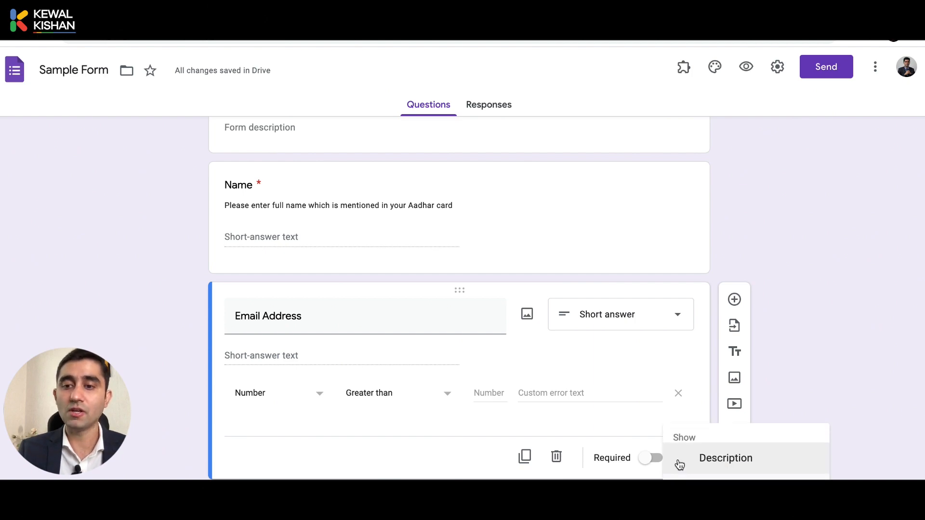
{"action": "left_click", "coordinate": [613, 480]}
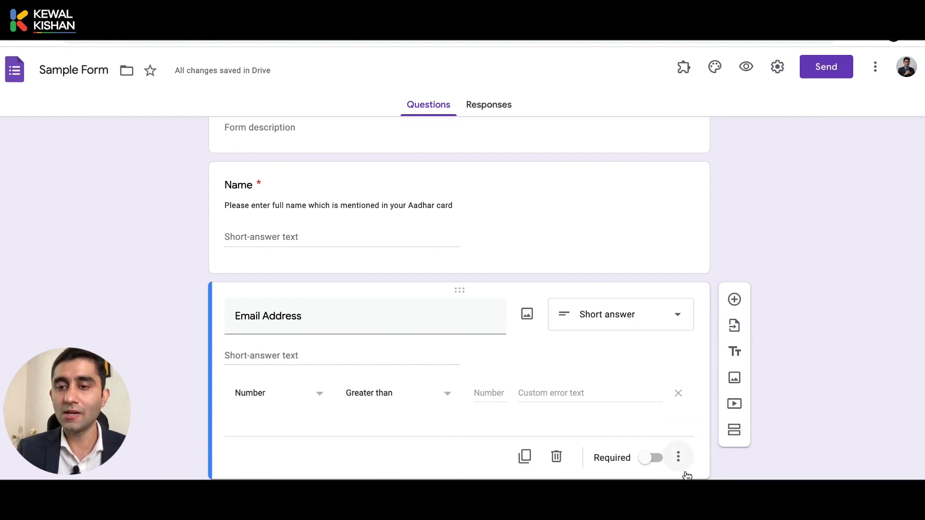
{"action": "left_click", "coordinate": [678, 459]}
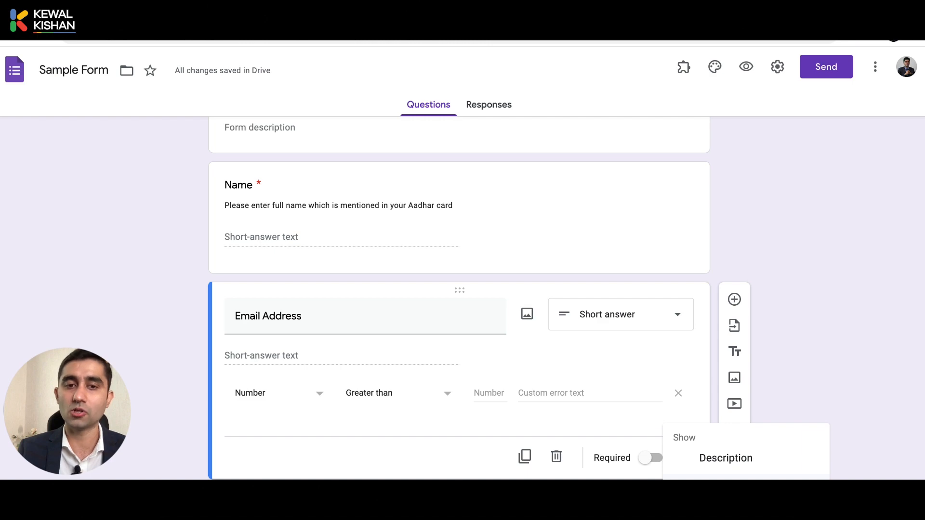
{"action": "left_click", "coordinate": [694, 483]}
{"action": "left_click", "coordinate": [273, 403]}
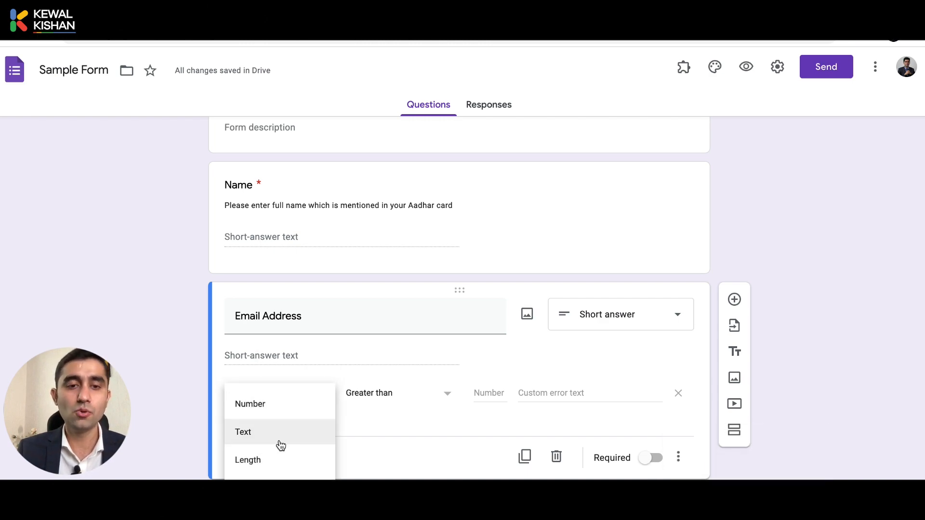
{"action": "left_click", "coordinate": [254, 438]}
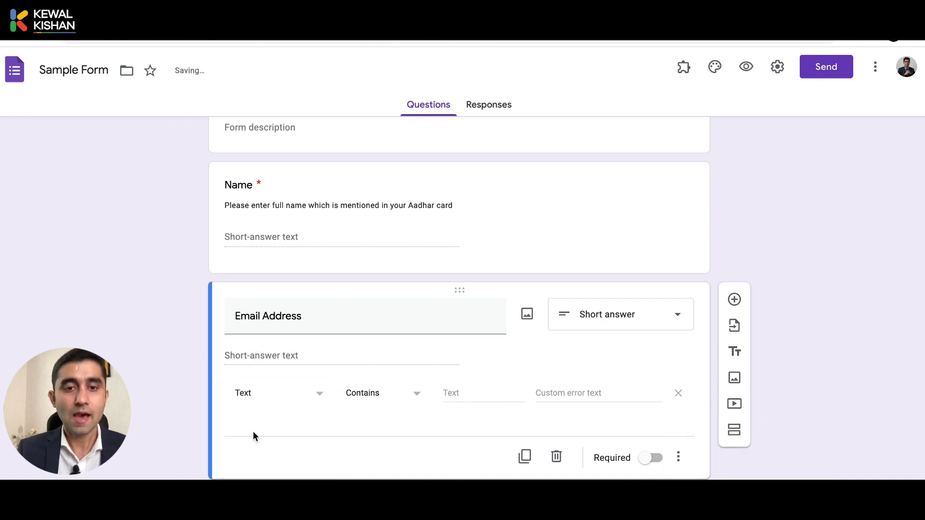
{"action": "left_click", "coordinate": [369, 400]}
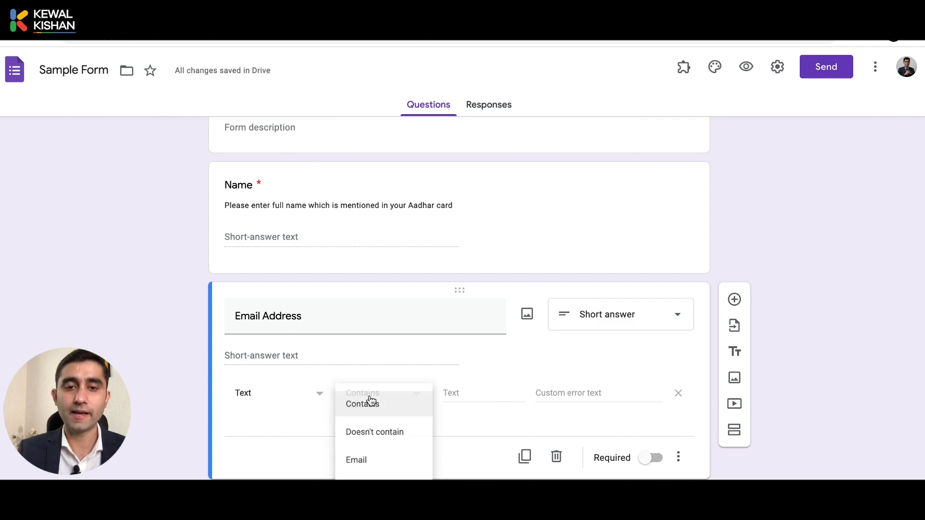
{"action": "left_click", "coordinate": [370, 404]}
{"action": "left_click", "coordinate": [370, 402]}
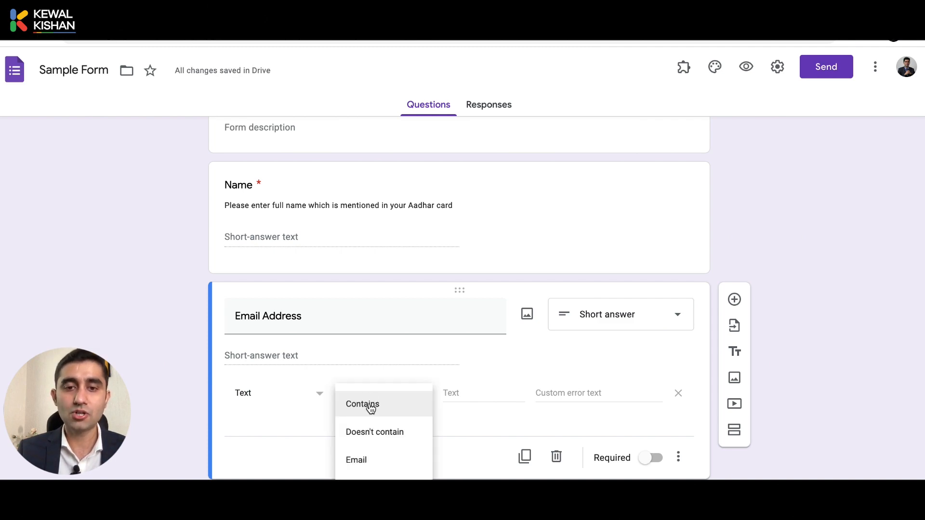
{"action": "left_click", "coordinate": [387, 465]}
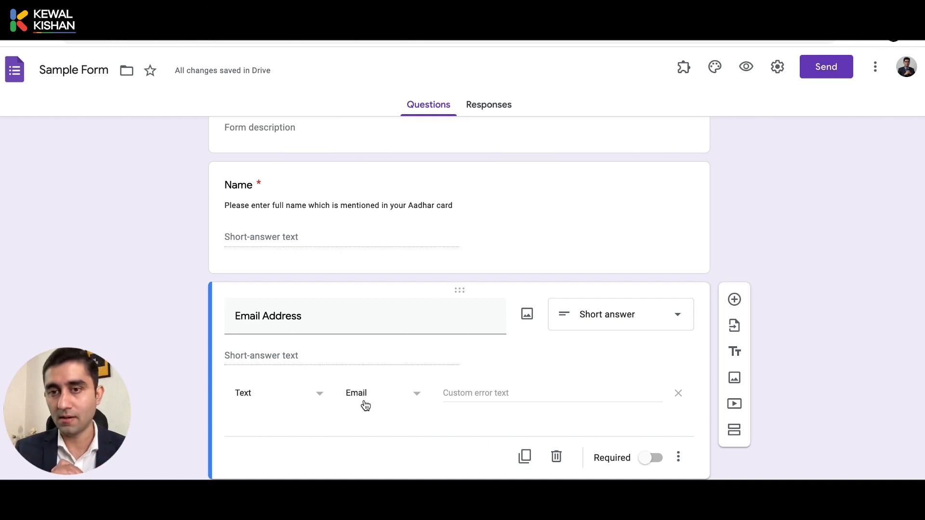
Add a 'Contact Number' short-answer question with Number, Greater than response validation
{"action": "left_click", "coordinate": [734, 299]}
{"action": "type", "text": "C"}
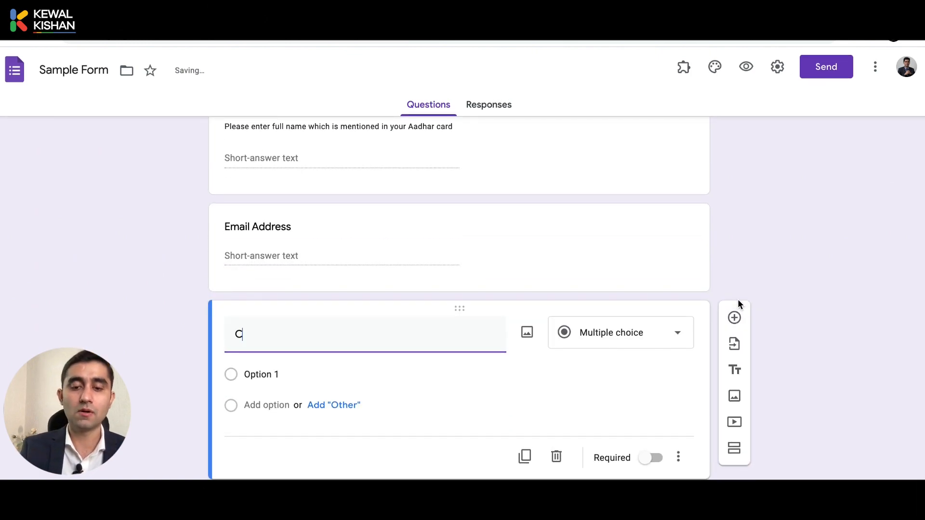
{"action": "type", "text": "ontact Numb"}
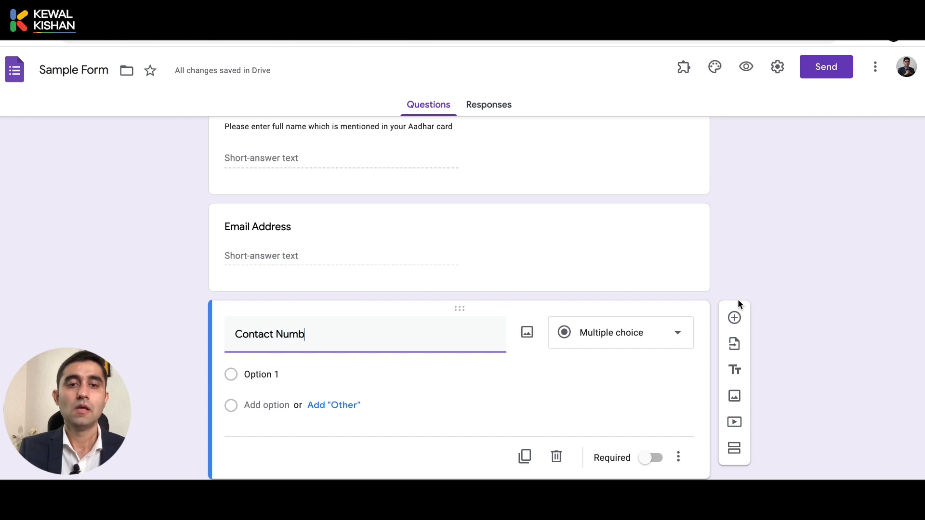
{"action": "type", "text": "er"}
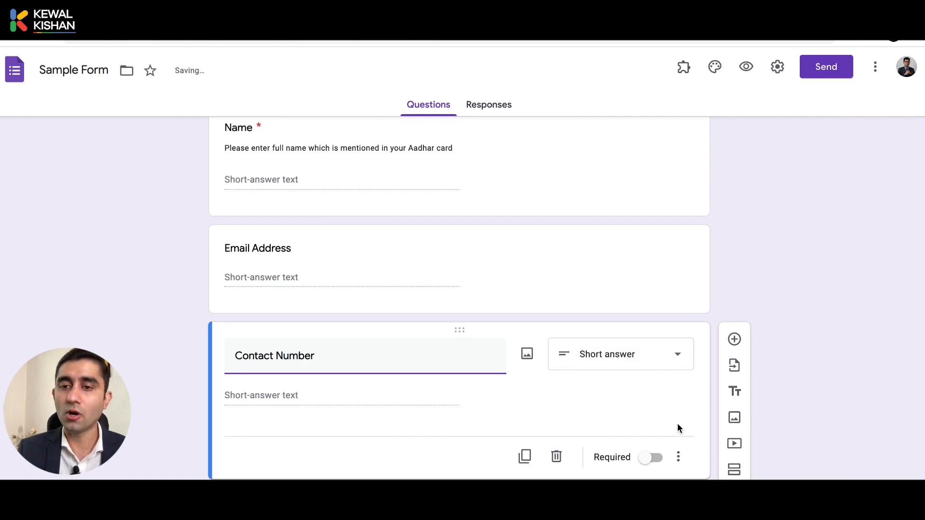
{"action": "left_click", "coordinate": [678, 456]}
{"action": "left_click", "coordinate": [684, 480]}
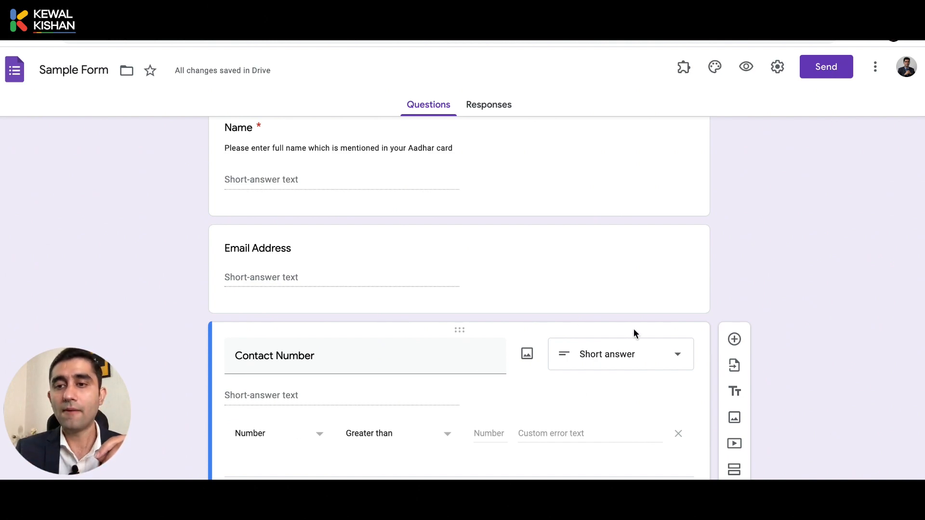
Add a fourth question titled 'Feedback' with a Paragraph answer type
{"action": "left_click", "coordinate": [734, 341]}
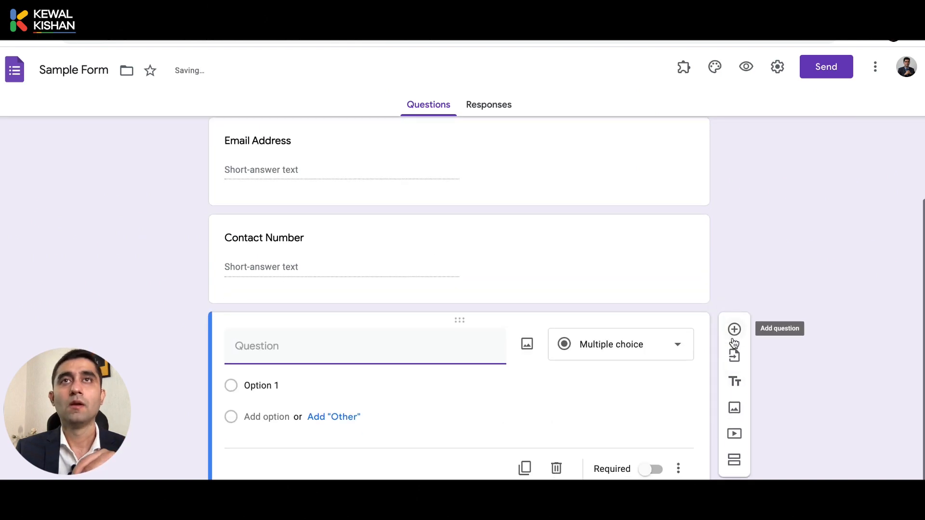
{"action": "left_click", "coordinate": [650, 334]}
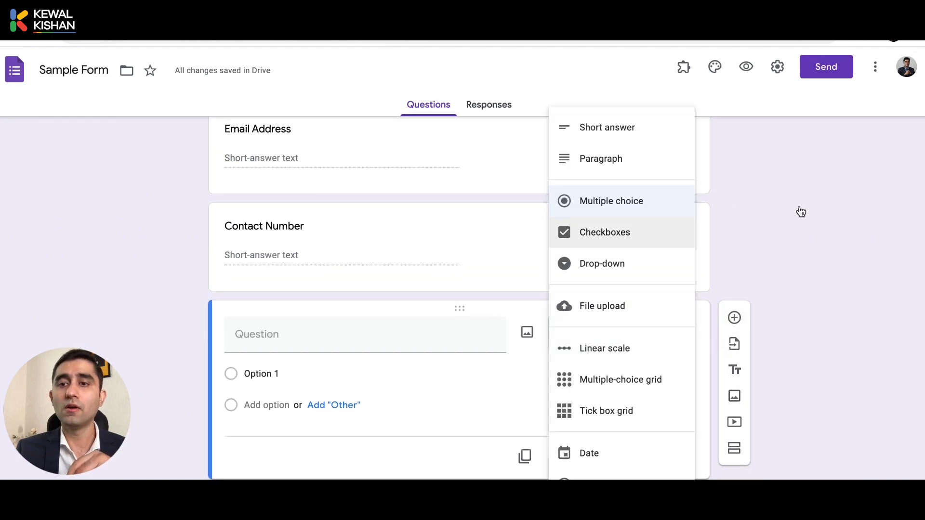
{"action": "left_click", "coordinate": [810, 235]}
{"action": "left_click", "coordinate": [413, 347]}
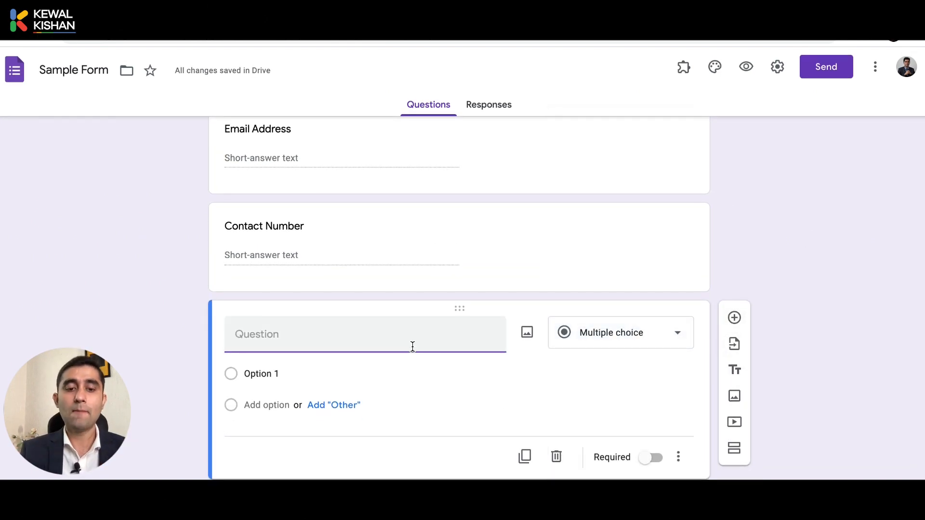
{"action": "type", "text": "Feedback"}
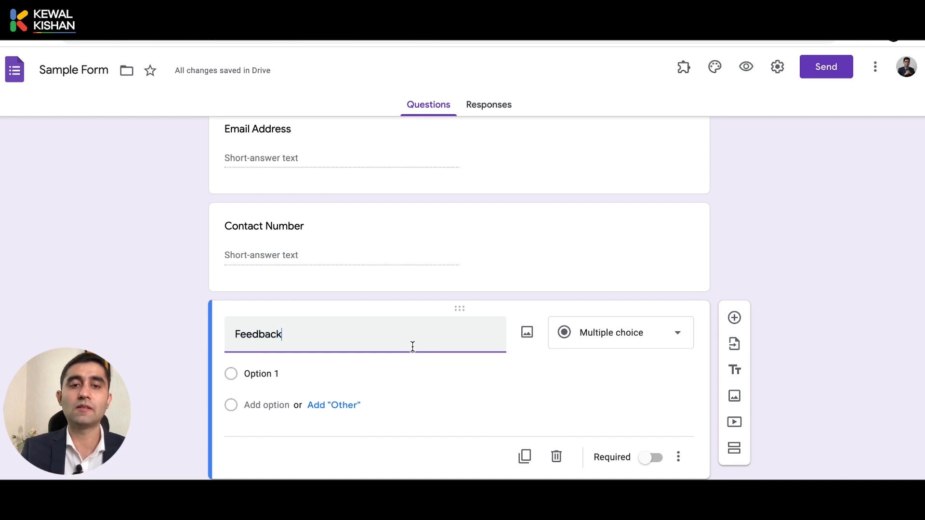
{"action": "left_click", "coordinate": [602, 361]}
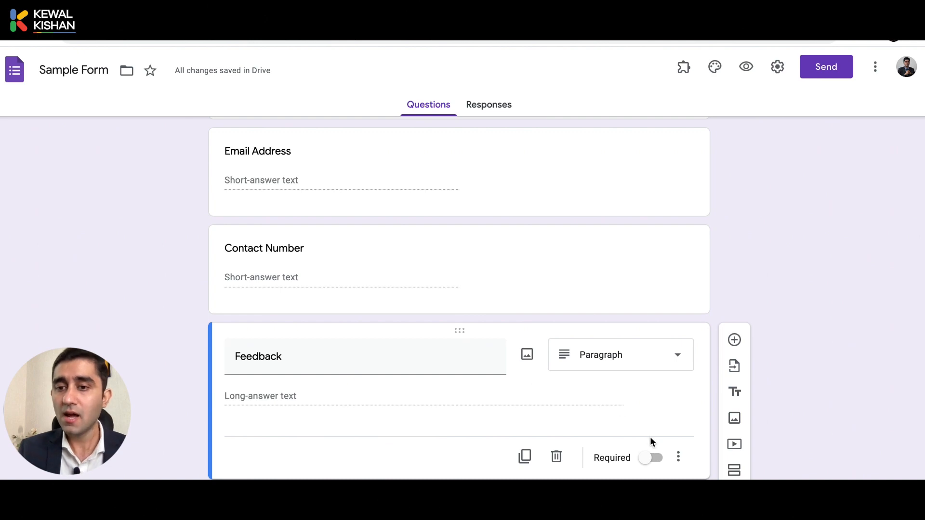
Give the Feedback question Length, Minimum character count response validation
{"action": "left_click", "coordinate": [679, 457]}
{"action": "left_click", "coordinate": [689, 482]}
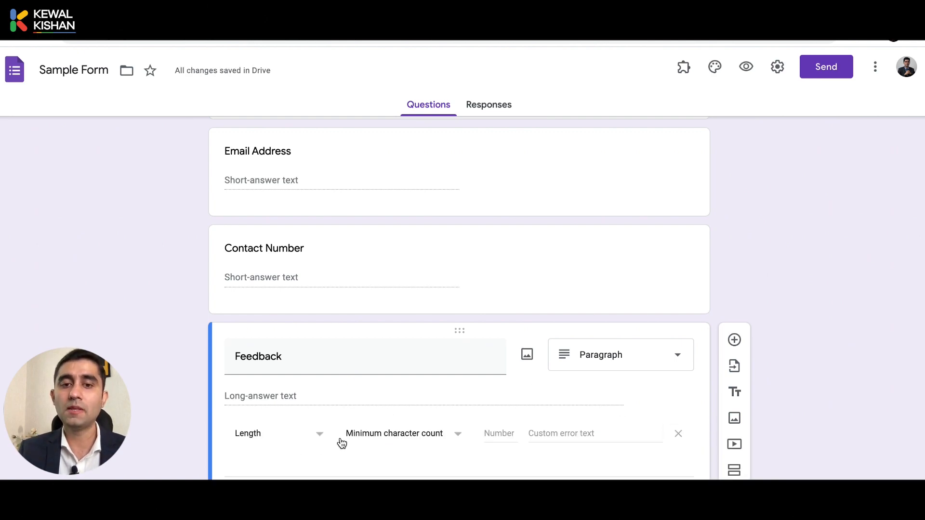
{"action": "left_click", "coordinate": [375, 443]}
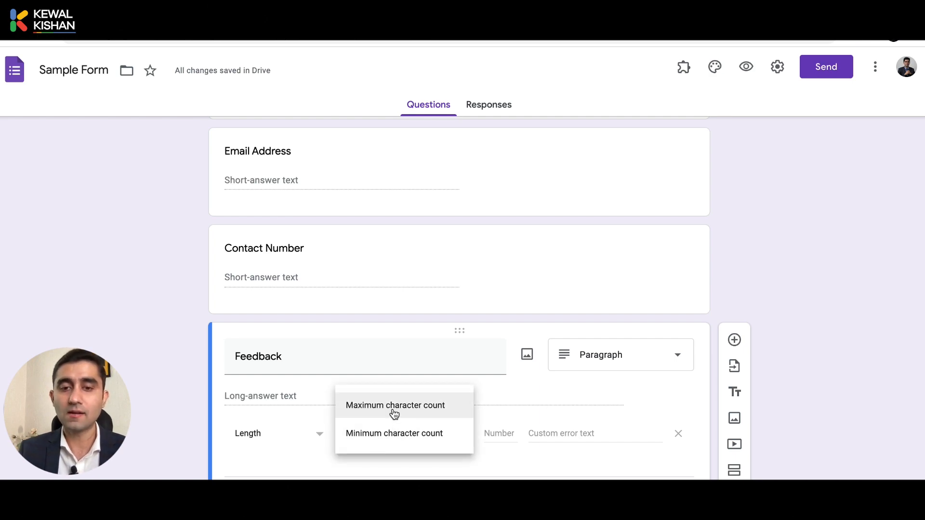
{"action": "left_click", "coordinate": [316, 471]}
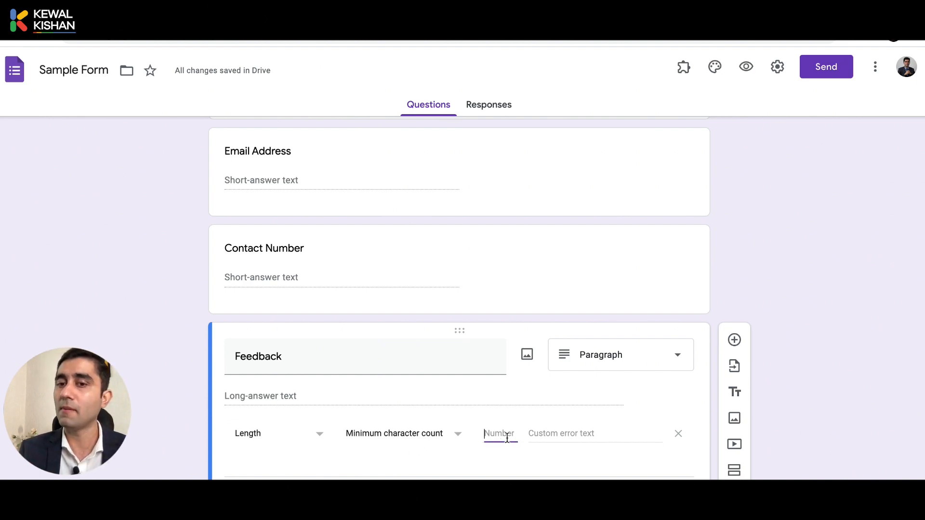
Add a multiple-choice question 'Which Product are you interested to buy?' below Feedback
{"action": "left_click", "coordinate": [625, 370]}
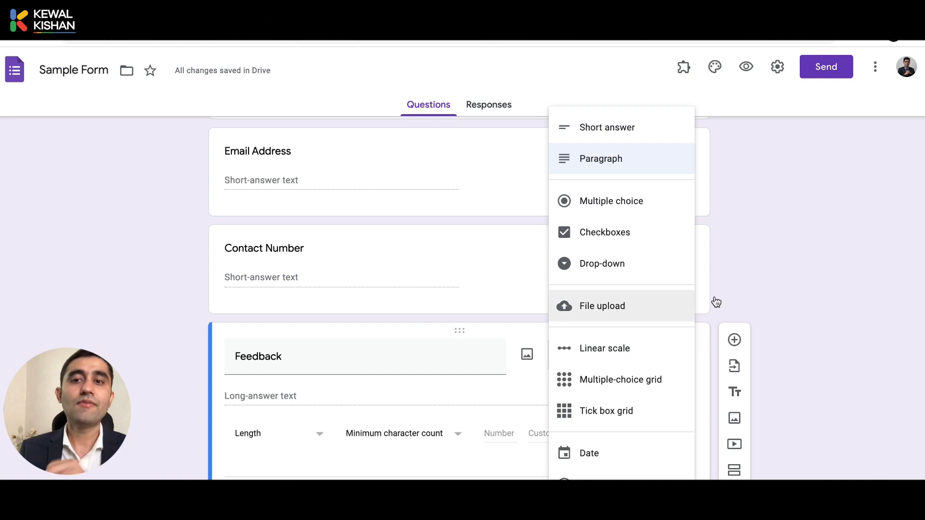
{"action": "left_click", "coordinate": [760, 310]}
{"action": "left_click", "coordinate": [736, 340]}
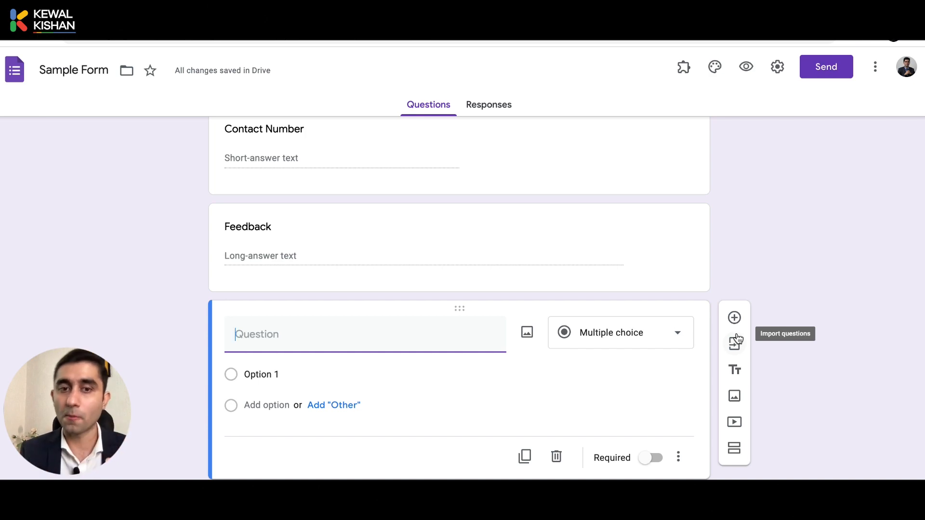
{"action": "type", "text": "Which "}
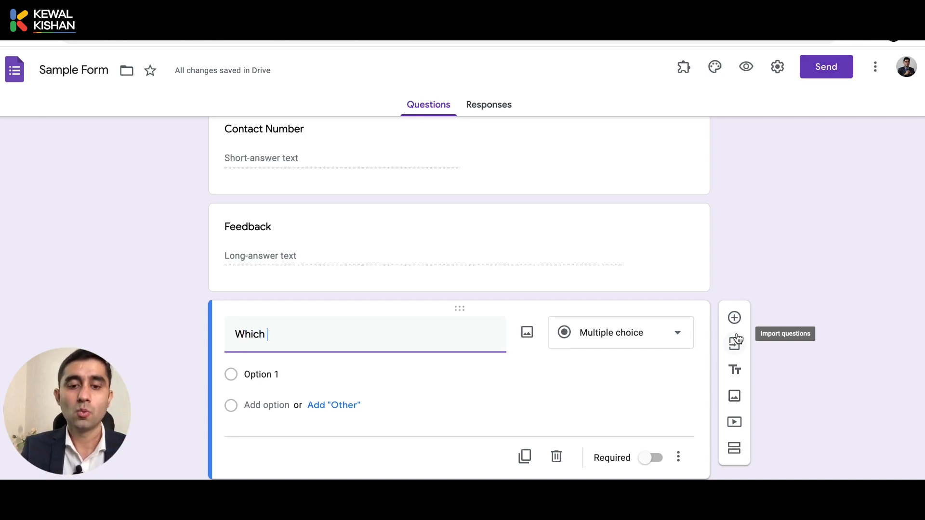
{"action": "type", "text": "Product are you inre"}
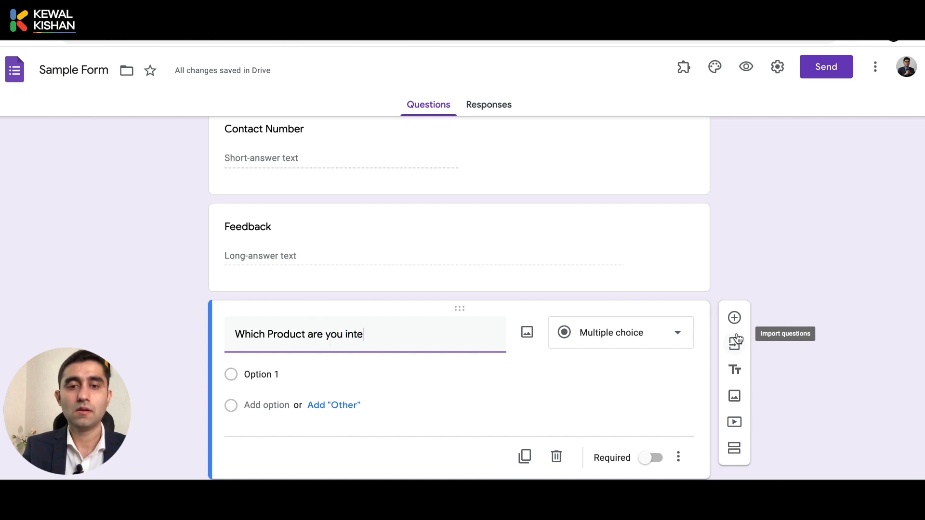
{"action": "type", "text": "rested"}
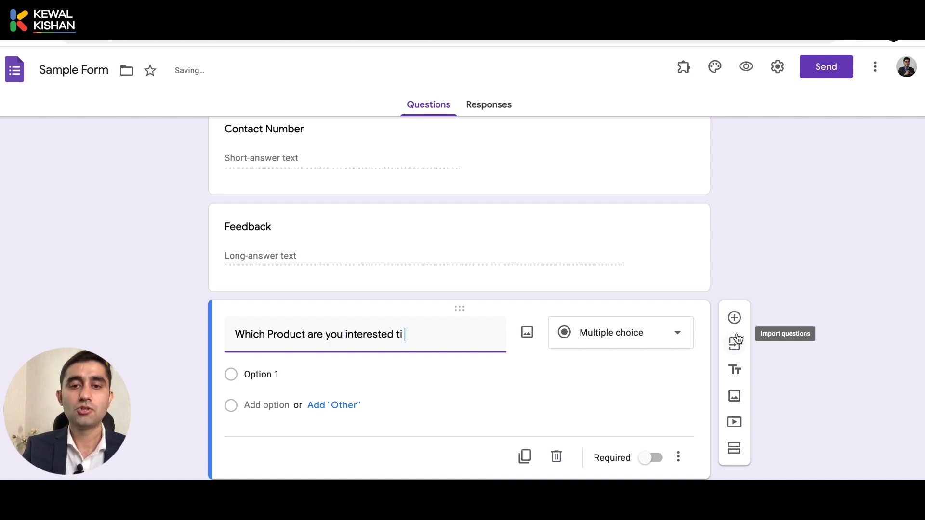
{"action": "type", "text": " to buy?"}
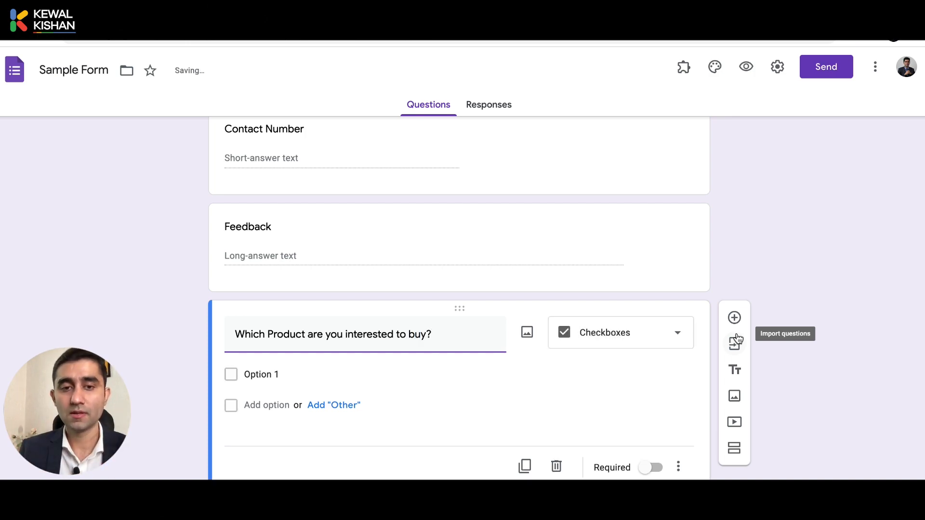
{"action": "left_click", "coordinate": [625, 335]}
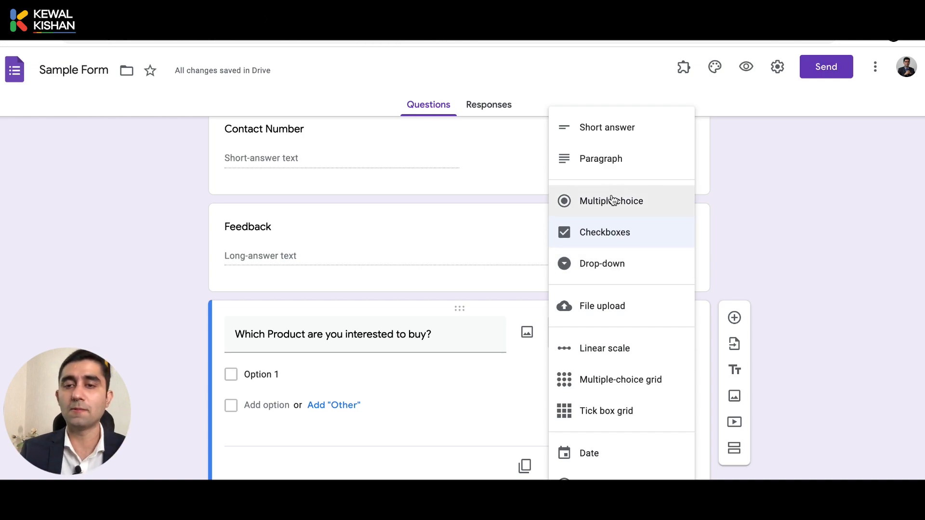
{"action": "left_click", "coordinate": [664, 201]}
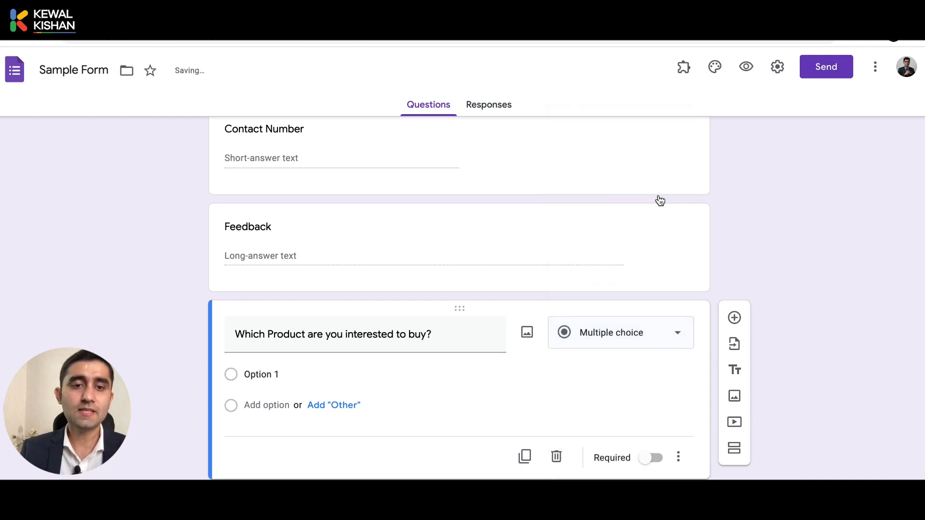
Fill in product options LED TVs, LAPTOPs, MOBILE PHONEs, ACs, plus an Other choice
{"action": "left_click", "coordinate": [272, 381]}
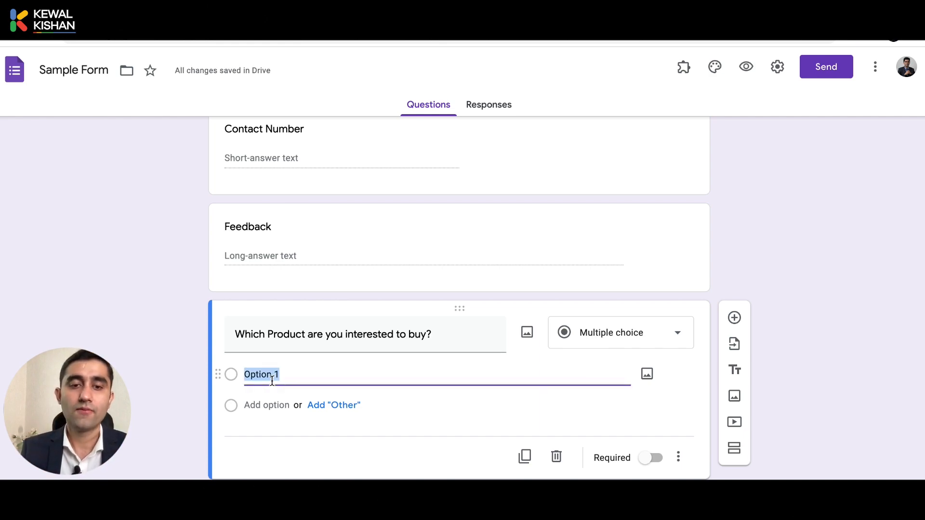
{"action": "type", "text": "LED TVs"}
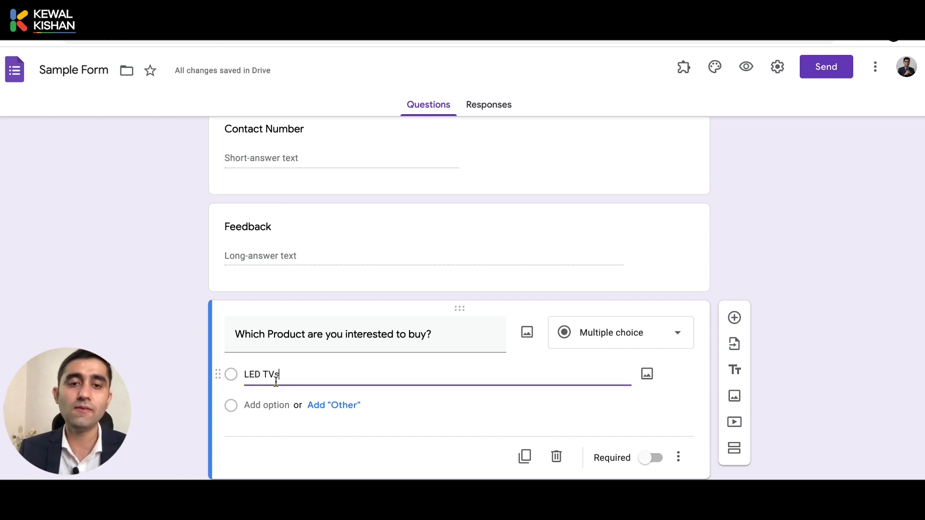
{"action": "left_click", "coordinate": [311, 406]}
{"action": "left_click", "coordinate": [249, 436]}
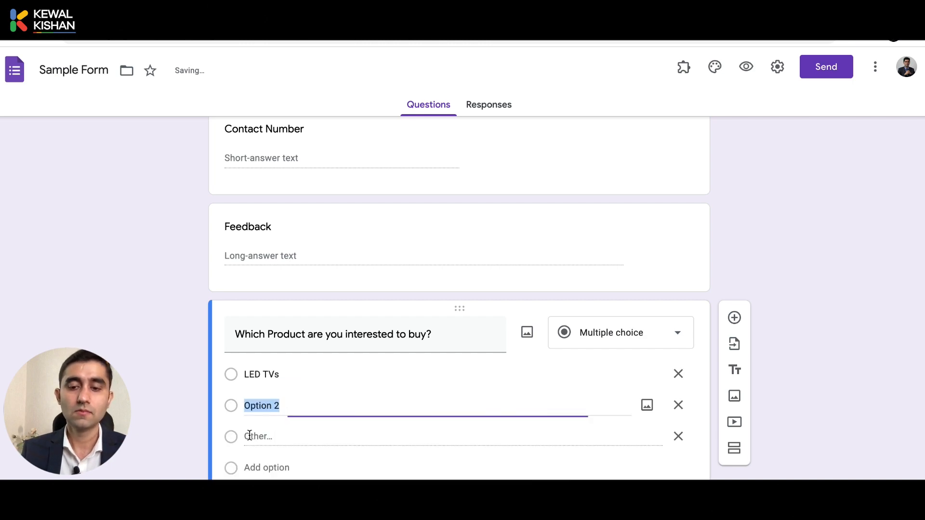
{"action": "type", "text": "LAPTOPs"}
{"action": "left_click", "coordinate": [265, 467]}
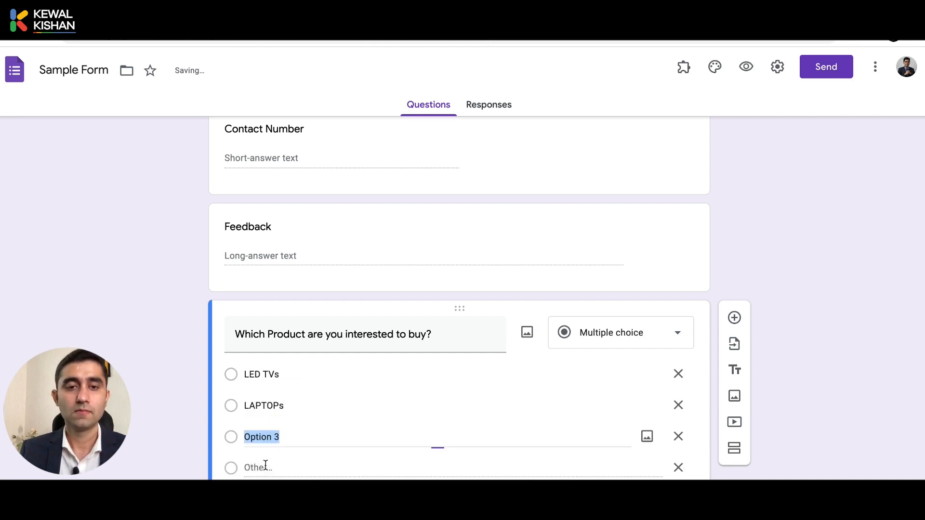
{"action": "type", "text": "MOBILE PHONEs"}
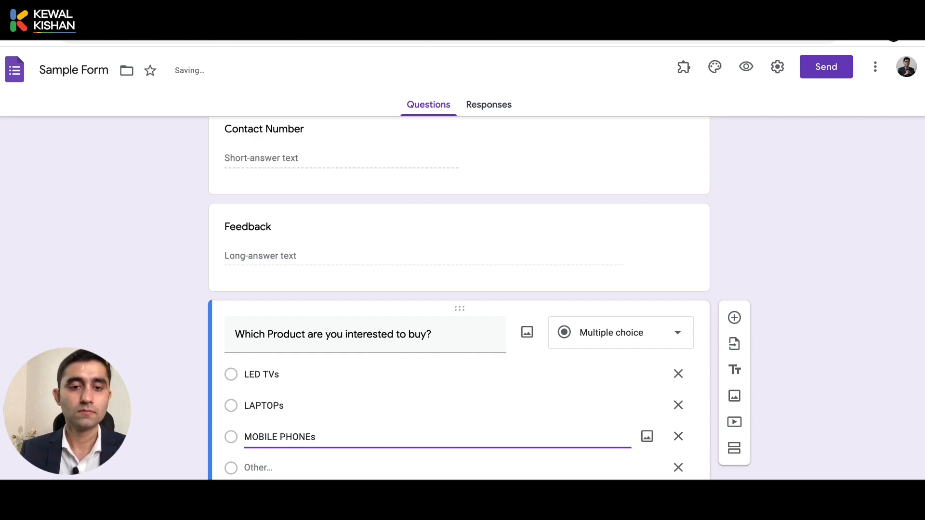
{"action": "key", "text": "Return"}
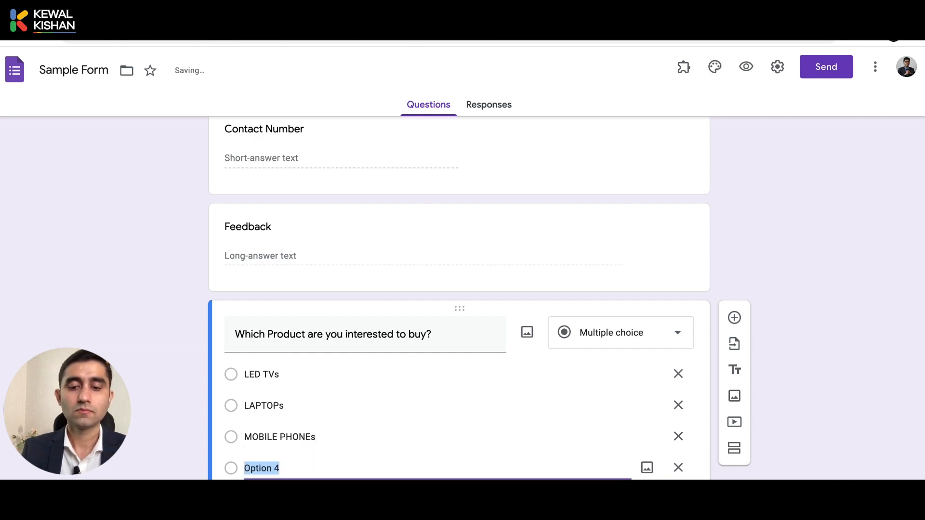
{"action": "type", "text": "ACs"}
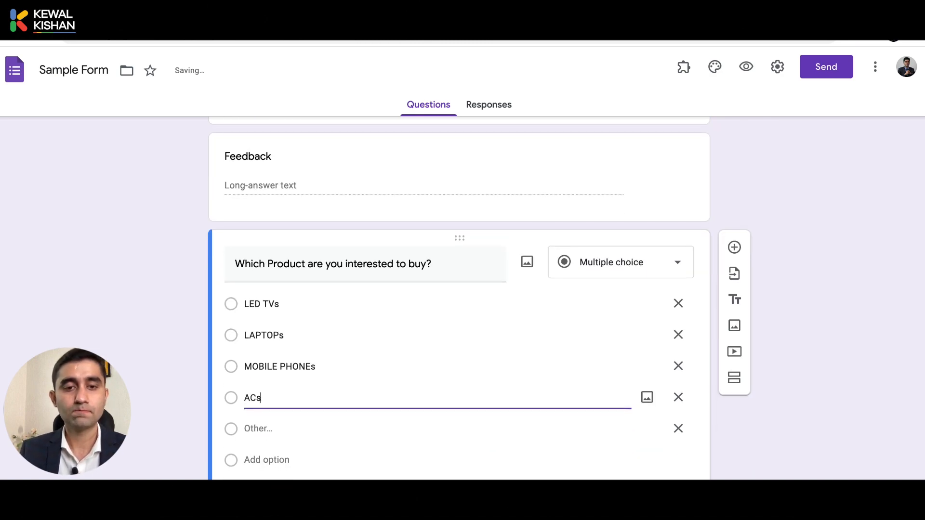
{"action": "left_click", "coordinate": [99, 318]}
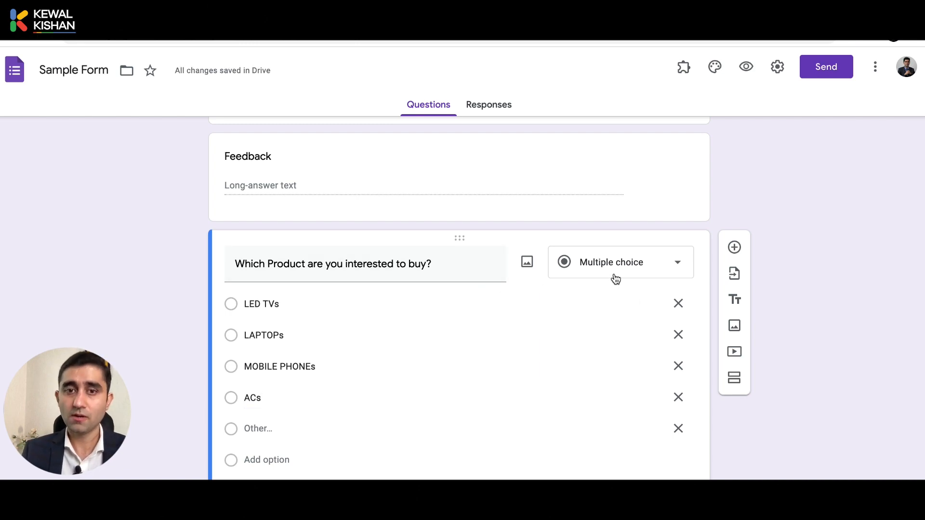
Attach a curved Samsung TV image from a Google 'LED TV' image search to the LED TVs option
{"action": "left_click", "coordinate": [291, 305]}
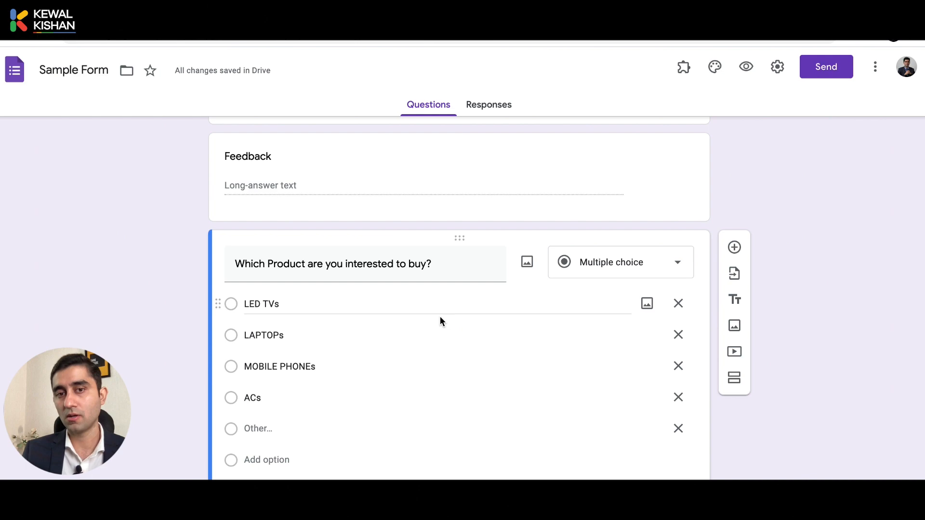
{"action": "left_click", "coordinate": [644, 309]}
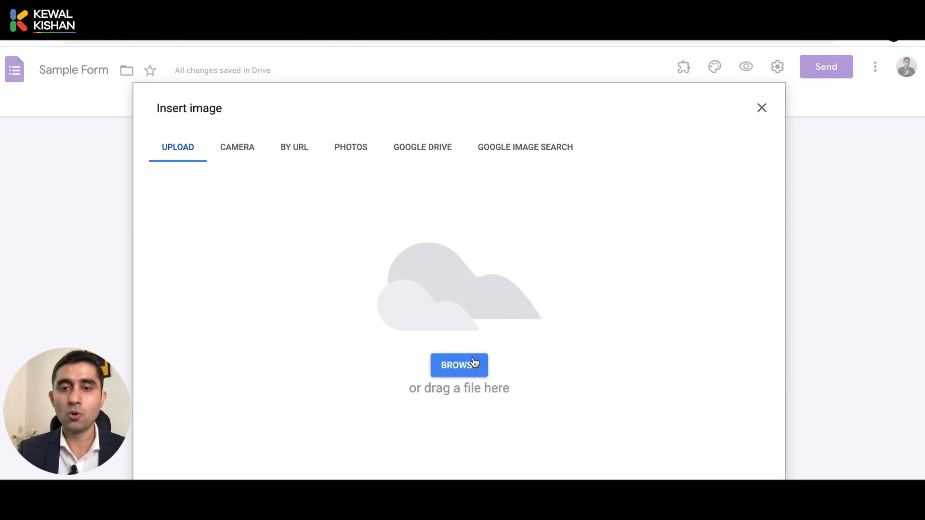
{"action": "left_click", "coordinate": [511, 150]}
{"action": "type", "text": "LED TV"}
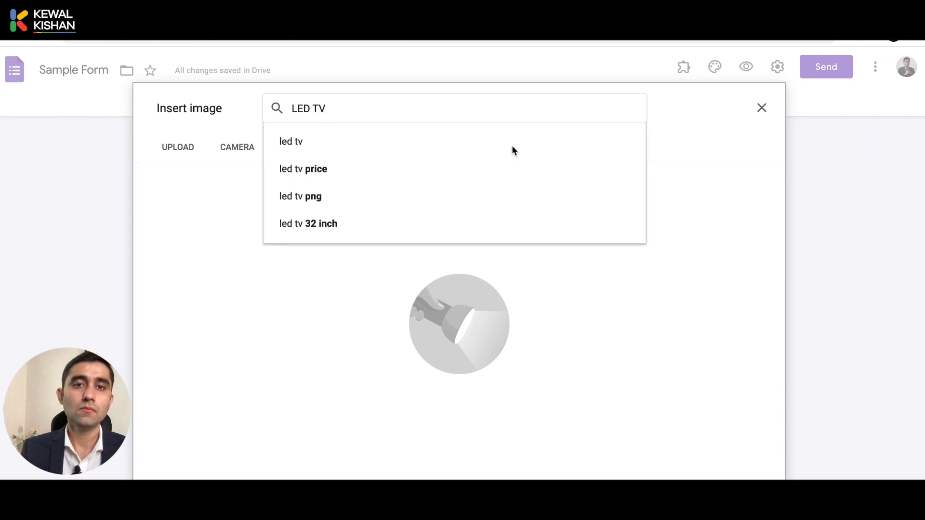
{"action": "key", "text": "Return"}
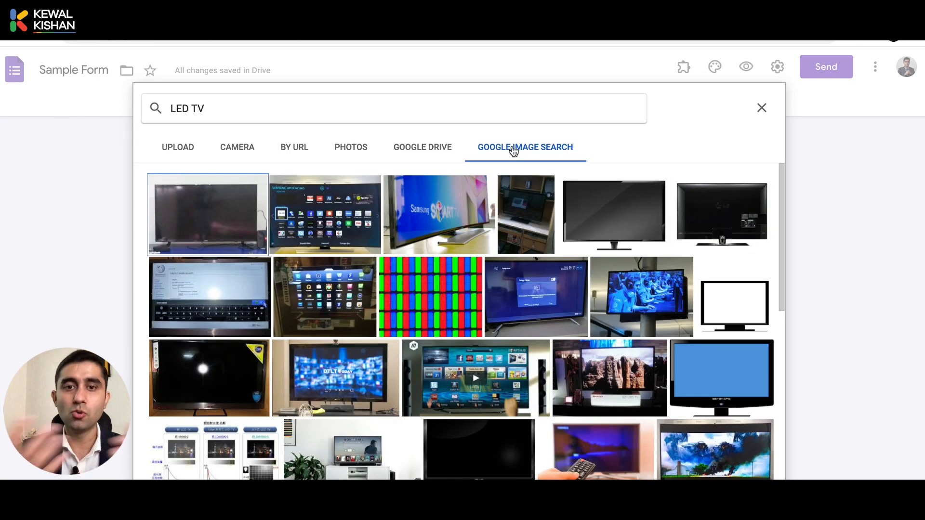
{"action": "left_click", "coordinate": [436, 216]}
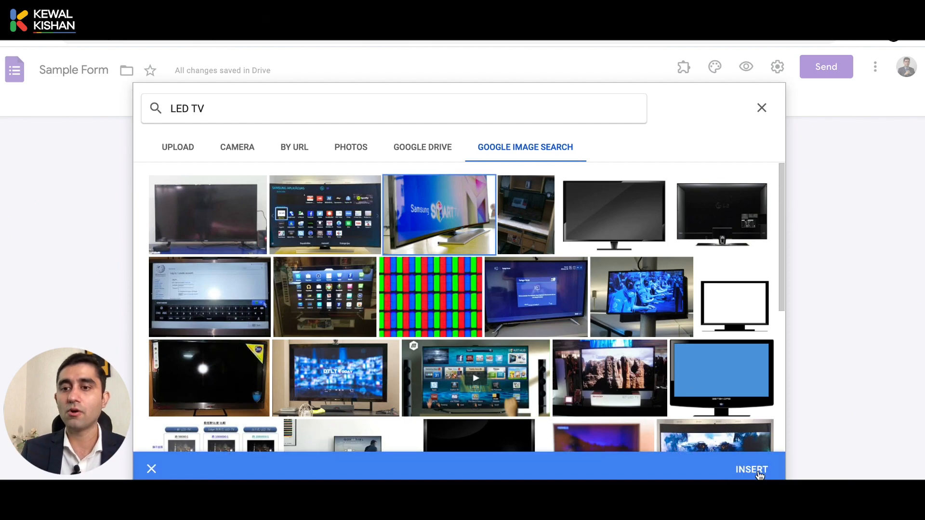
{"action": "left_click", "coordinate": [761, 474]}
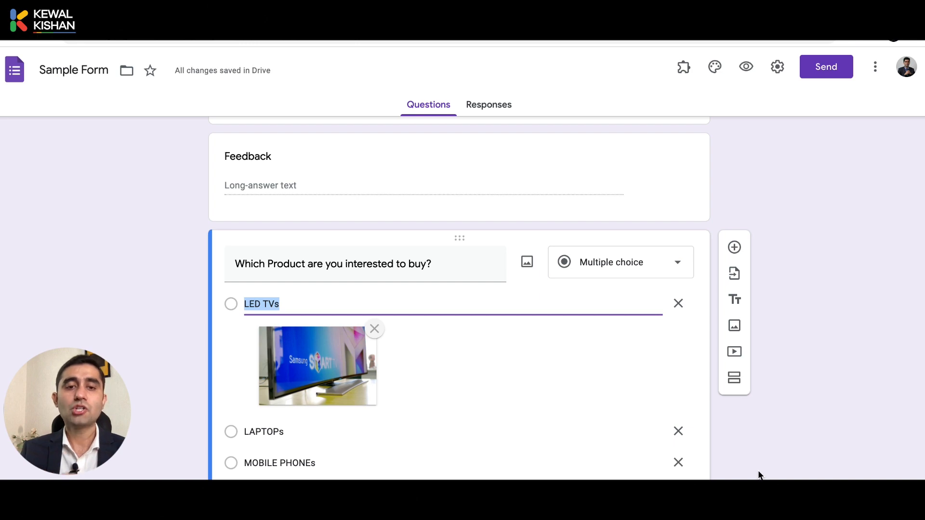
Change the product question's type from its dropdown to Checkboxes
{"action": "scroll", "coordinate": [759, 476], "scroll_direction": "down", "scroll_amount": 2}
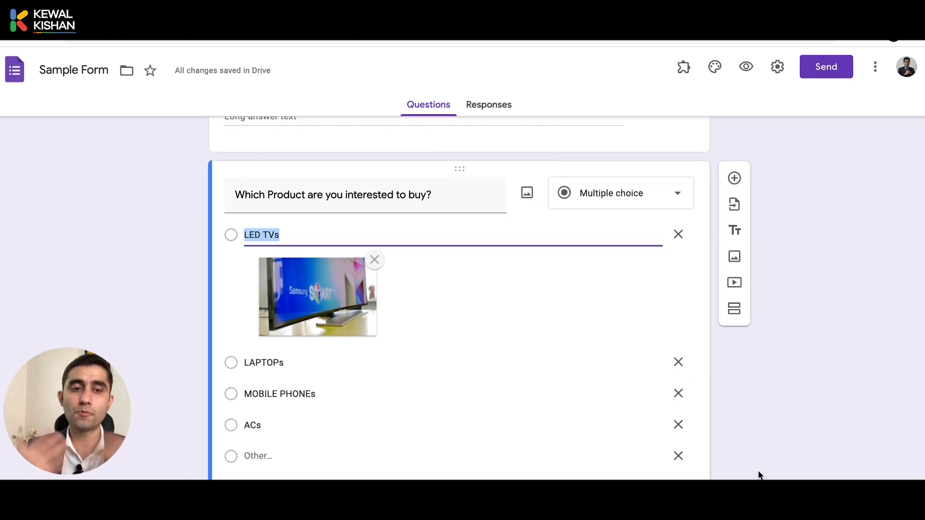
{"action": "left_click", "coordinate": [633, 213]}
{"action": "left_click", "coordinate": [621, 233]}
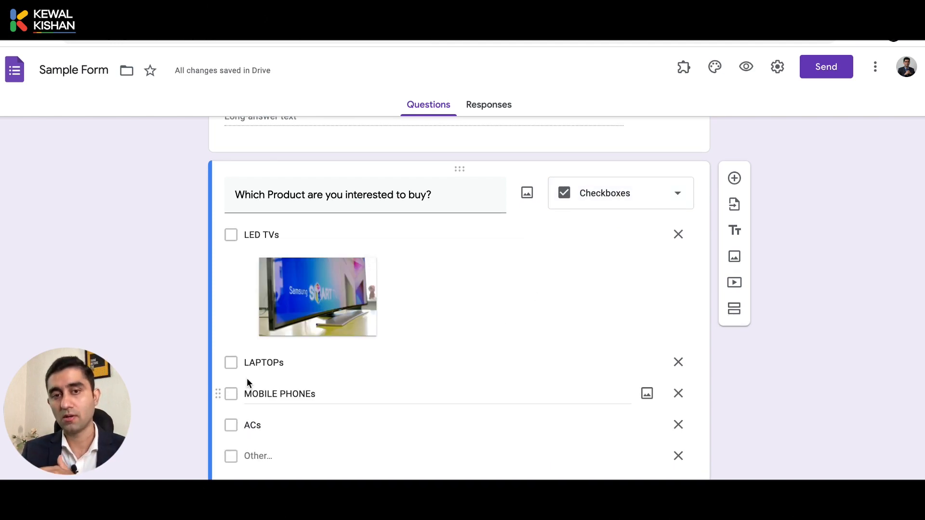
{"action": "scroll", "coordinate": [246, 381], "scroll_direction": "down", "scroll_amount": 2}
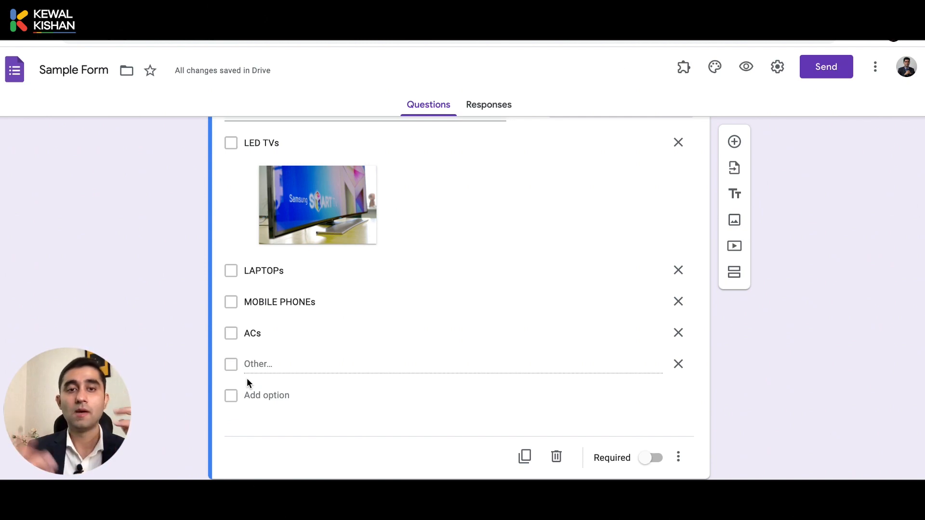
{"action": "scroll", "coordinate": [247, 377], "scroll_direction": "up", "scroll_amount": 1}
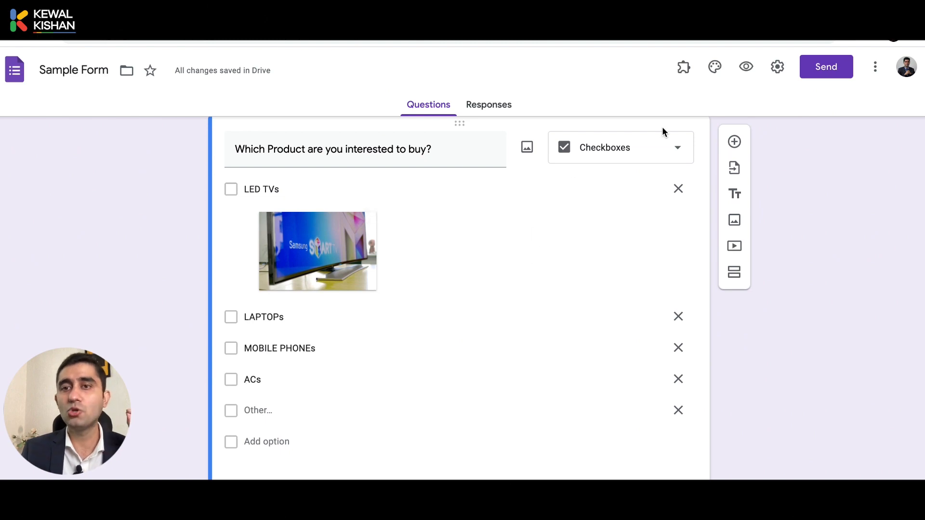
{"action": "scroll", "coordinate": [626, 293], "scroll_direction": "down", "scroll_amount": 1}
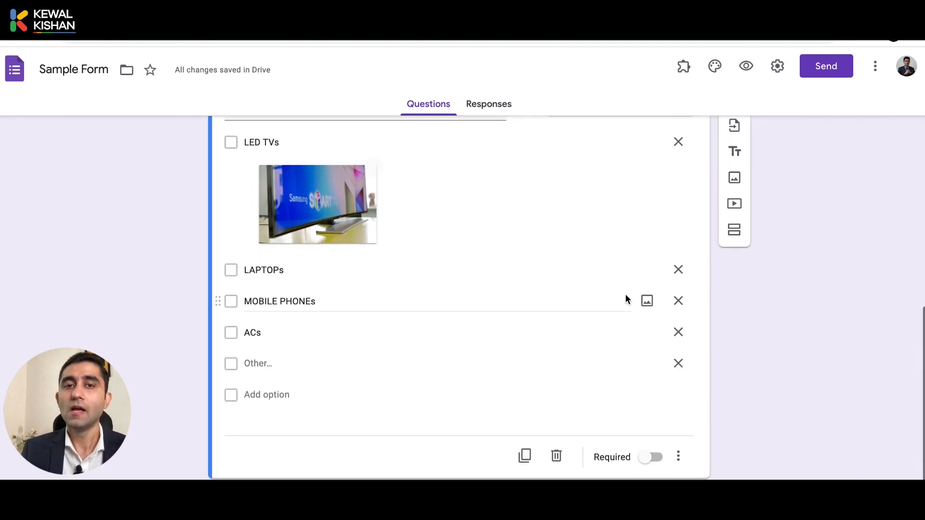
{"action": "left_click", "coordinate": [685, 456]}
Add response validation to the product question with a Select at least 1 rule
{"action": "left_click", "coordinate": [737, 455]}
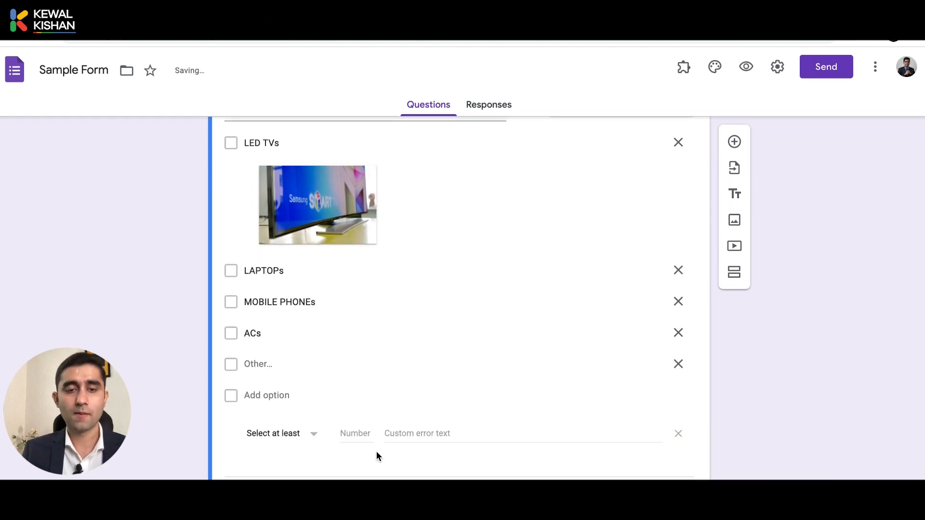
{"action": "scroll", "coordinate": [377, 452], "scroll_direction": "up", "scroll_amount": 2}
{"action": "scroll", "coordinate": [377, 452], "scroll_direction": "down", "scroll_amount": 1}
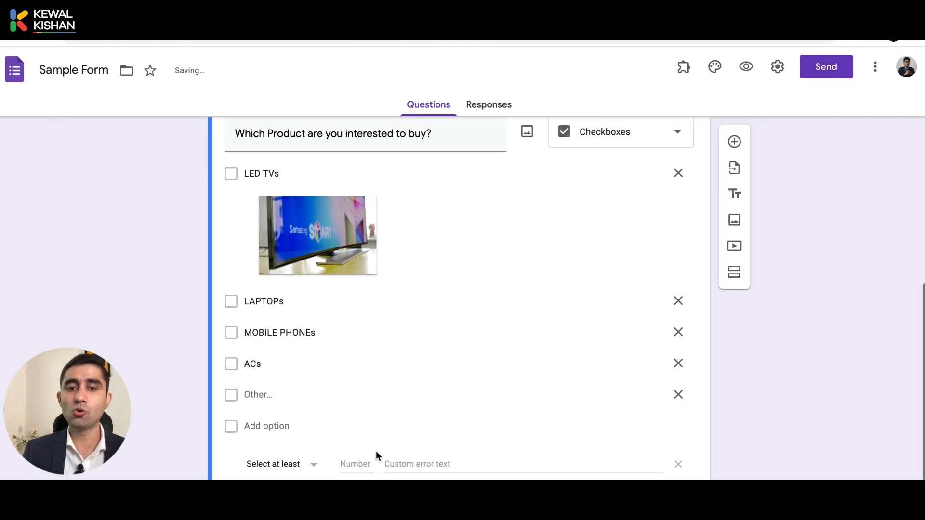
{"action": "left_click", "coordinate": [294, 465]}
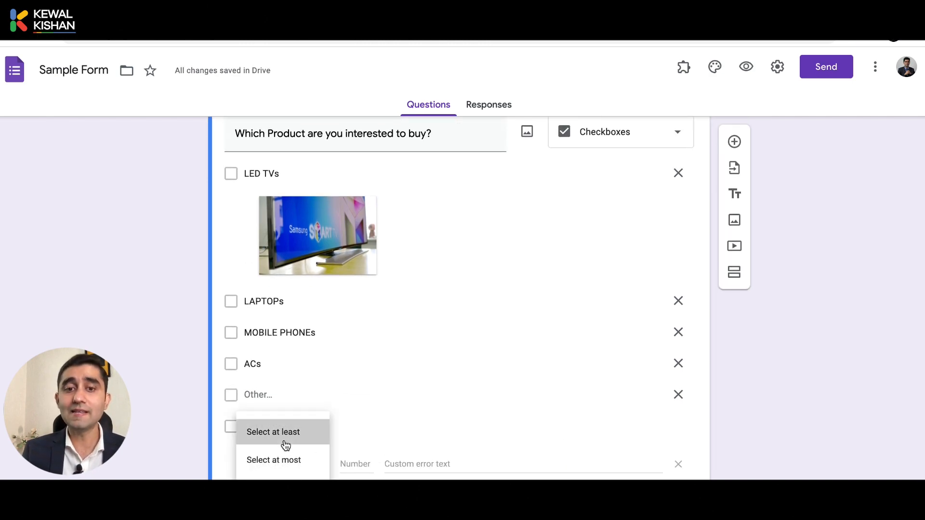
{"action": "left_click", "coordinate": [285, 442]}
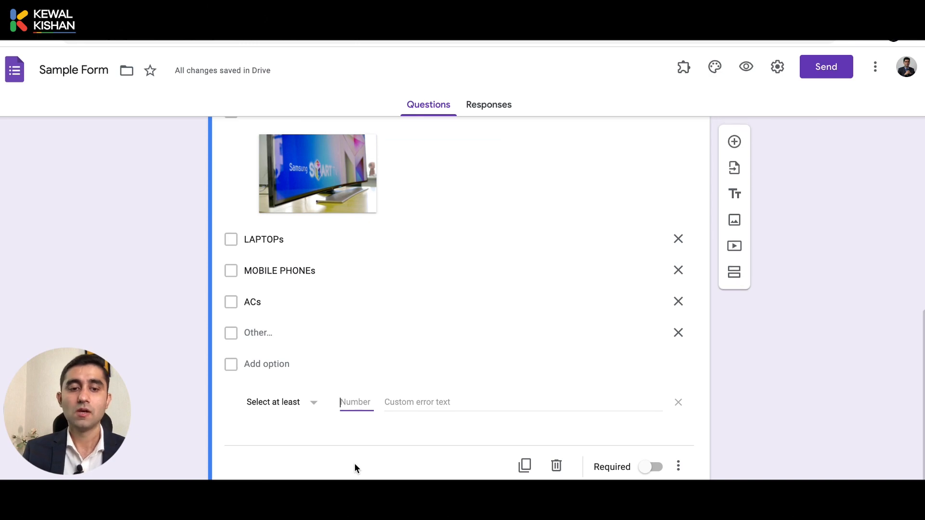
{"action": "type", "text": "1"}
Try the Select at most and Select exactly rules, then settle on Select at least 2
{"action": "left_click", "coordinate": [294, 405]}
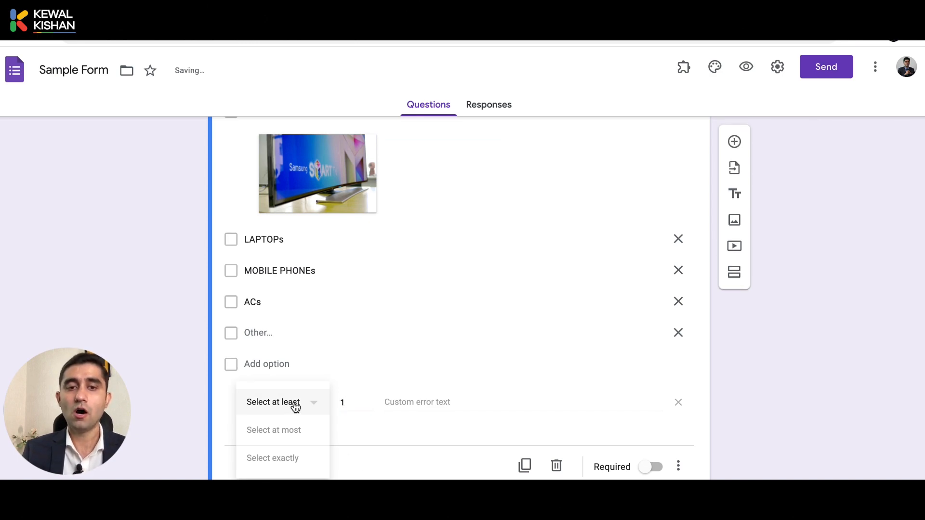
{"action": "left_click", "coordinate": [306, 431]}
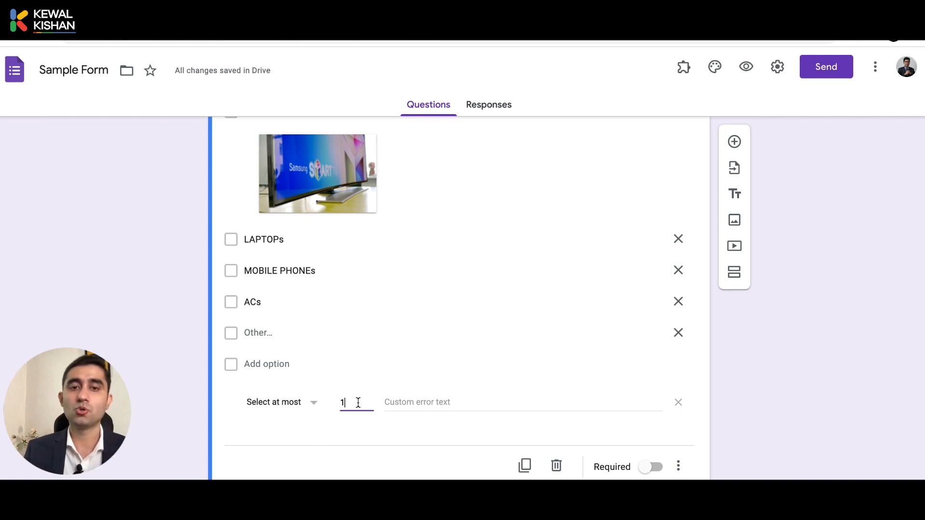
{"action": "left_click", "coordinate": [261, 411]}
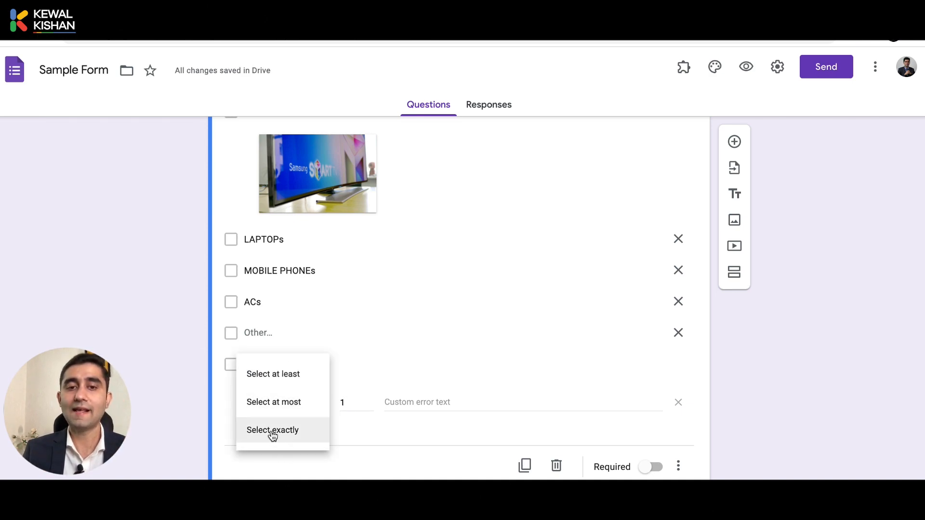
{"action": "left_click", "coordinate": [272, 434]}
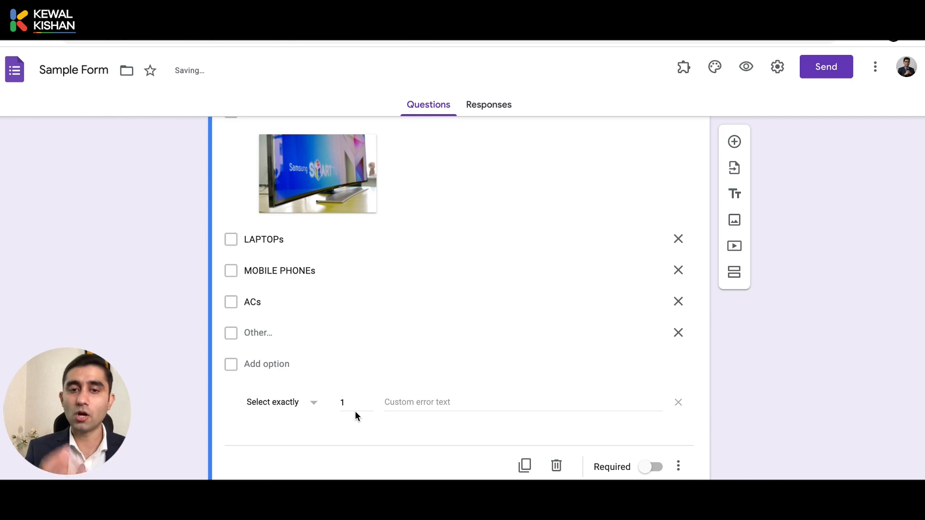
{"action": "left_click", "coordinate": [296, 404]}
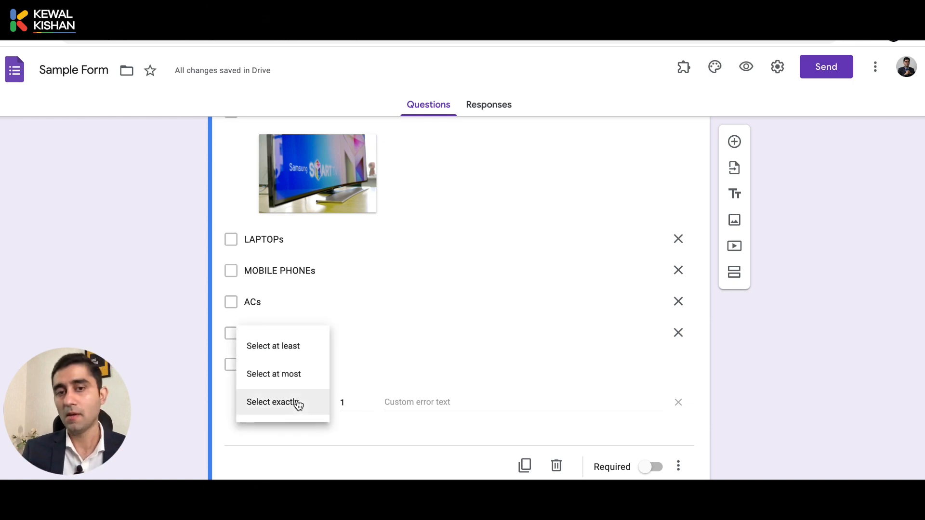
{"action": "left_click", "coordinate": [294, 352]}
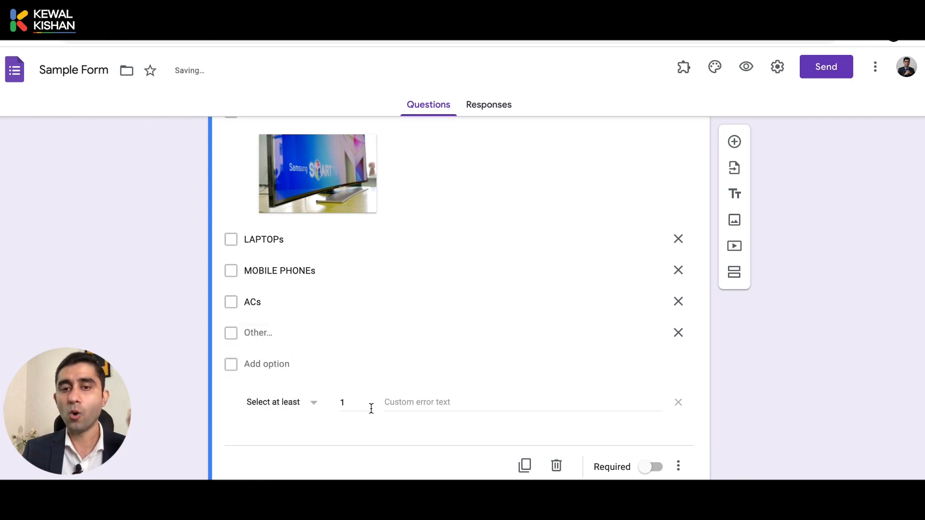
{"action": "left_click", "coordinate": [406, 407]}
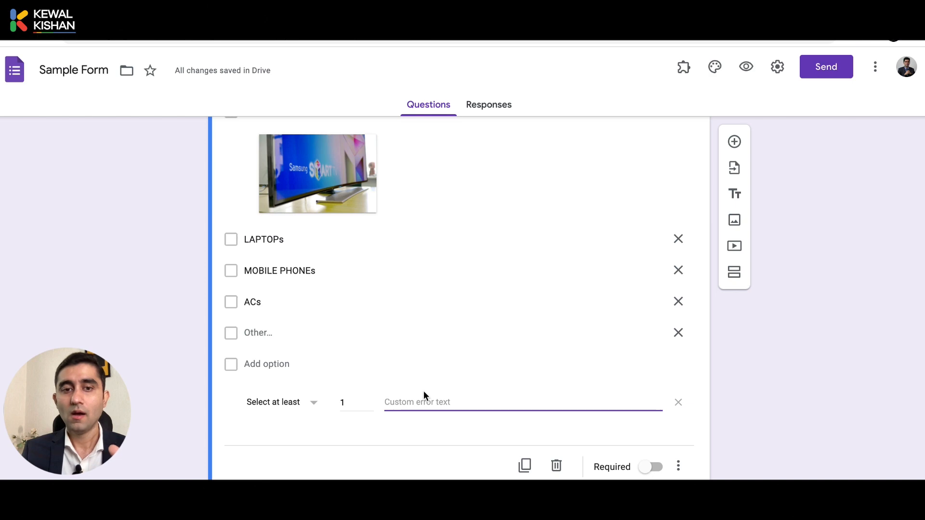
{"action": "left_click", "coordinate": [349, 404]}
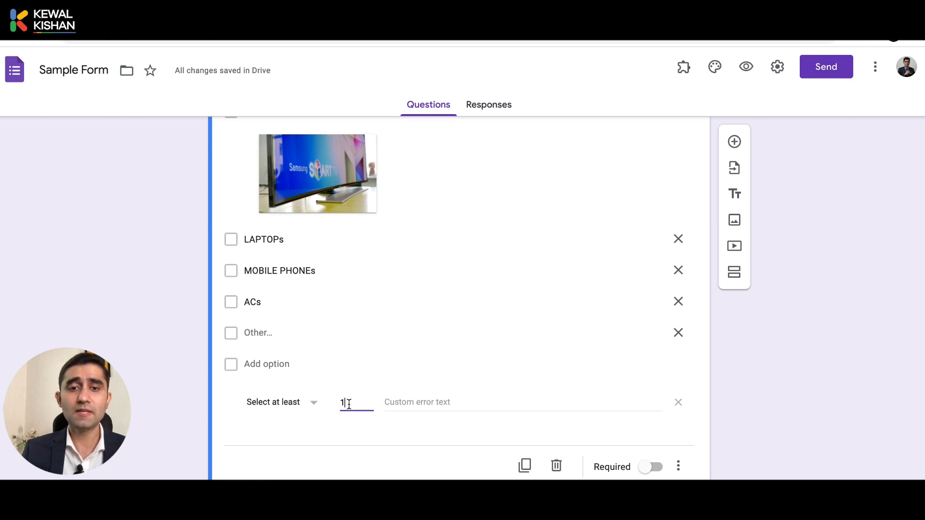
{"action": "left_click", "coordinate": [310, 436]}
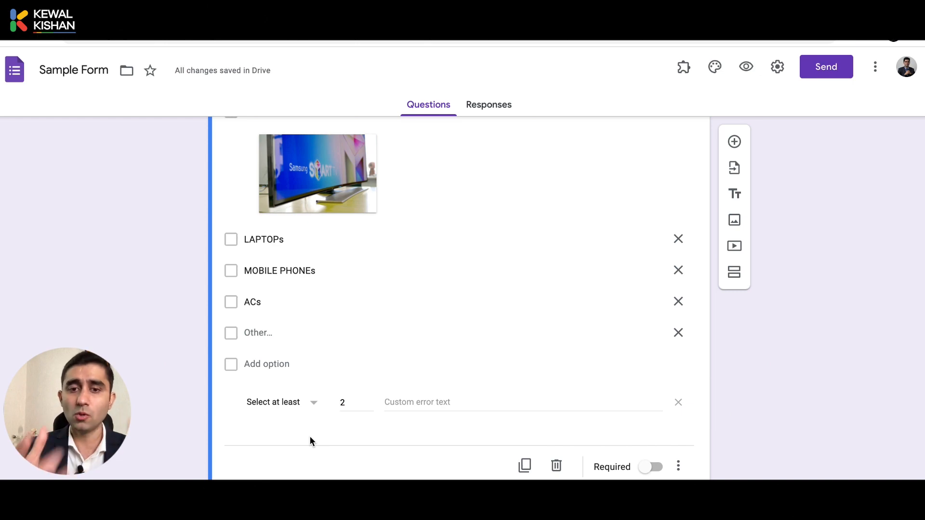
{"action": "left_click", "coordinate": [446, 401]}
Write the custom error text 'Please choose at-least 2 products.' for the validation rule
{"action": "type", "text": "Please choose"}
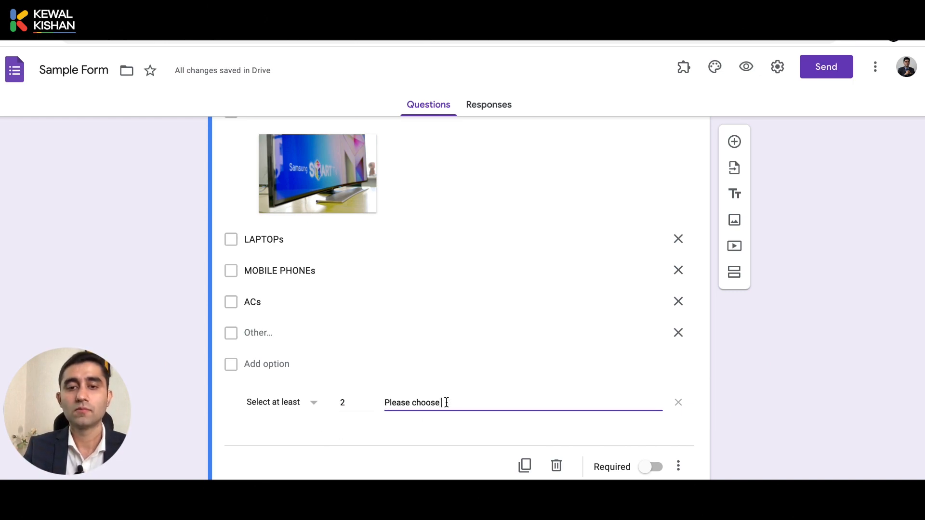
{"action": "type", "text": " atleast 2"}
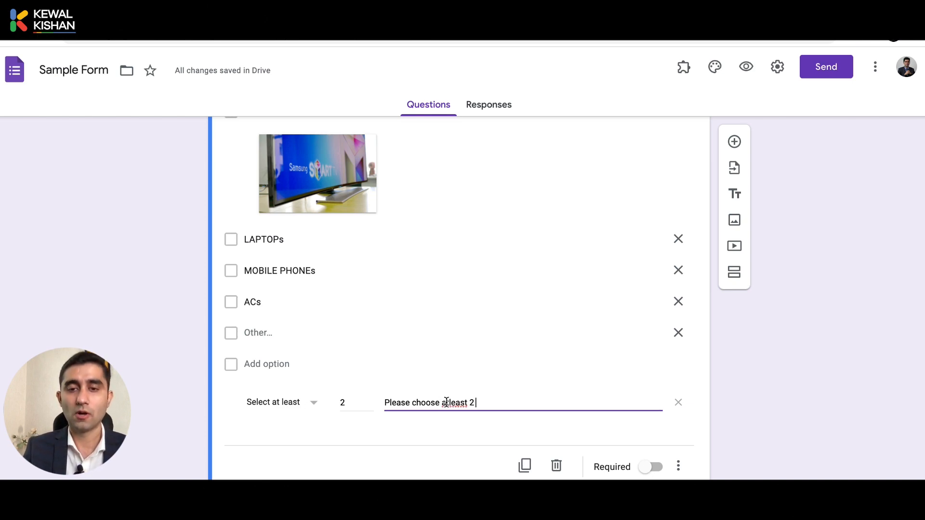
{"action": "key", "text": "Left"}
{"action": "left_click", "coordinate": [447, 403]}
{"action": "key", "text": "End"}
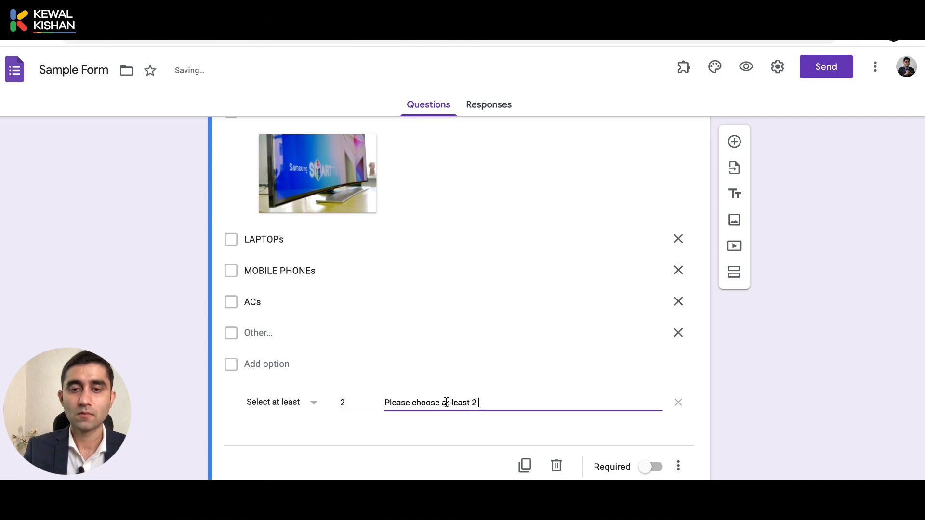
{"action": "type", "text": "products"}
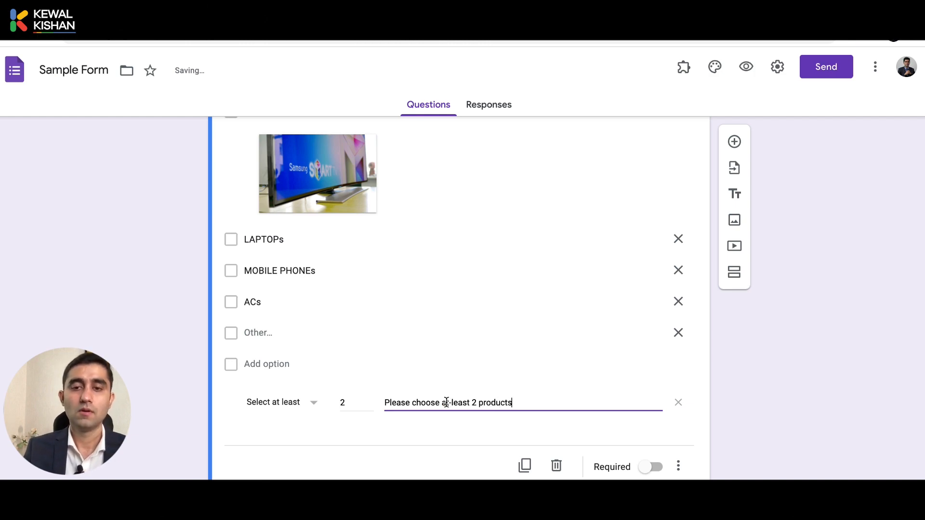
{"action": "type", "text": "."}
{"action": "key", "text": "ctrl+a"}
{"action": "key", "text": "super+c"}
{"action": "key", "text": "BackSpace"}
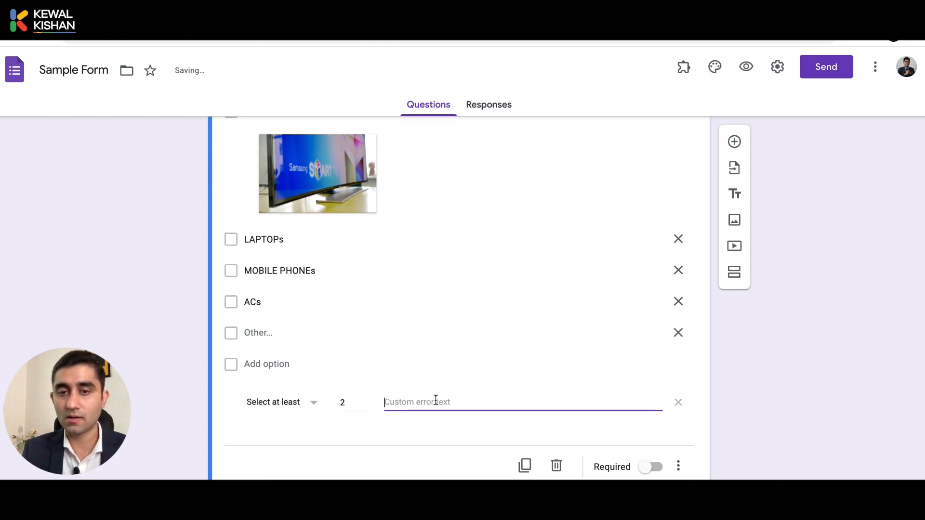
{"action": "key", "text": "super+v"}
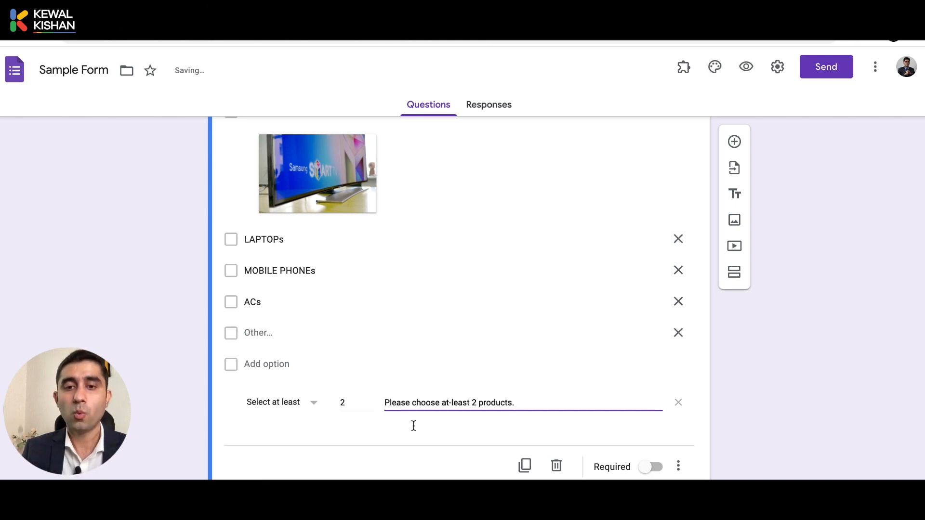
{"action": "left_click", "coordinate": [413, 424]}
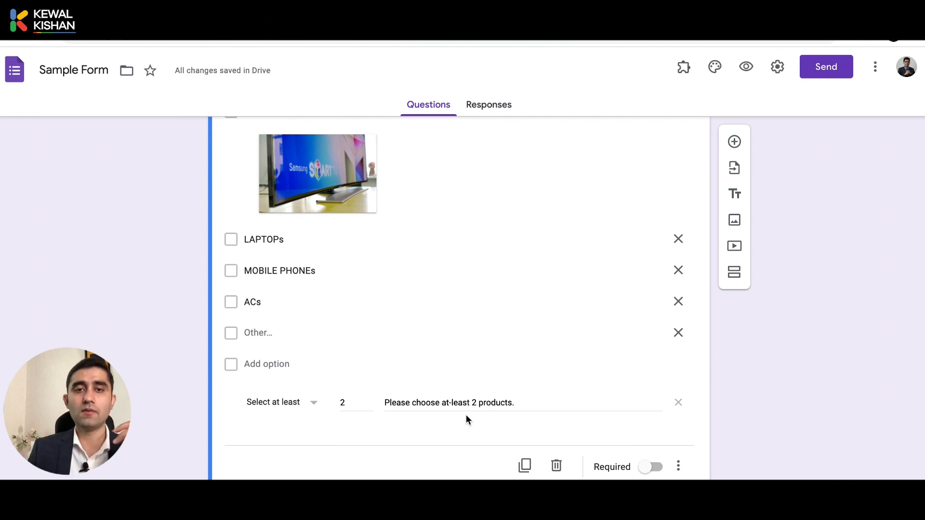
Inspect the custom error text fields of the Contact Number and Email Address questions
{"action": "scroll", "coordinate": [441, 333], "scroll_direction": "up", "scroll_amount": 3}
{"action": "scroll", "coordinate": [442, 333], "scroll_direction": "down", "scroll_amount": 3}
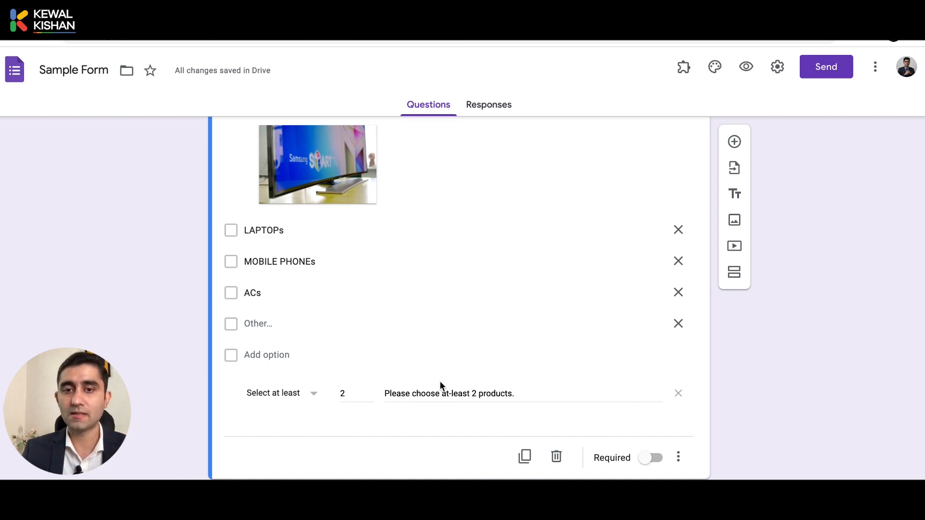
{"action": "scroll", "coordinate": [443, 271], "scroll_direction": "up", "scroll_amount": 5}
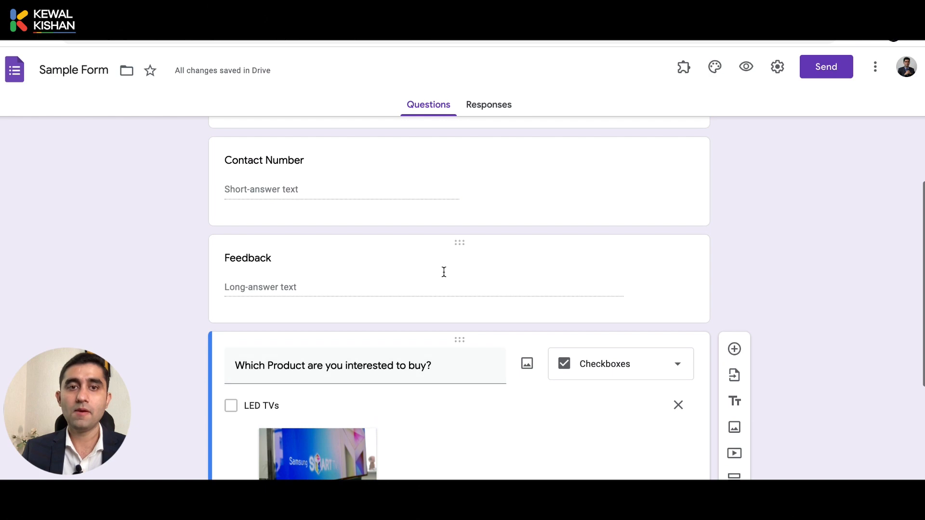
{"action": "scroll", "coordinate": [427, 206], "scroll_direction": "up", "scroll_amount": 3}
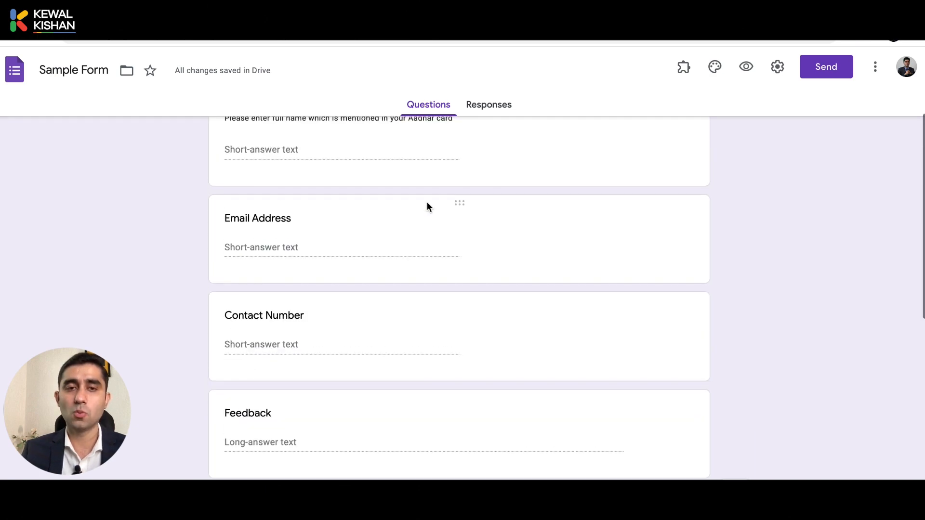
{"action": "left_click", "coordinate": [359, 333]}
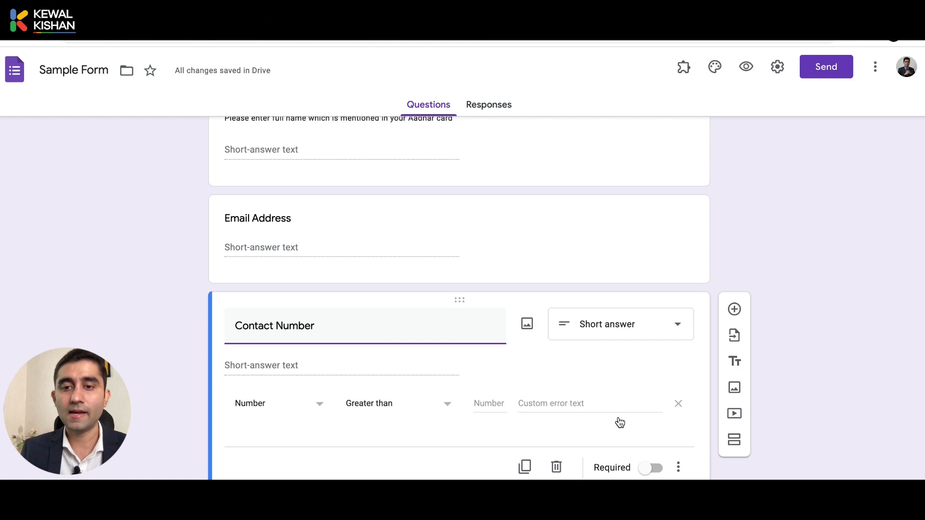
{"action": "left_click", "coordinate": [559, 403]}
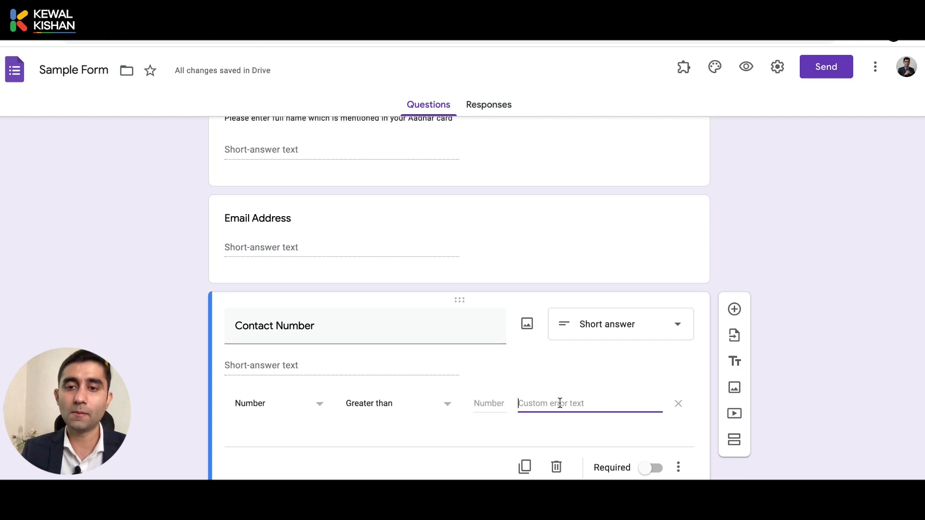
{"action": "left_click", "coordinate": [826, 432]}
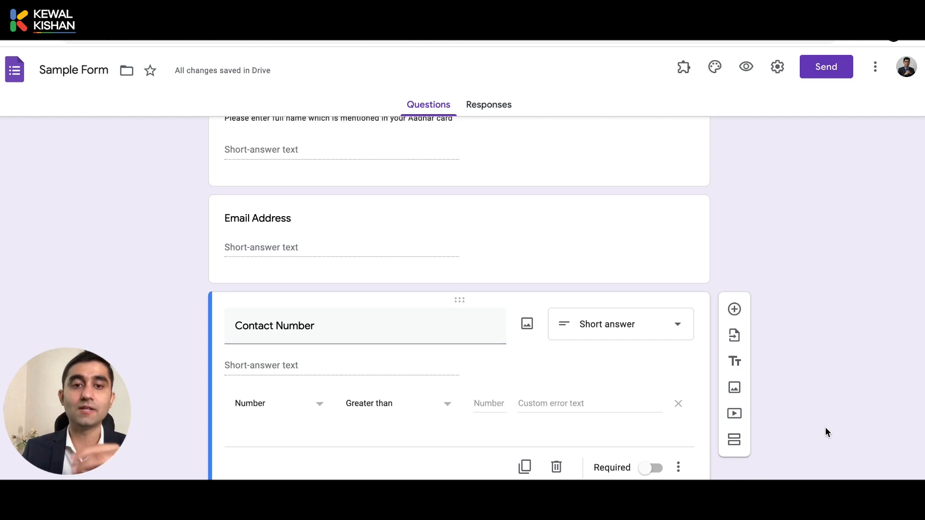
{"action": "left_click", "coordinate": [474, 245]}
{"action": "left_click", "coordinate": [451, 306]}
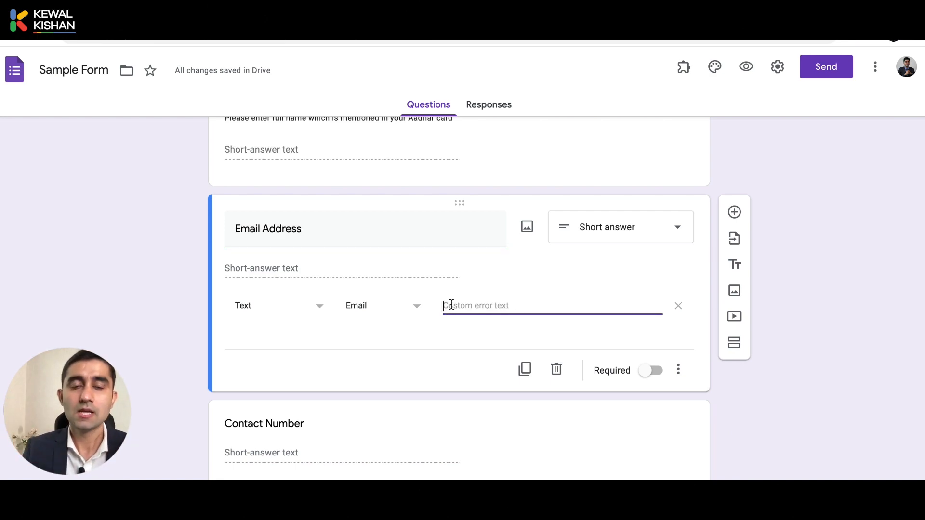
Reopen the 'Which Product are you interested to buy?' checkbox question for editing
{"action": "scroll", "coordinate": [530, 357], "scroll_direction": "down", "scroll_amount": 1}
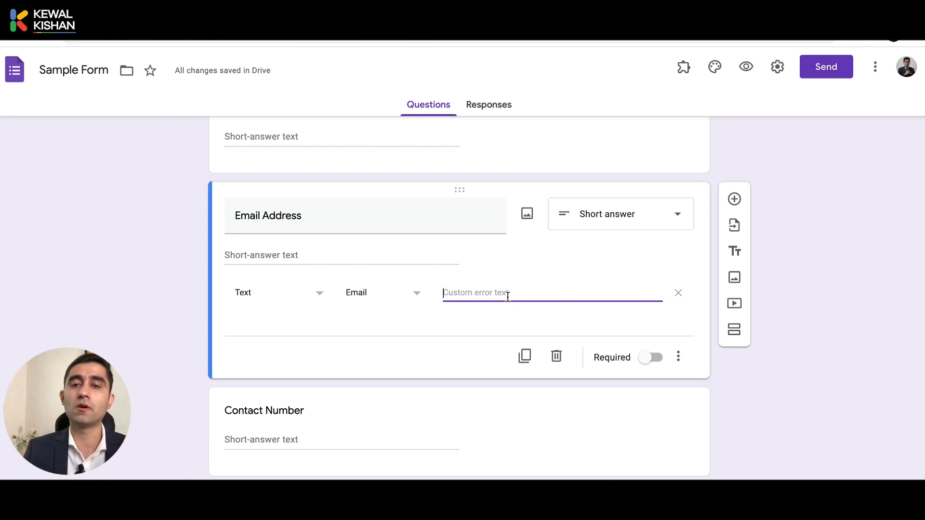
{"action": "scroll", "coordinate": [507, 298], "scroll_direction": "down", "scroll_amount": 9}
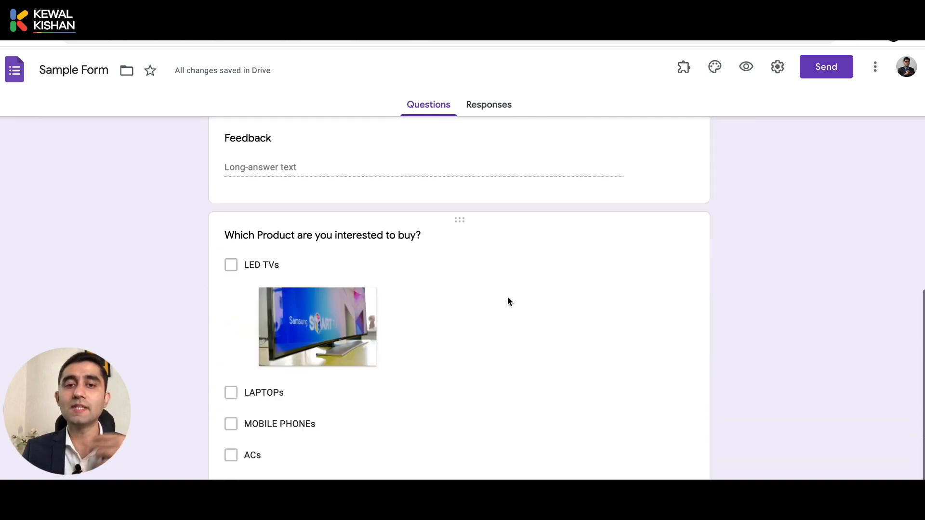
{"action": "left_click", "coordinate": [508, 297]}
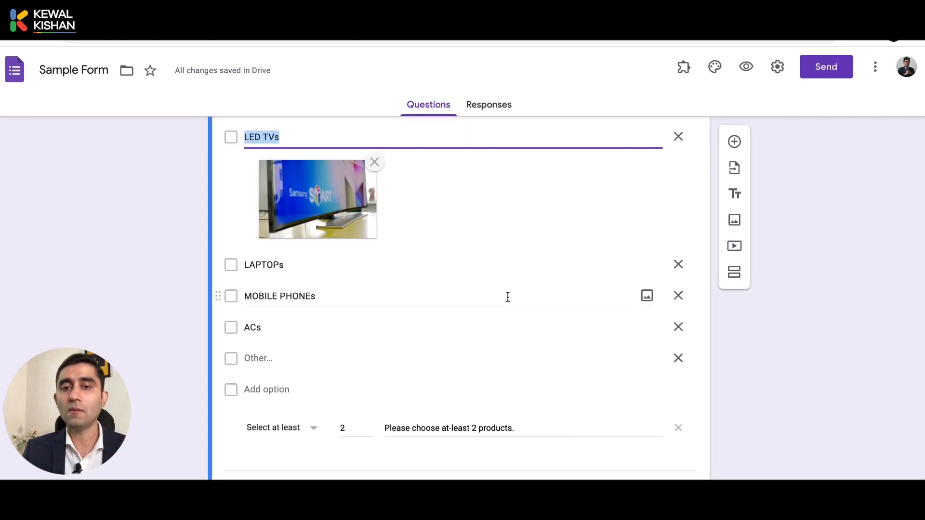
{"action": "scroll", "coordinate": [646, 354], "scroll_direction": "up", "scroll_amount": 2}
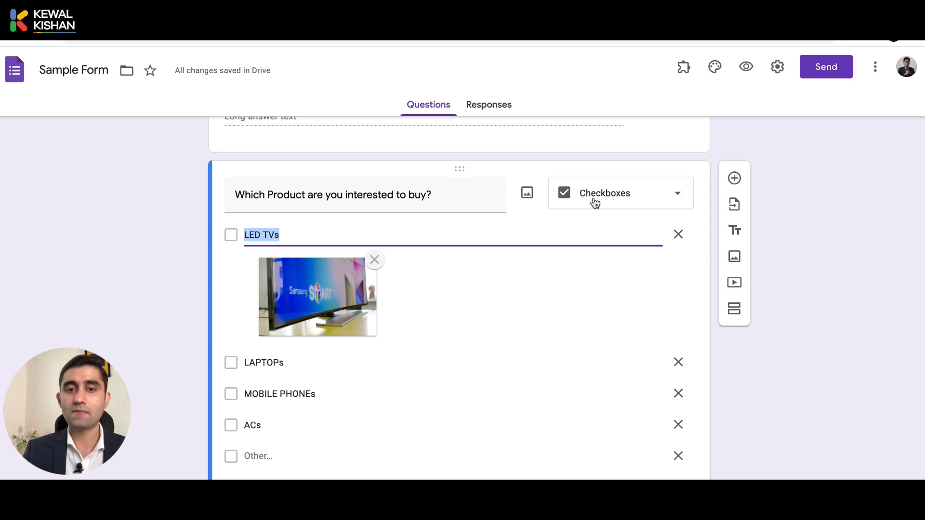
{"action": "scroll", "coordinate": [633, 364], "scroll_direction": "down", "scroll_amount": 3}
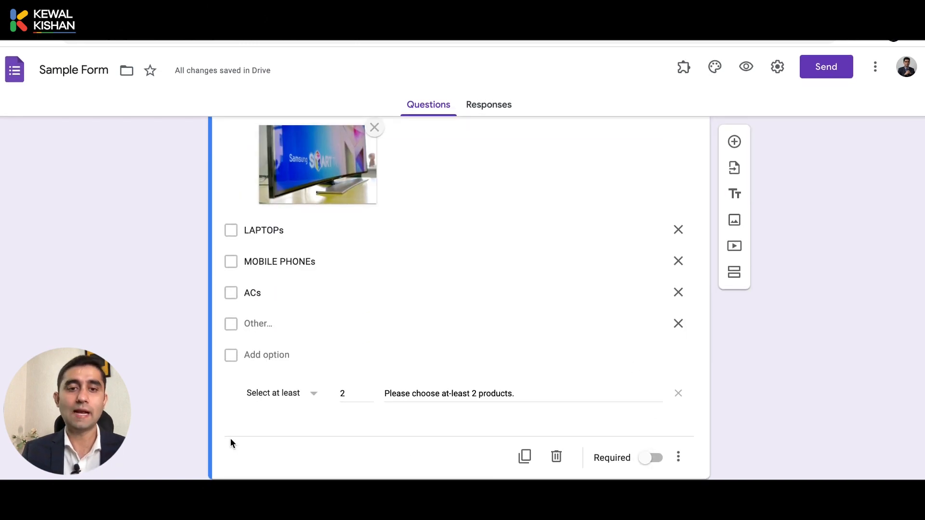
{"action": "scroll", "coordinate": [606, 365], "scroll_direction": "up", "scroll_amount": 2}
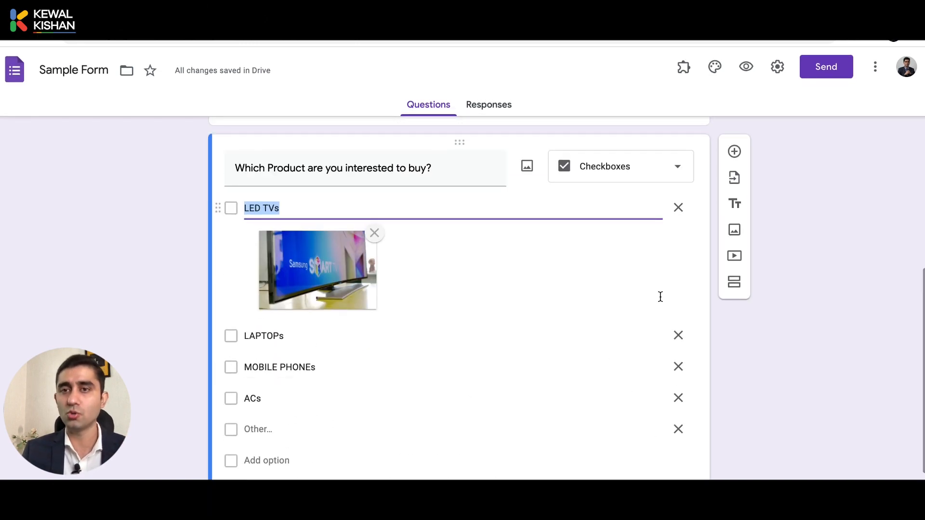
Add a new question below the product question, leaving its type as Multiple choice
{"action": "left_click", "coordinate": [733, 152]}
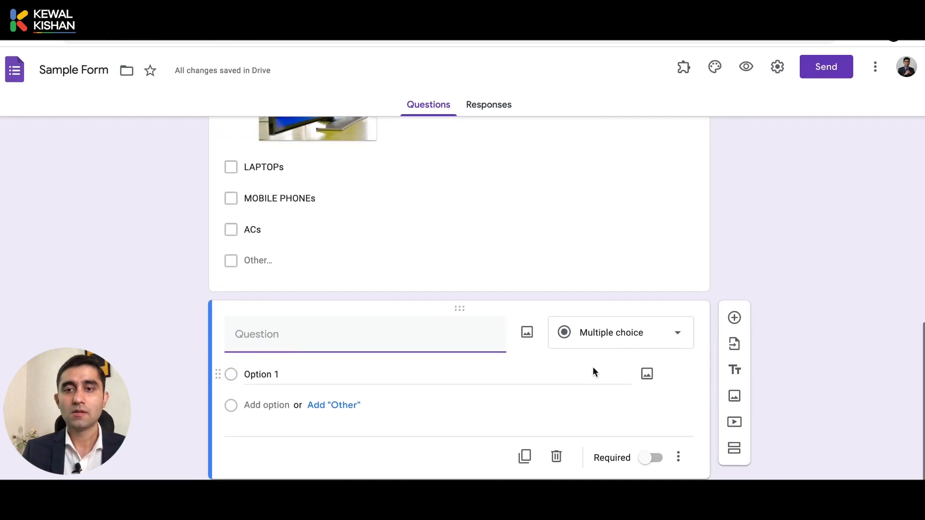
{"action": "left_click", "coordinate": [598, 353]}
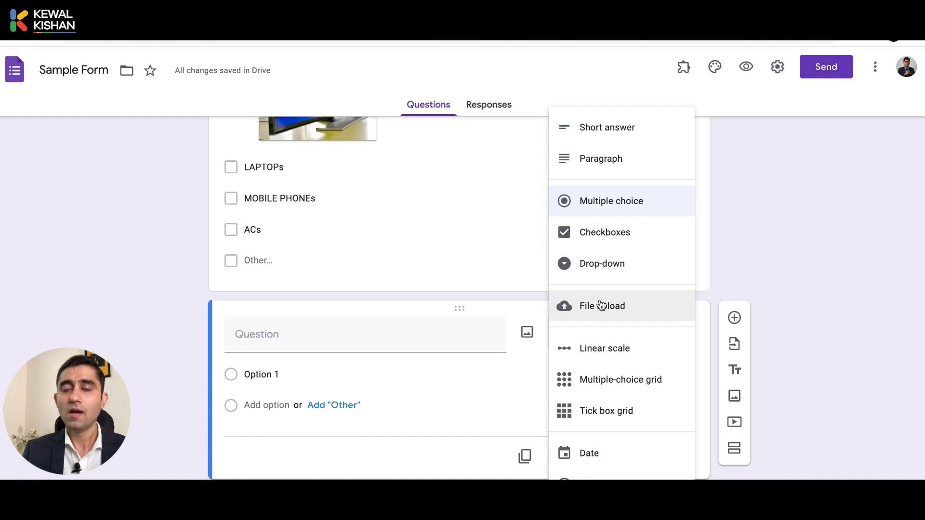
{"action": "left_click", "coordinate": [766, 288]}
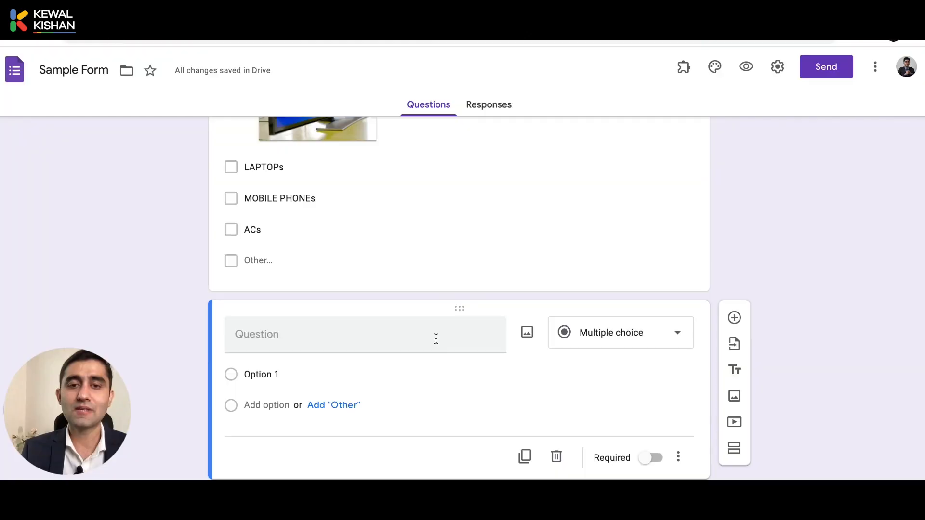
{"action": "left_click", "coordinate": [436, 339]}
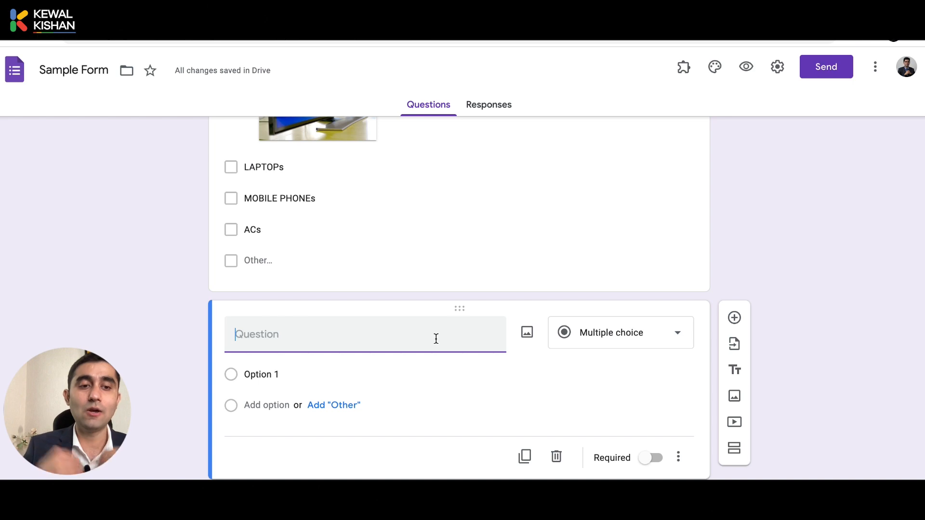
Title the question 'Please upload requirement document, if any.' and make it a File upload question
{"action": "type", "text": "Plea"}
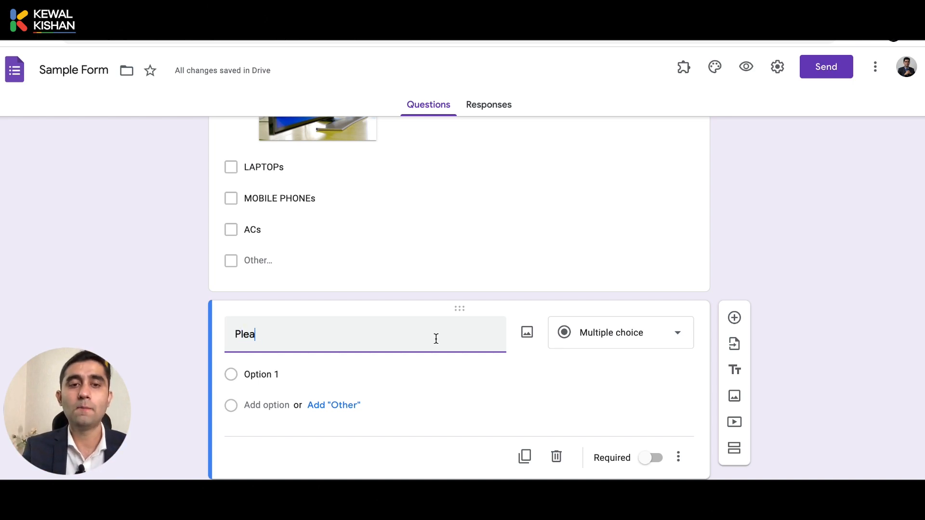
{"action": "type", "text": "se upload"}
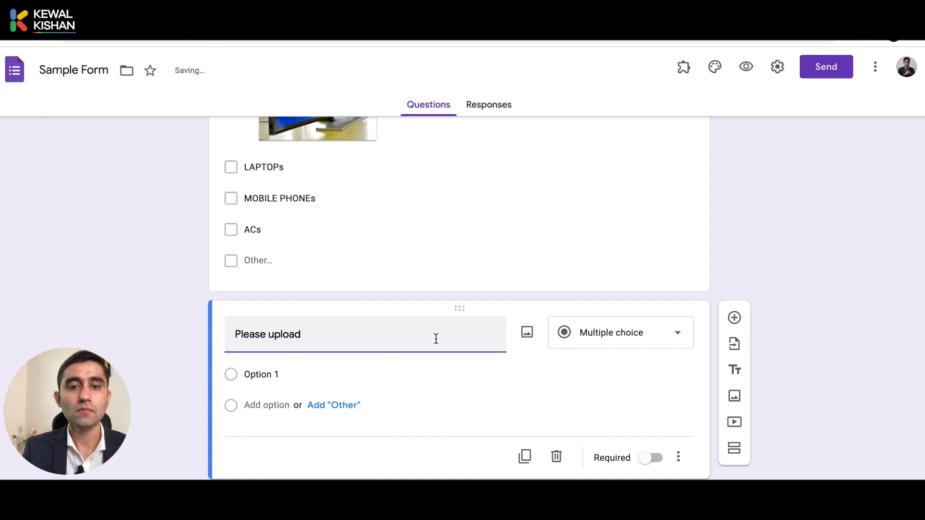
{"action": "type", "text": " requirement do"}
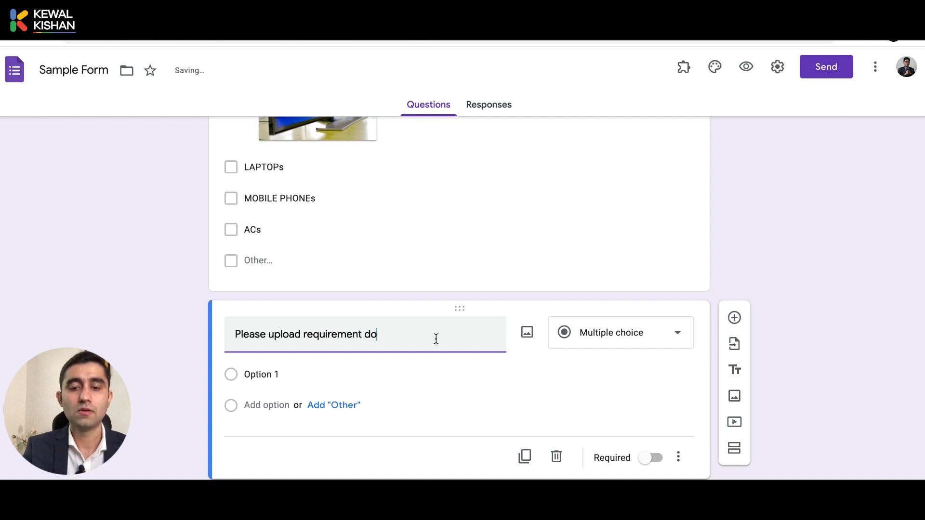
{"action": "type", "text": "cument, if any."}
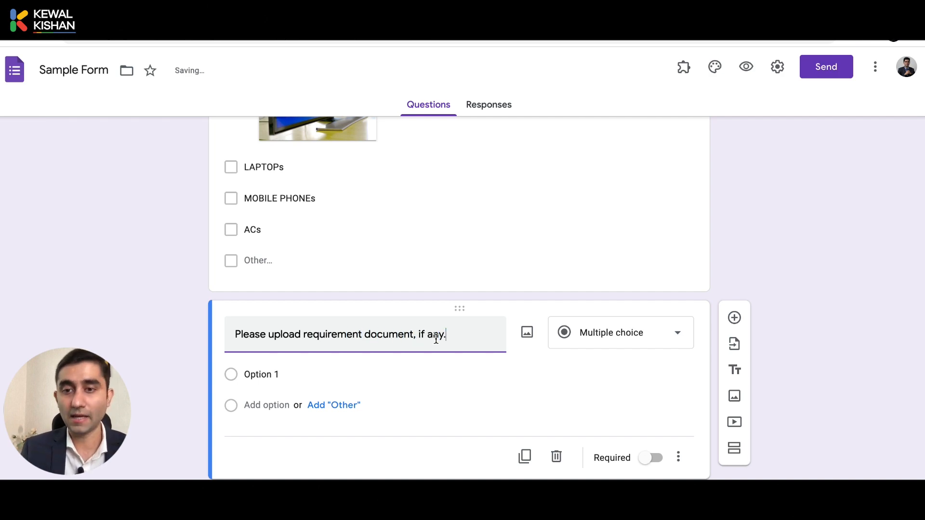
{"action": "left_click", "coordinate": [602, 336]}
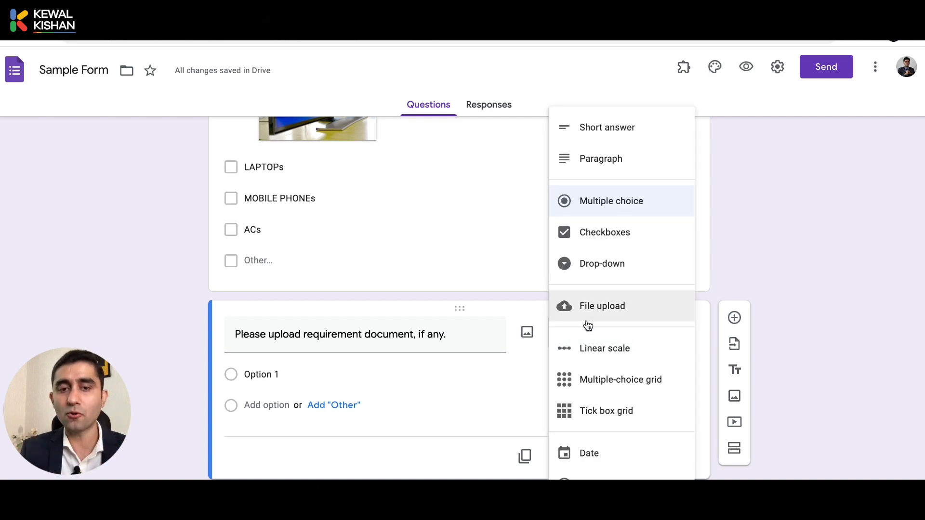
{"action": "left_click", "coordinate": [605, 311]}
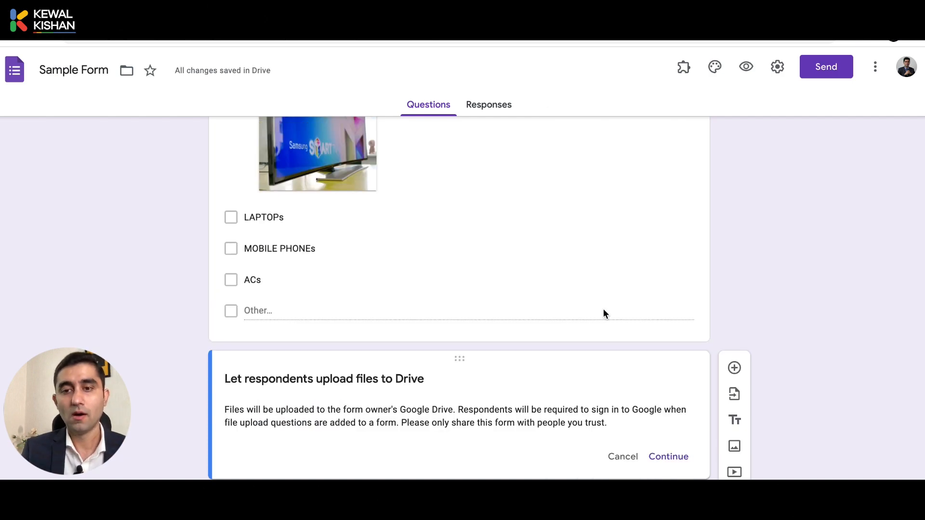
{"action": "left_click", "coordinate": [669, 452]}
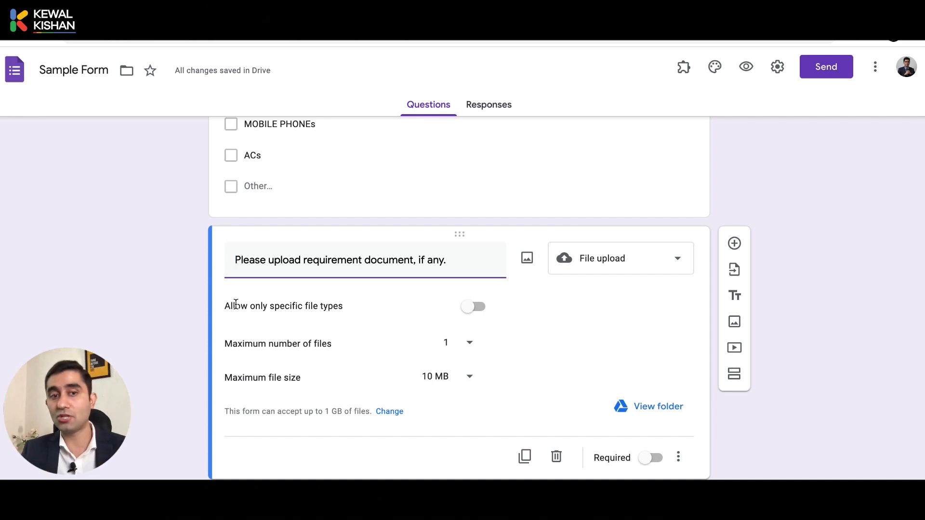
Restrict uploads to Presentation, Drawing, PDF and Video, then untick Video, Drawing and Presentation
{"action": "left_click", "coordinate": [483, 307]}
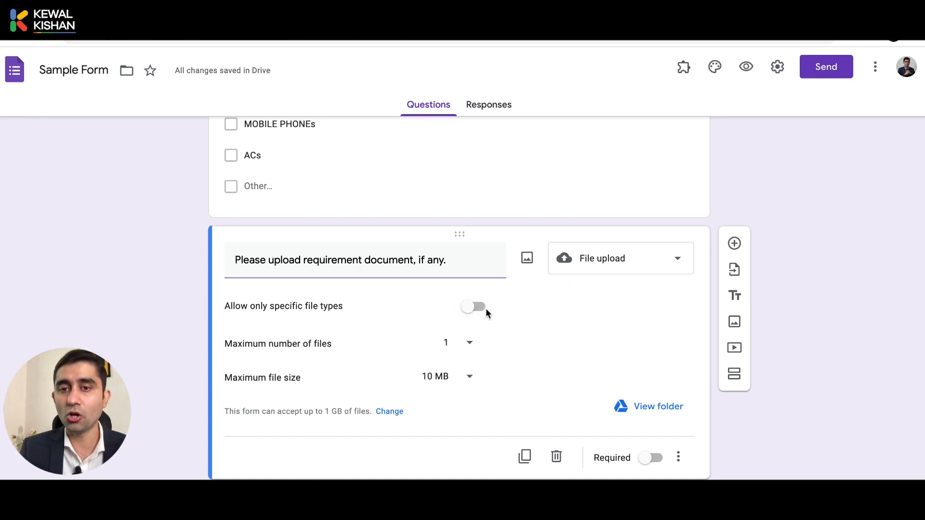
{"action": "scroll", "coordinate": [363, 417], "scroll_direction": "down", "scroll_amount": 2}
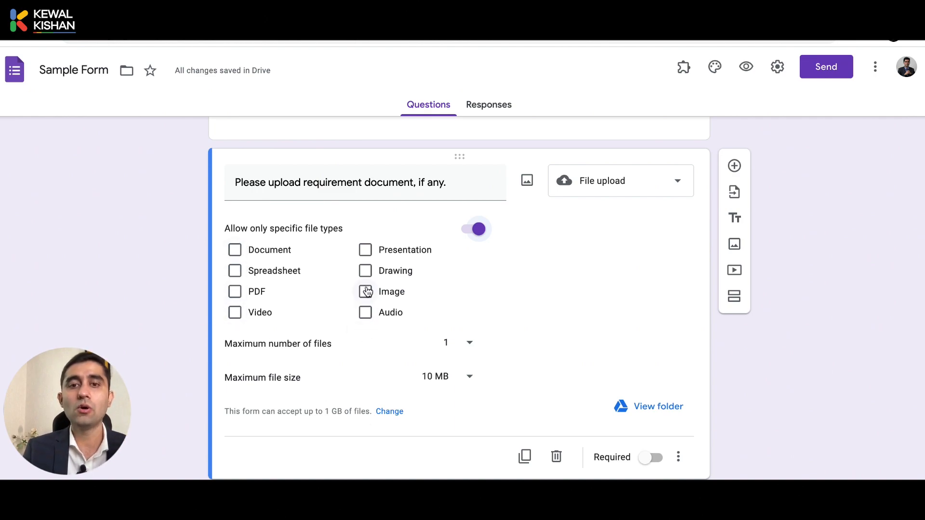
{"action": "left_click", "coordinate": [365, 250]}
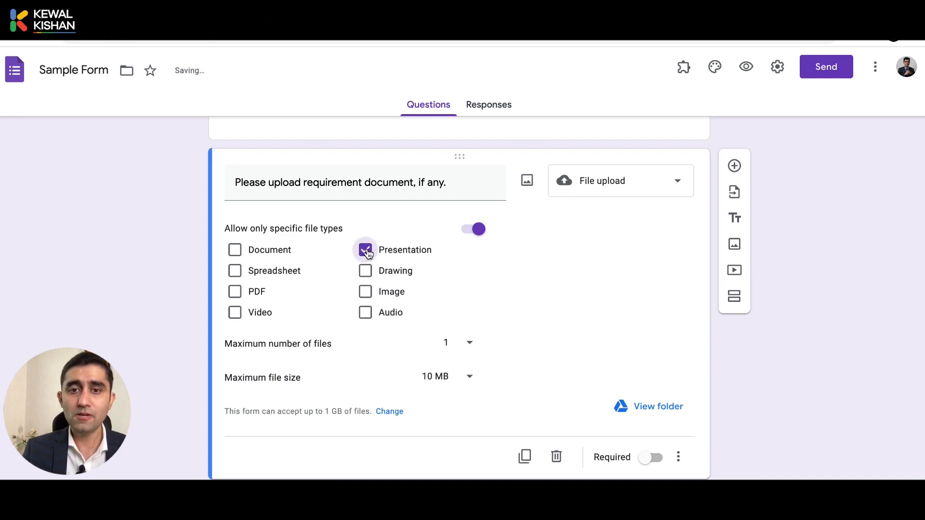
{"action": "left_click", "coordinate": [366, 271]}
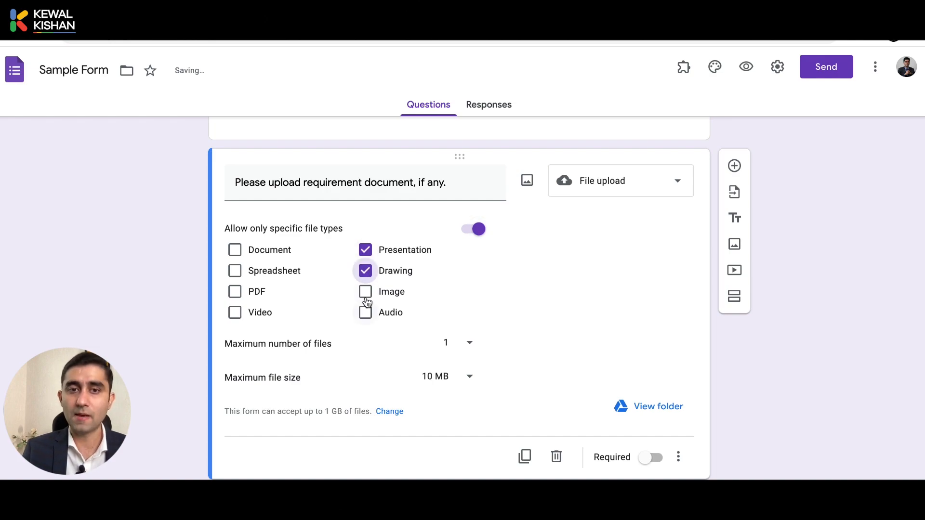
{"action": "left_click", "coordinate": [234, 293]}
{"action": "left_click", "coordinate": [237, 313]}
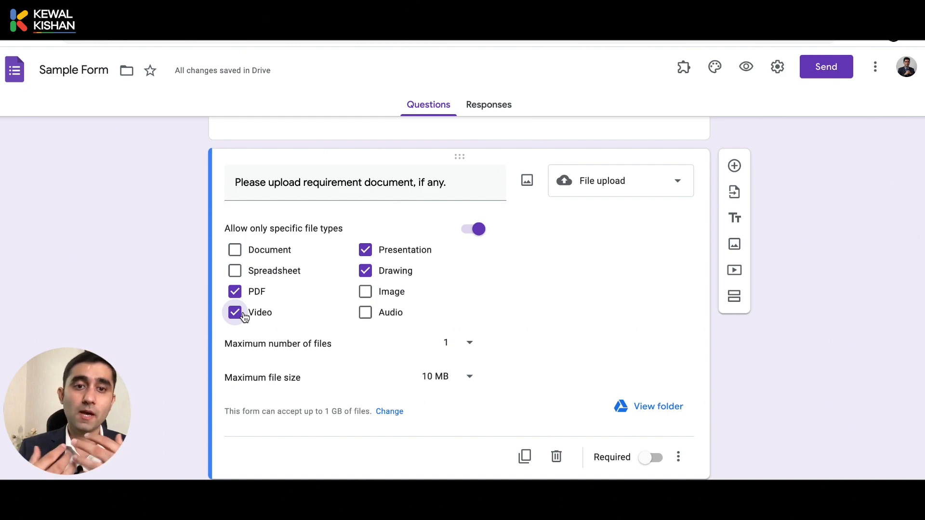
{"action": "left_click", "coordinate": [233, 314]}
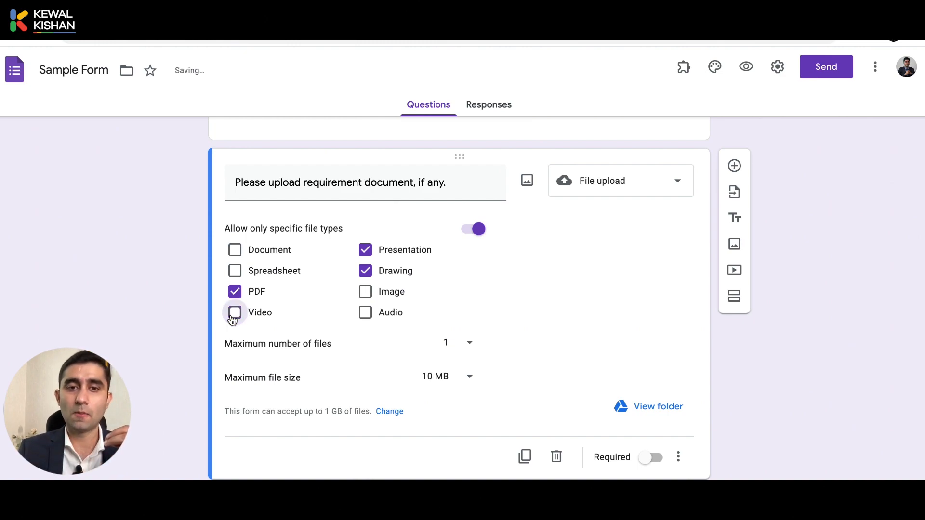
{"action": "left_click", "coordinate": [367, 272]}
{"action": "left_click", "coordinate": [366, 250]}
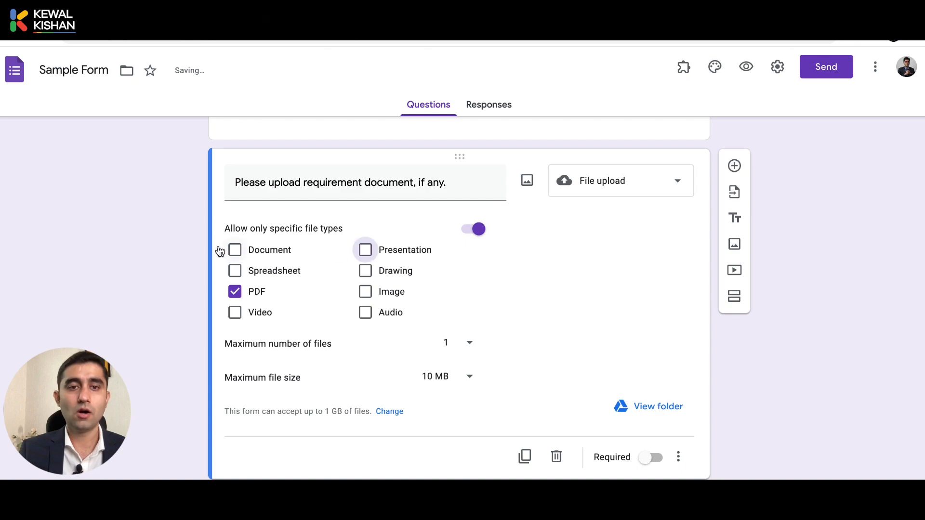
Tick Document and Spreadsheet, then switch off the specific file type restriction entirely
{"action": "left_click", "coordinate": [235, 251]}
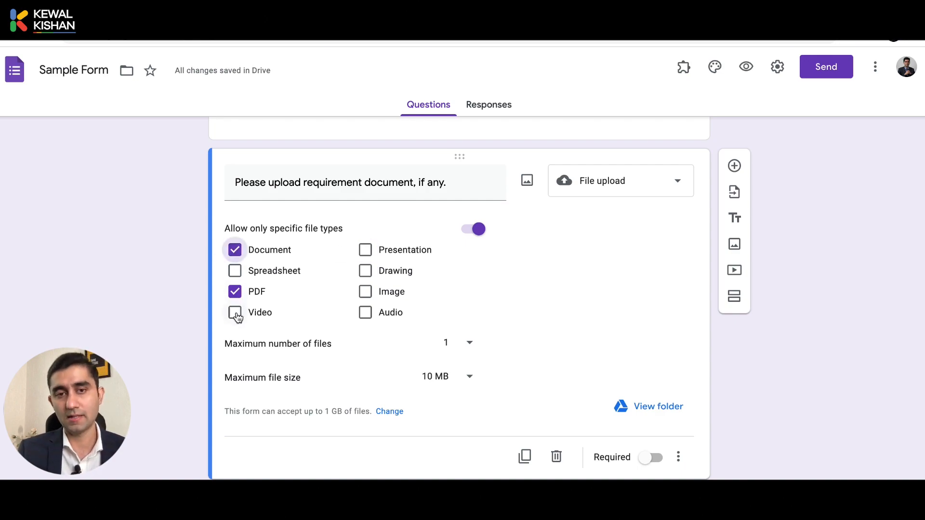
{"action": "left_click", "coordinate": [236, 272]}
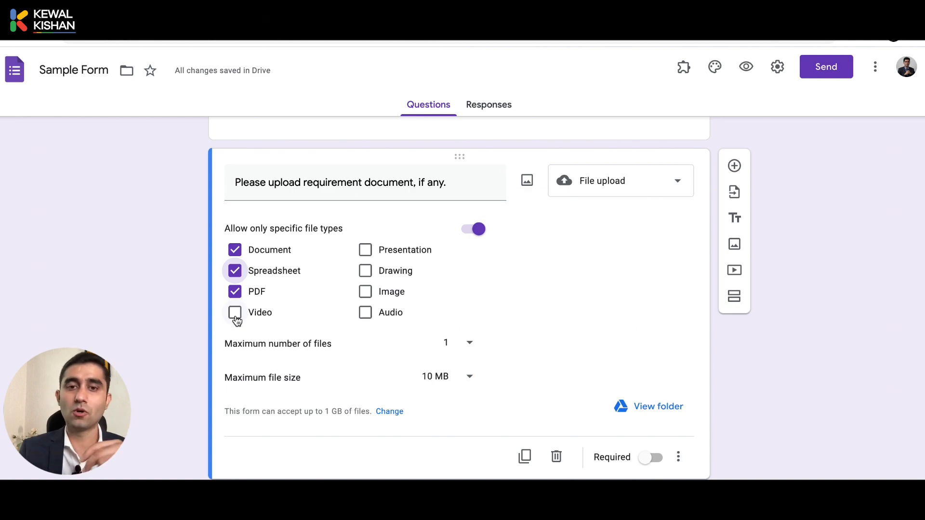
{"action": "left_click", "coordinate": [481, 235]}
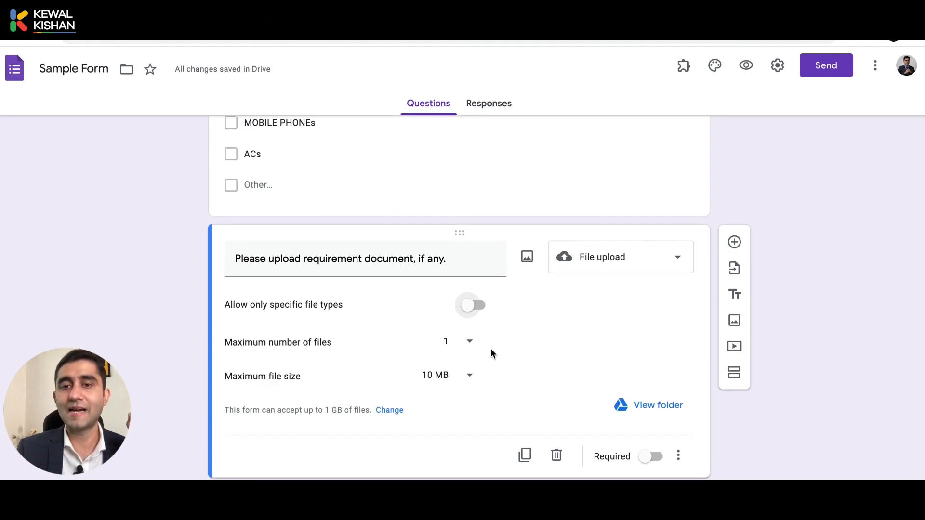
Allow up to 10 files and, after trying 10 GB, 1 GB and 10 MB, a 100 MB maximum size
{"action": "left_click", "coordinate": [466, 345]}
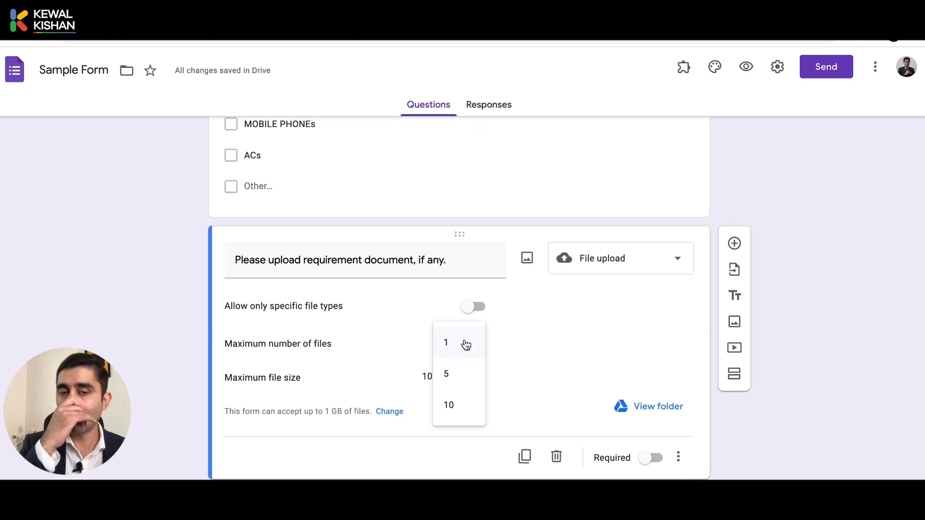
{"action": "left_click", "coordinate": [464, 404]}
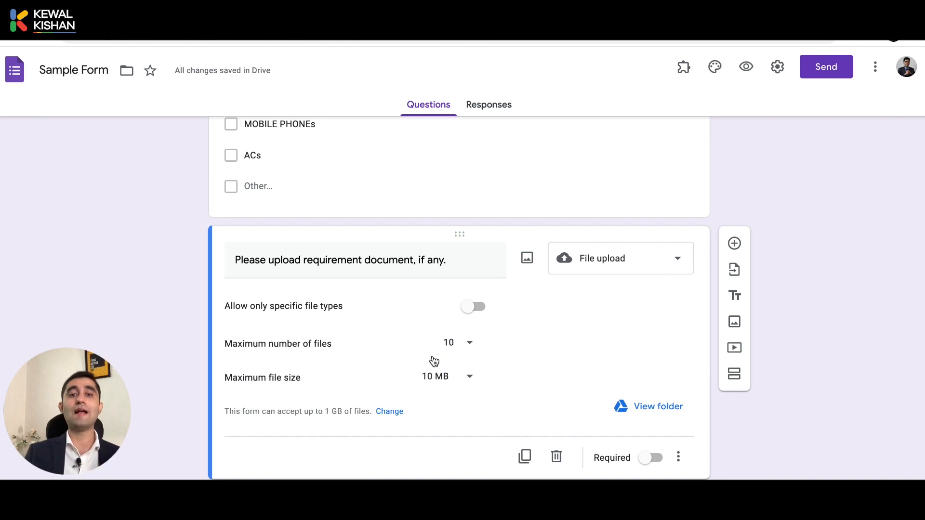
{"action": "left_click", "coordinate": [445, 374]}
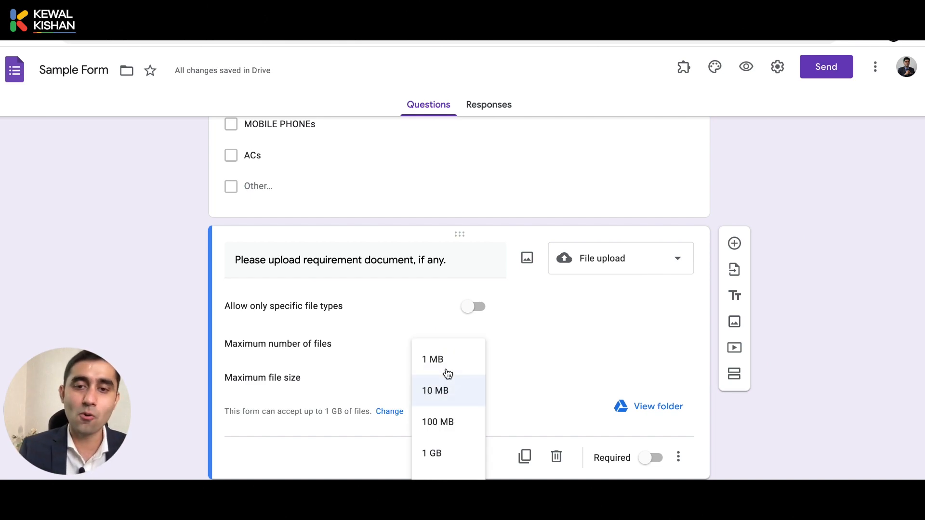
{"action": "left_click", "coordinate": [448, 484]}
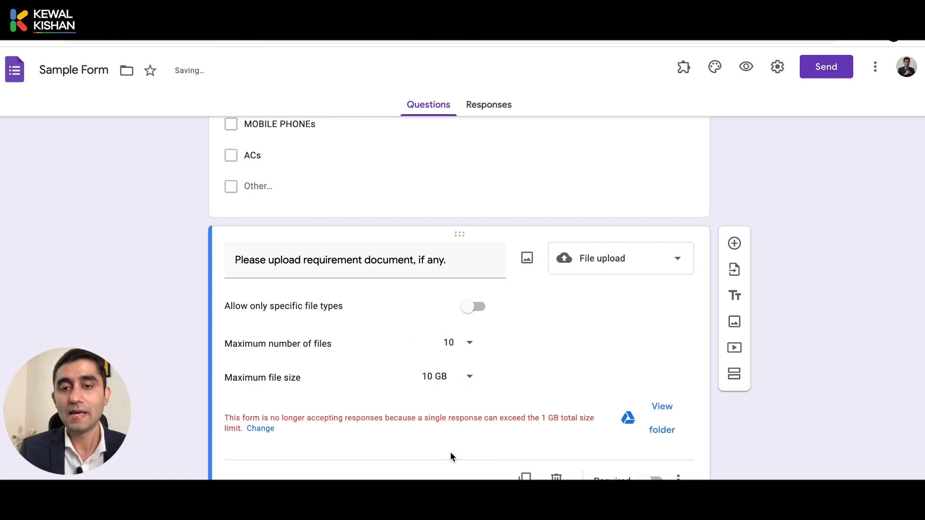
{"action": "left_click", "coordinate": [450, 384]}
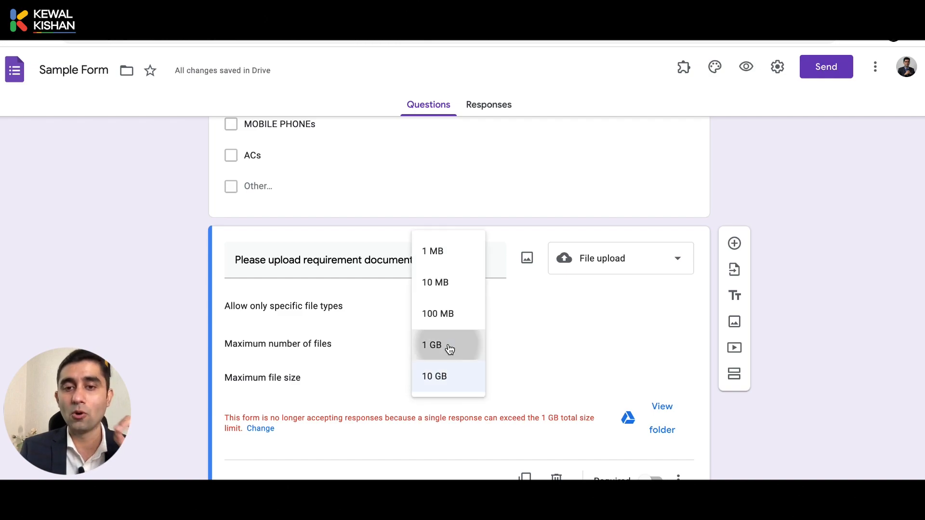
{"action": "left_click", "coordinate": [448, 346]}
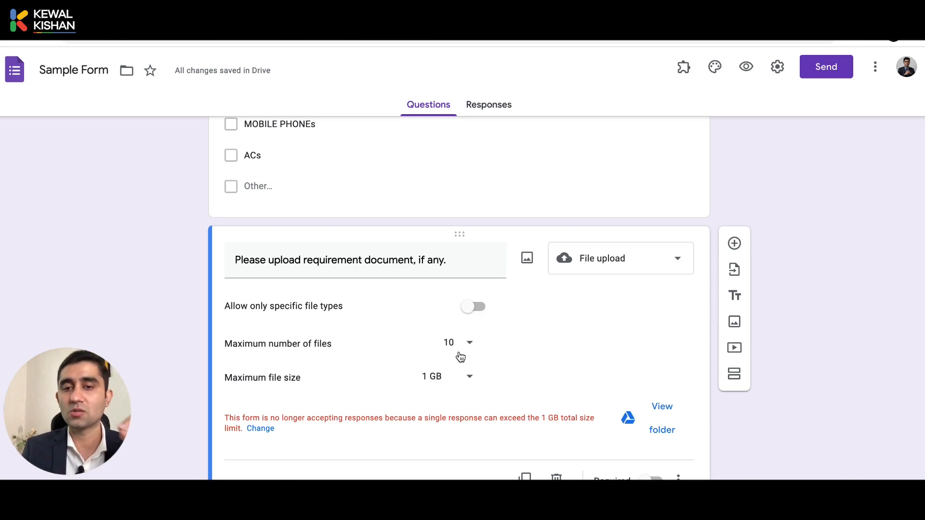
{"action": "left_click", "coordinate": [463, 377]}
{"action": "left_click", "coordinate": [454, 318]}
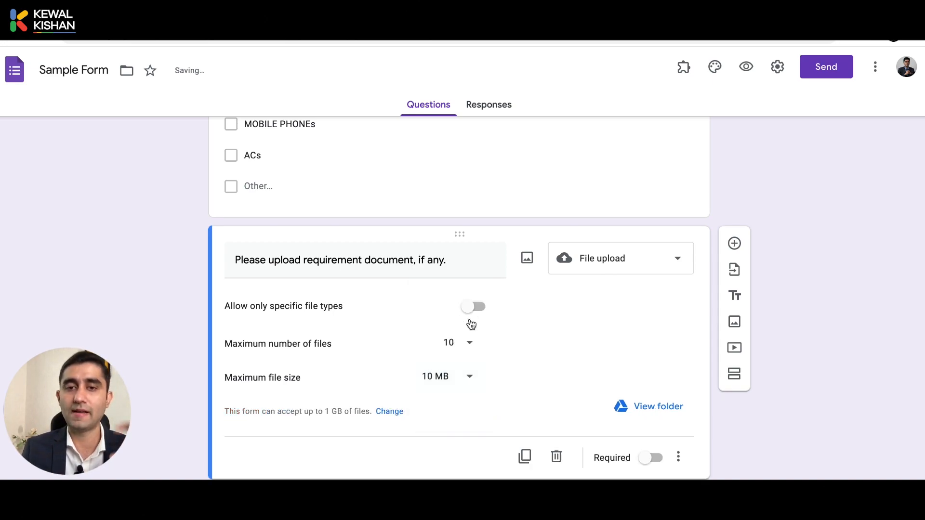
{"action": "left_click", "coordinate": [459, 377]}
{"action": "left_click", "coordinate": [438, 422]}
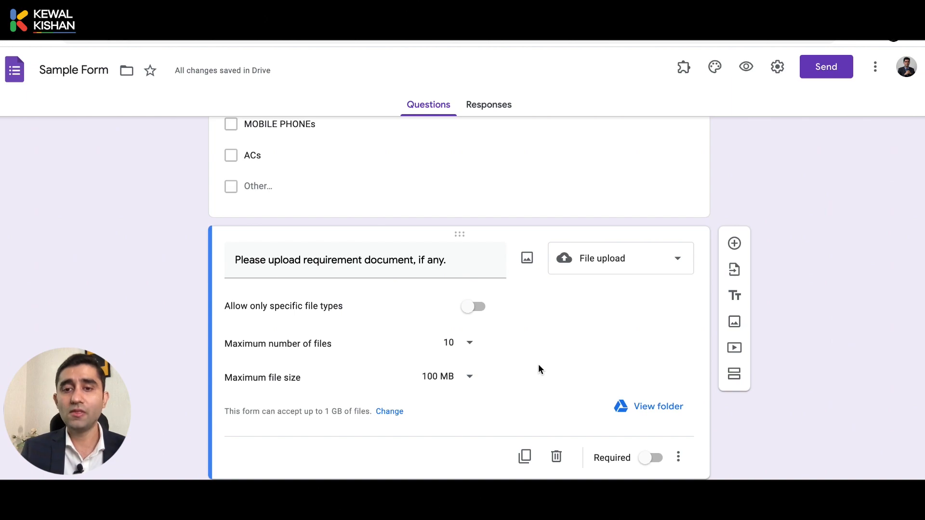
Show a description line under the file upload question
{"action": "left_click", "coordinate": [678, 456]}
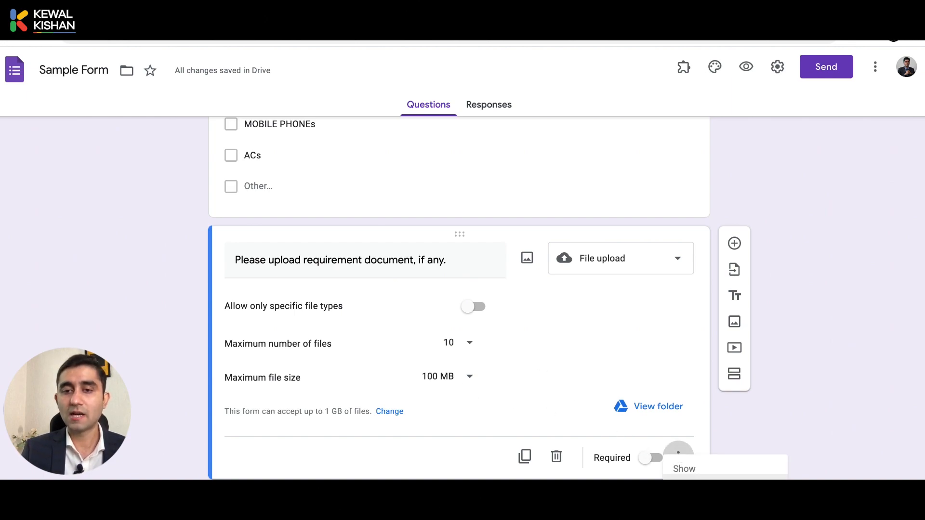
{"action": "left_click", "coordinate": [701, 486]}
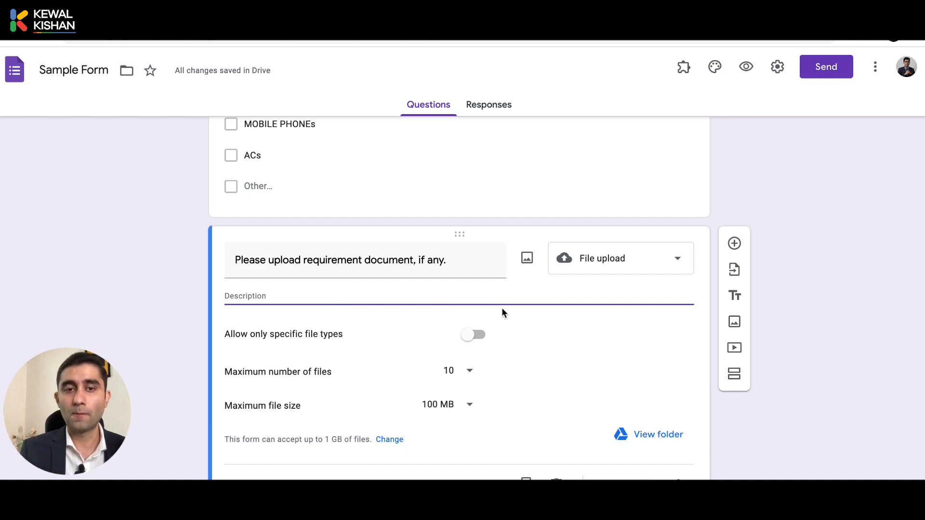
{"action": "scroll", "coordinate": [502, 313], "scroll_direction": "up", "scroll_amount": 3}
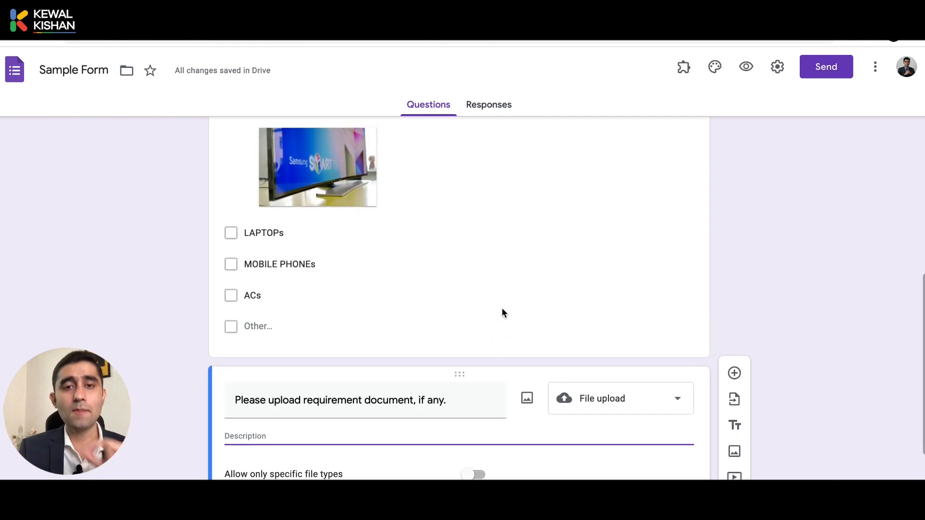
{"action": "scroll", "coordinate": [501, 312], "scroll_direction": "up", "scroll_amount": 7}
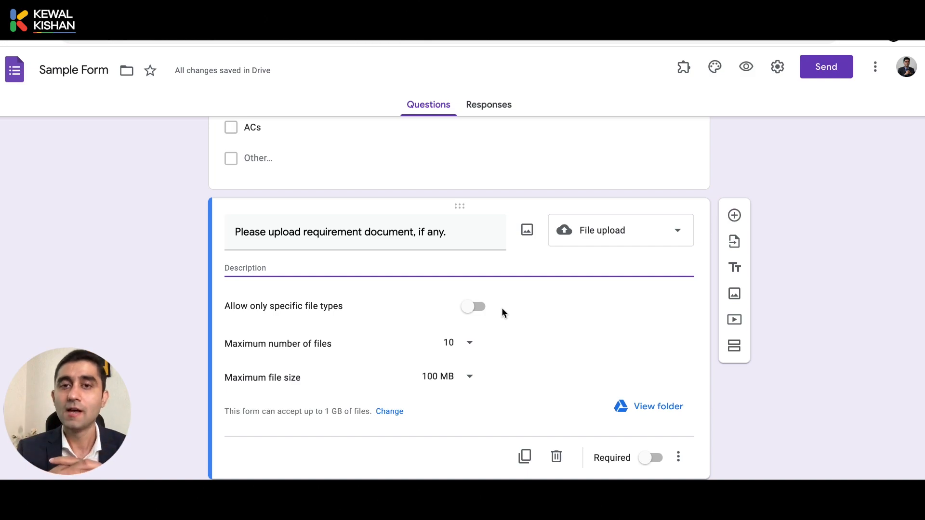
{"action": "scroll", "coordinate": [502, 309], "scroll_direction": "up", "scroll_amount": 3}
{"action": "scroll", "coordinate": [502, 309], "scroll_direction": "up", "scroll_amount": 7}
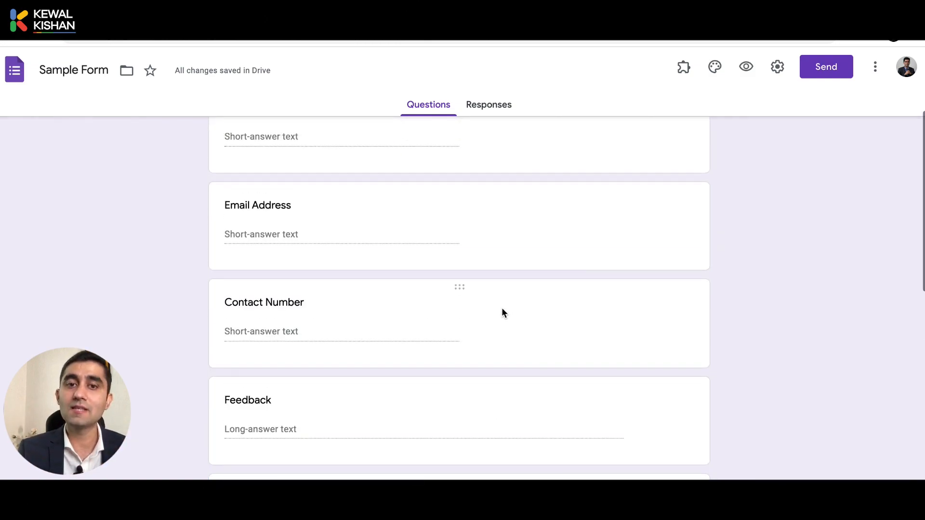
{"action": "scroll", "coordinate": [501, 312], "scroll_direction": "down", "scroll_amount": 1}
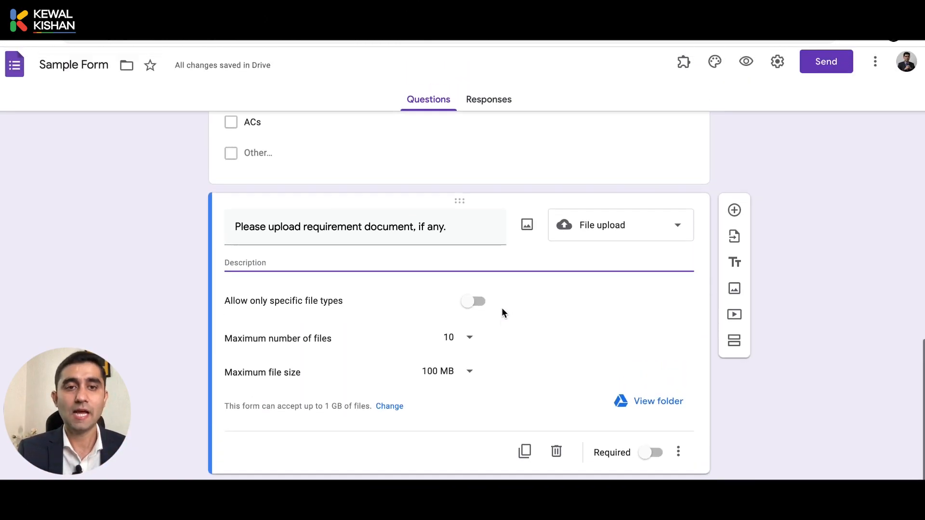
{"action": "scroll", "coordinate": [502, 312], "scroll_direction": "up", "scroll_amount": 3}
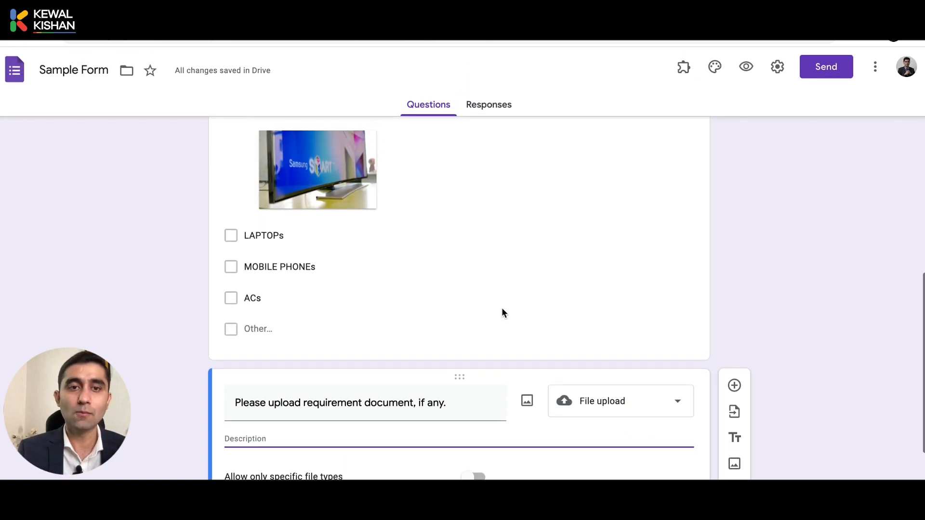
{"action": "scroll", "coordinate": [427, 288], "scroll_direction": "up", "scroll_amount": 2}
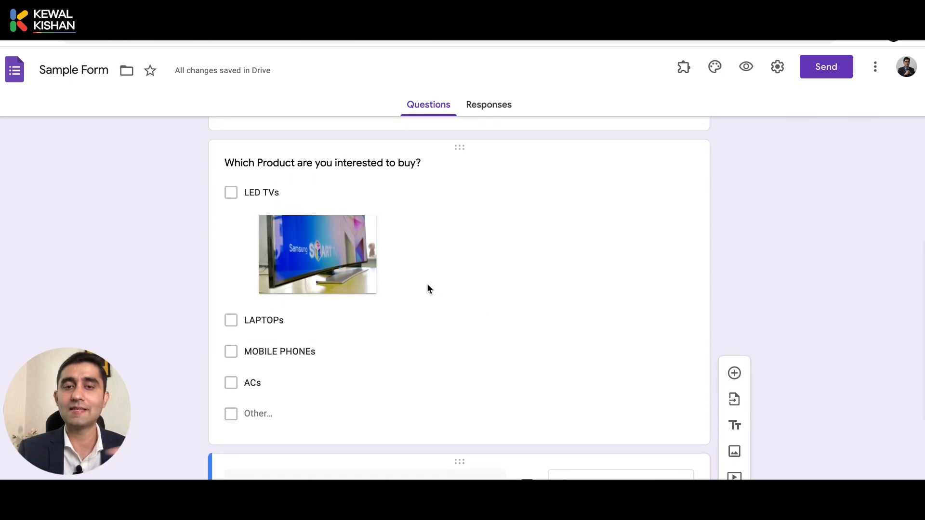
{"action": "scroll", "coordinate": [427, 288], "scroll_direction": "down", "scroll_amount": 3}
{"action": "scroll", "coordinate": [437, 369], "scroll_direction": "up", "scroll_amount": 10}
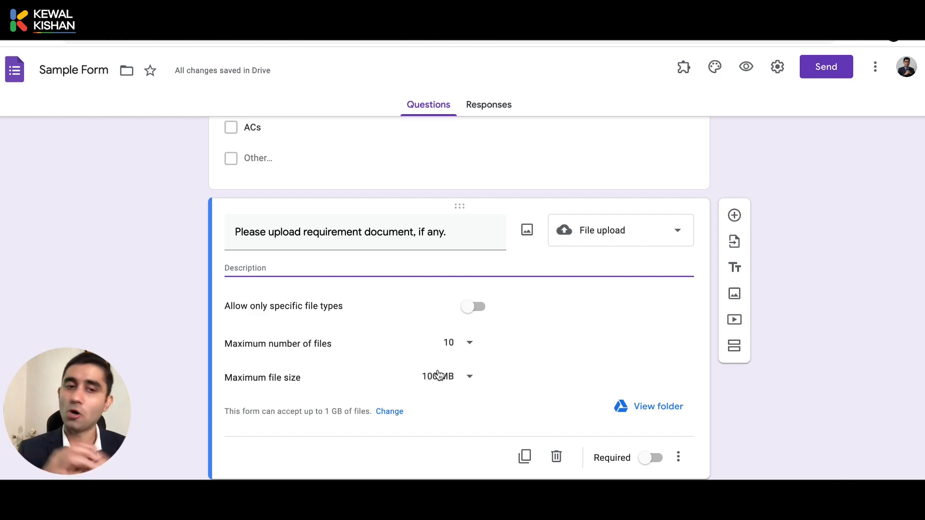
Add a new Multiple choice question after the upload question
{"action": "left_click", "coordinate": [735, 220]}
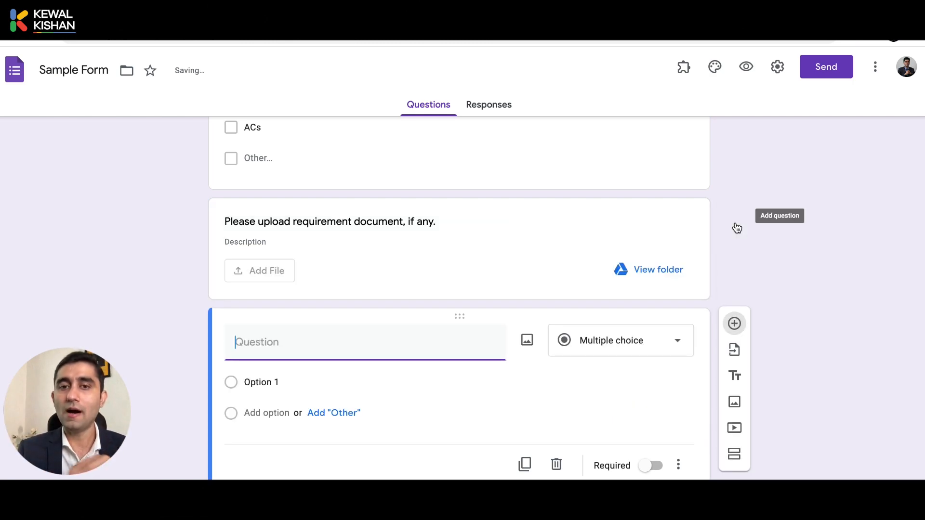
{"action": "left_click", "coordinate": [623, 350]}
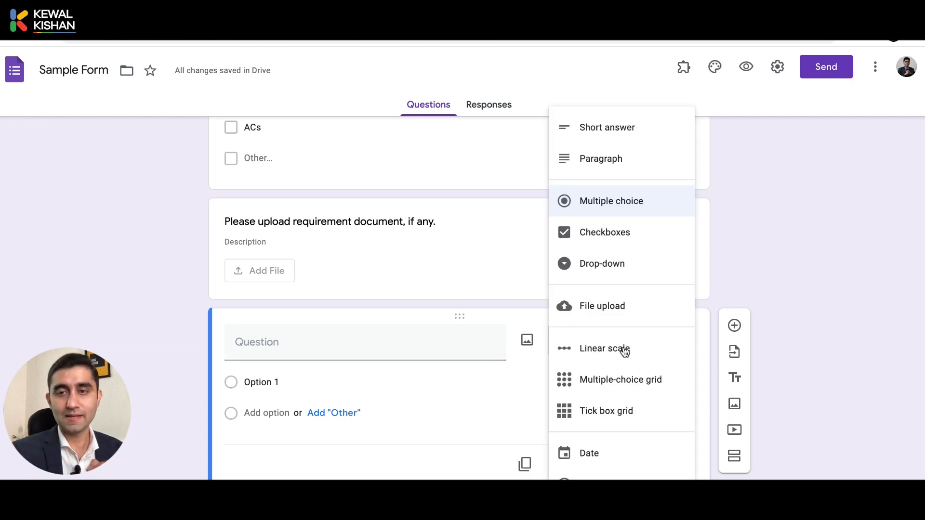
{"action": "left_click", "coordinate": [764, 285]}
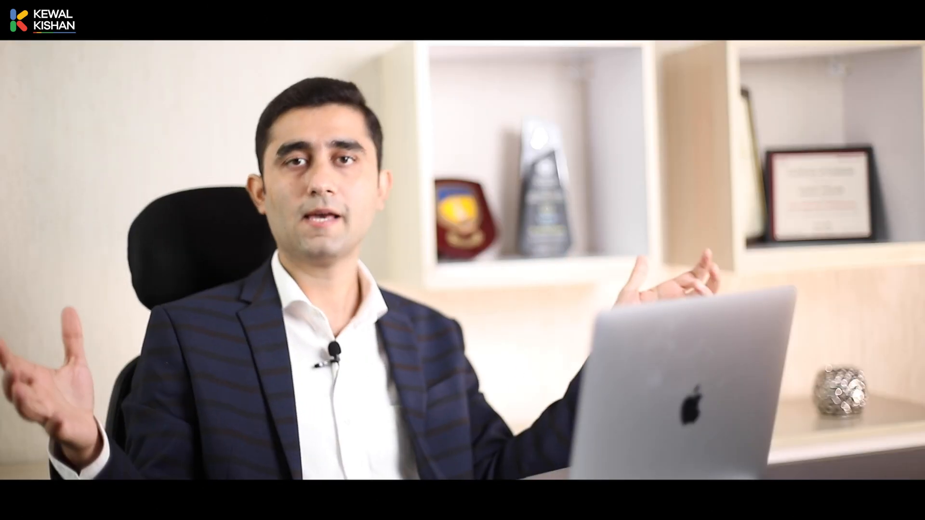
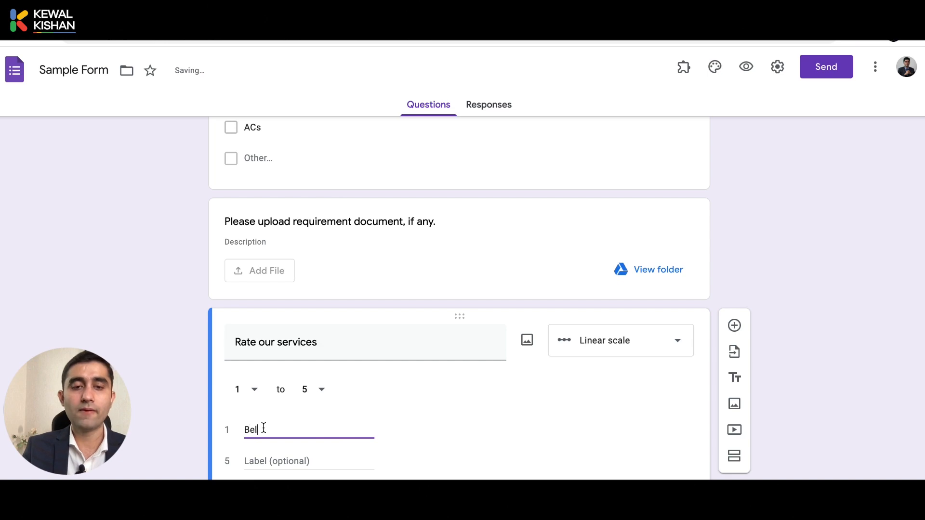
Label the scale's low end Below Average and its high end Excellent
{"action": "type", "text": "Average"}
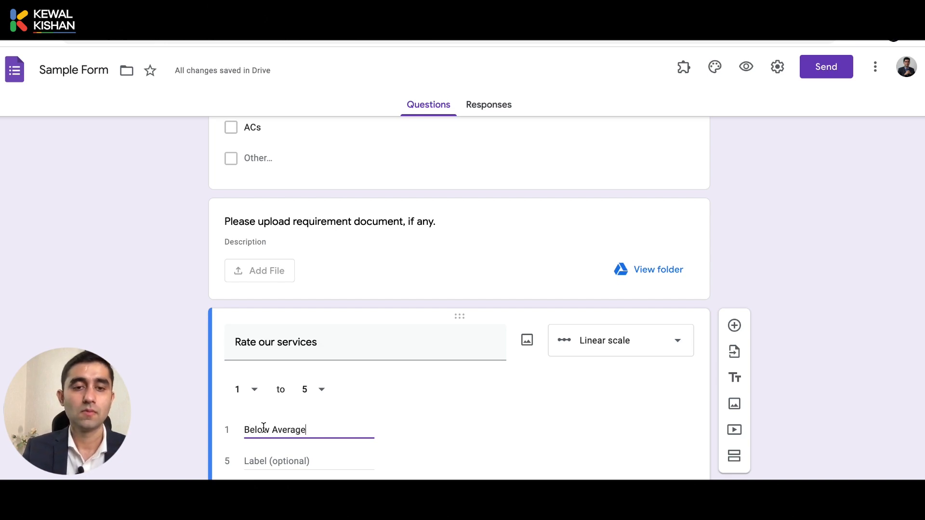
{"action": "left_click", "coordinate": [253, 454]}
{"action": "type", "text": "Ex"}
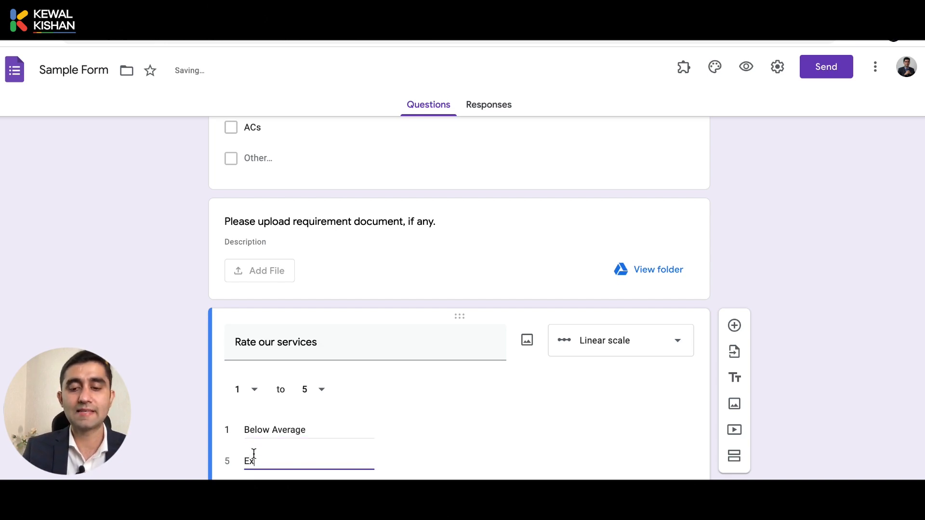
{"action": "type", "text": "cellem"}
{"action": "key", "text": "BackSpace"}
{"action": "type", "text": "e"}
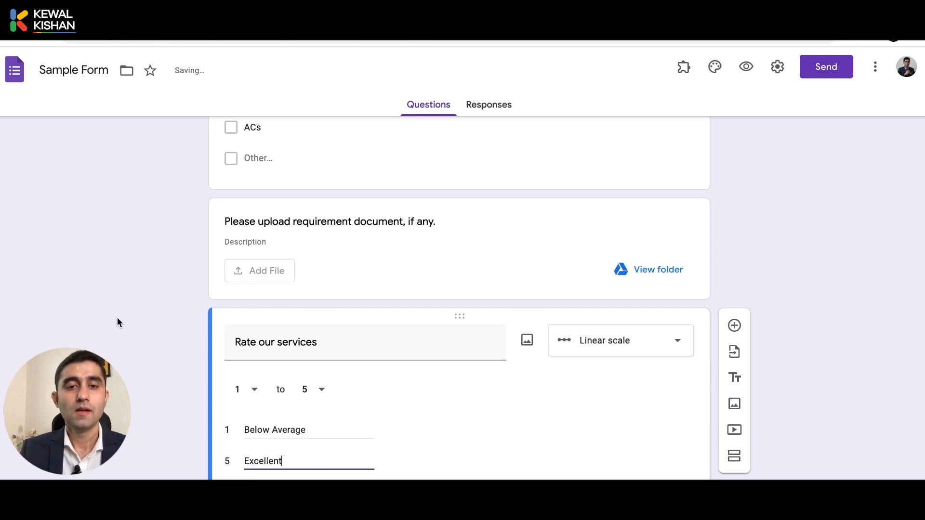
Try 10 and 4 as the scale's upper end, then set it back to 5
{"action": "left_click", "coordinate": [322, 389]}
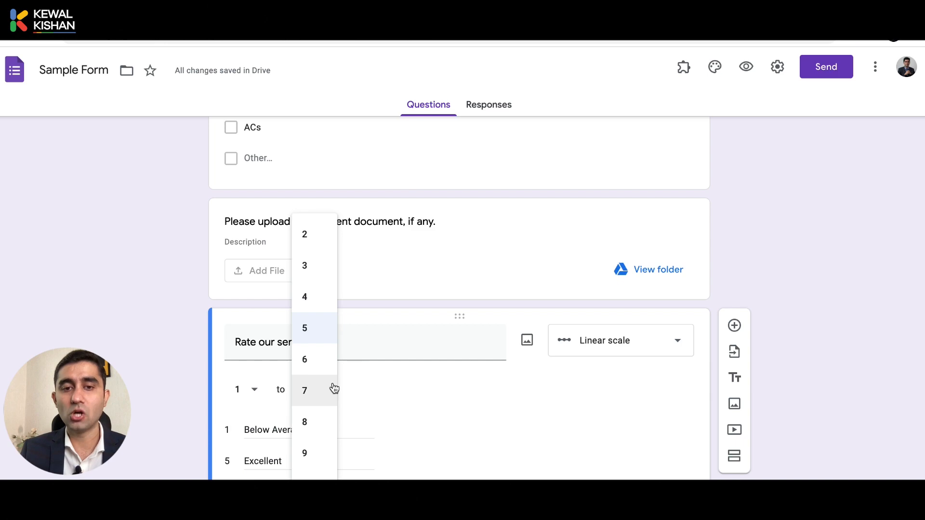
{"action": "left_click", "coordinate": [313, 476]}
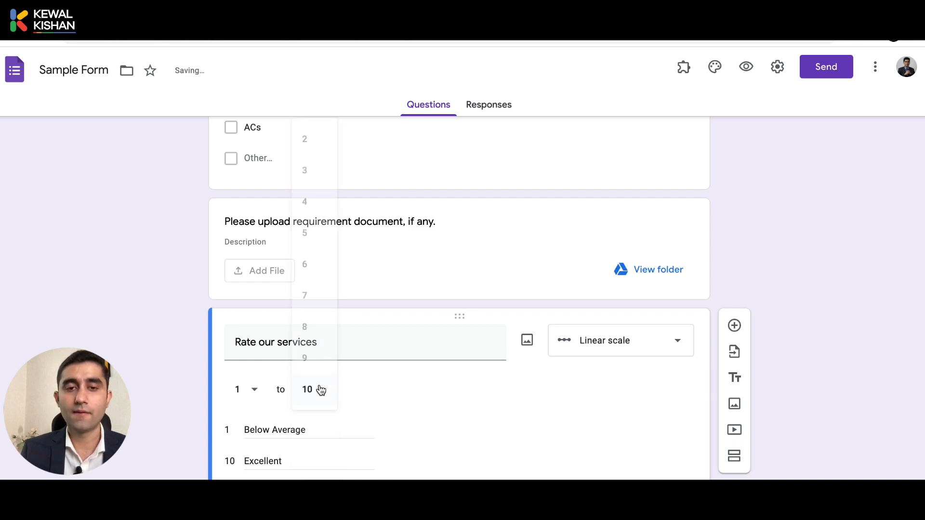
{"action": "left_click", "coordinate": [305, 208]}
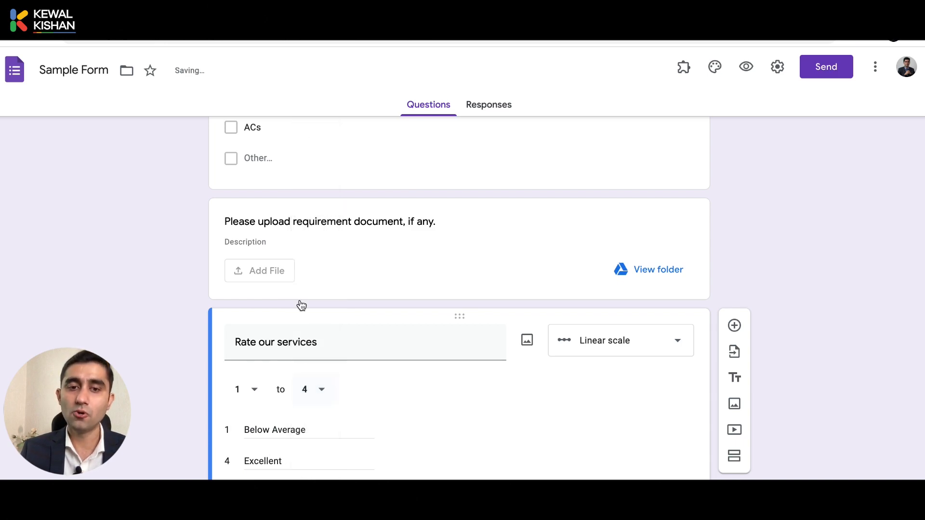
{"action": "left_click", "coordinate": [304, 394]}
{"action": "left_click", "coordinate": [310, 333]}
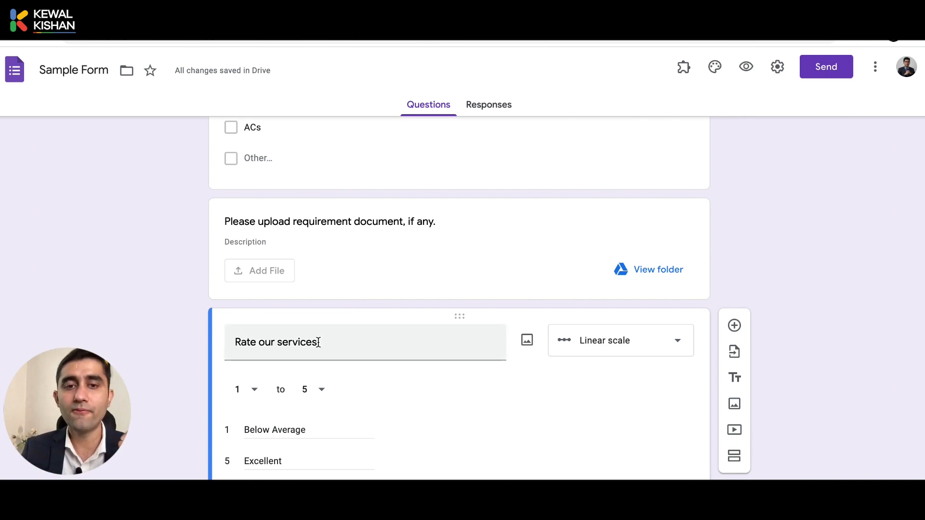
{"action": "scroll", "coordinate": [318, 342], "scroll_direction": "up", "scroll_amount": 6}
{"action": "scroll", "coordinate": [318, 342], "scroll_direction": "down", "scroll_amount": 7}
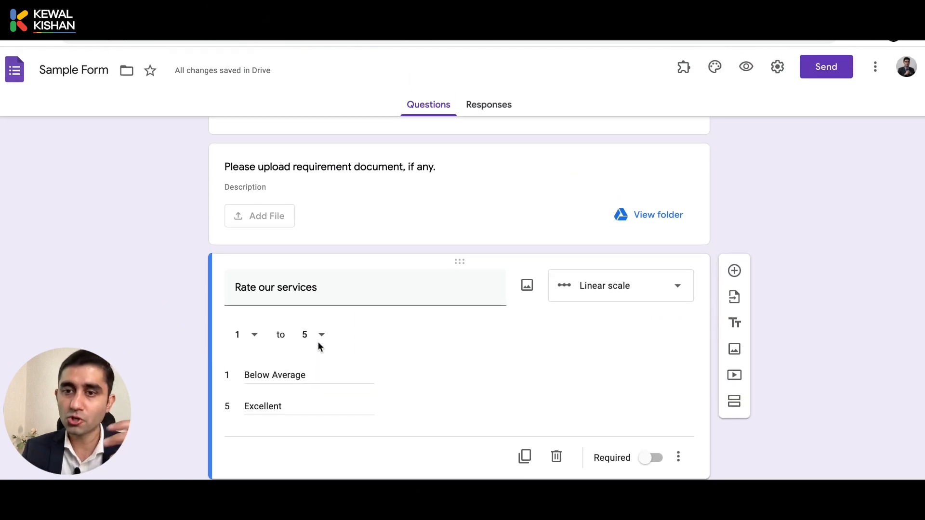
{"action": "scroll", "coordinate": [318, 342], "scroll_direction": "up", "scroll_amount": 10}
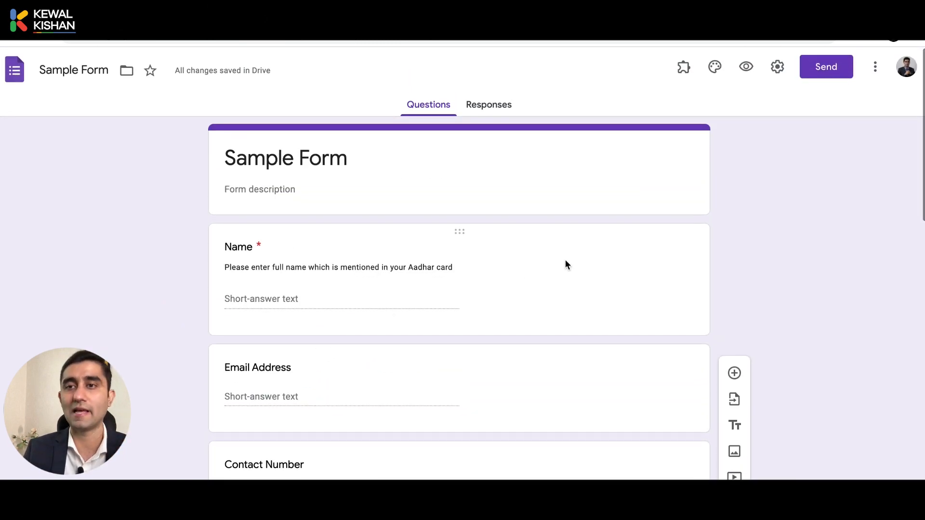
Open the form preview and enter the respondent's name in the Name question
{"action": "left_click", "coordinate": [745, 70]}
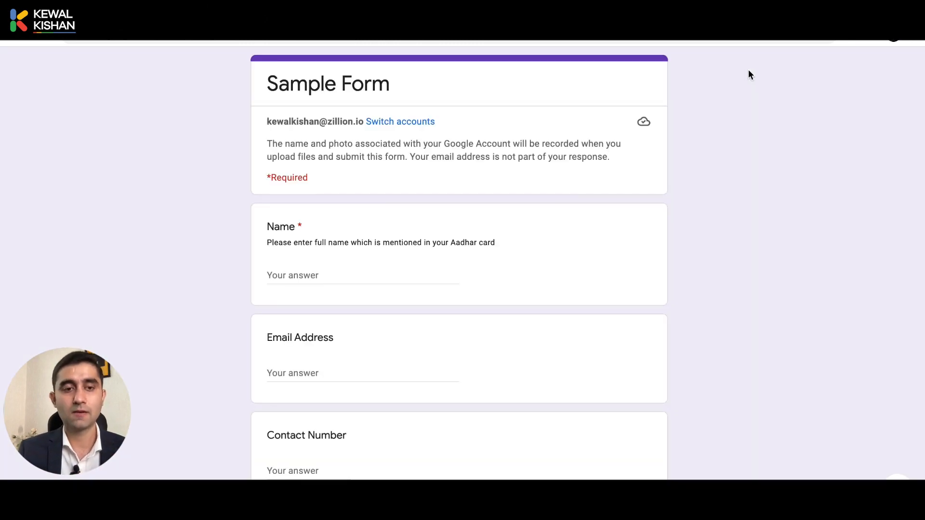
{"action": "scroll", "coordinate": [297, 286], "scroll_direction": "down", "scroll_amount": 6}
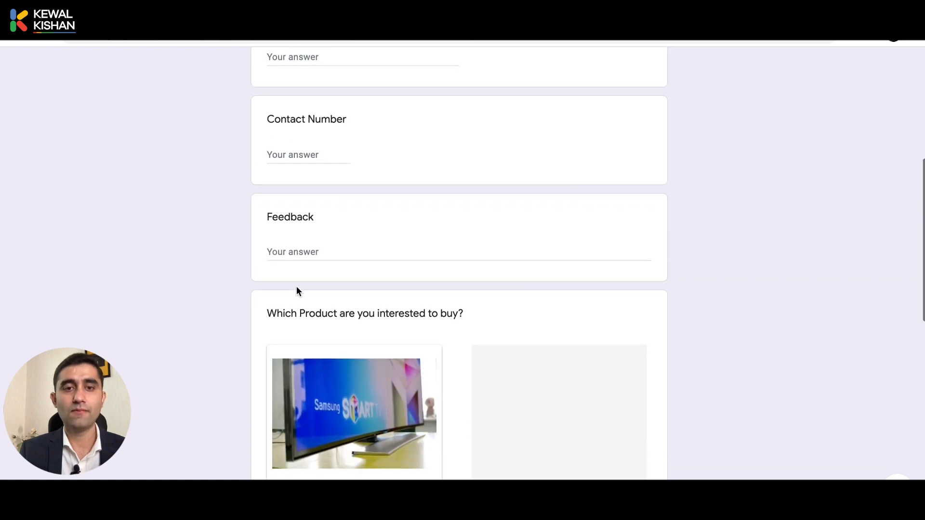
{"action": "scroll", "coordinate": [296, 286], "scroll_direction": "up", "scroll_amount": 4}
{"action": "left_click", "coordinate": [308, 150]}
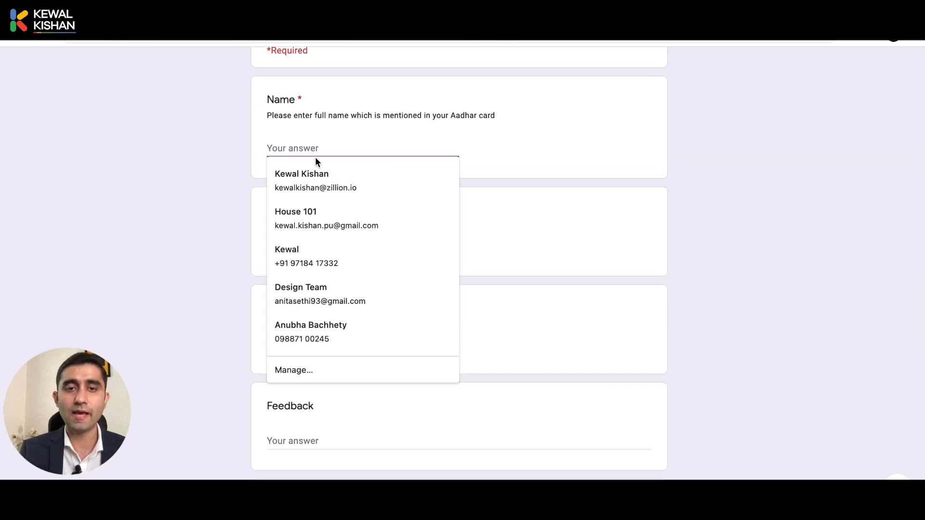
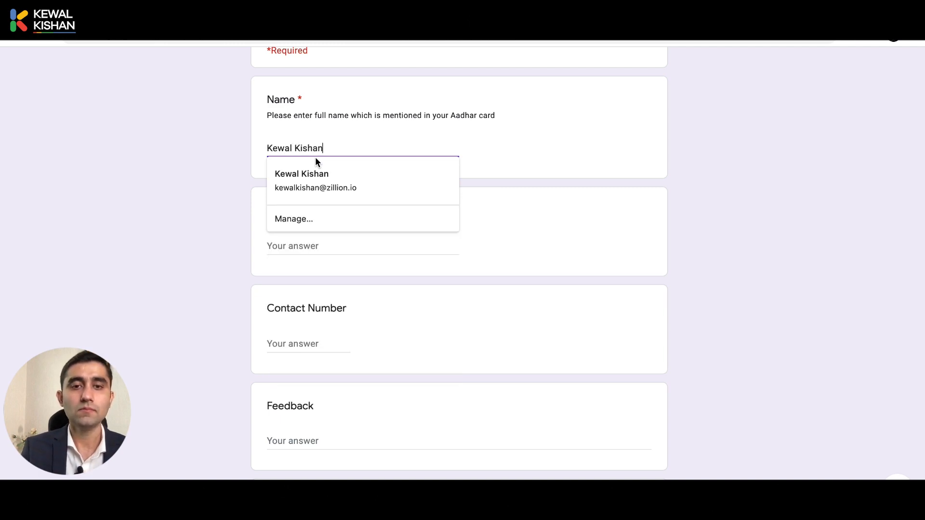
Enter the invalid email 'asasasadsd' to see the error, then replace it with the saved email address
{"action": "key", "text": "Tab"}
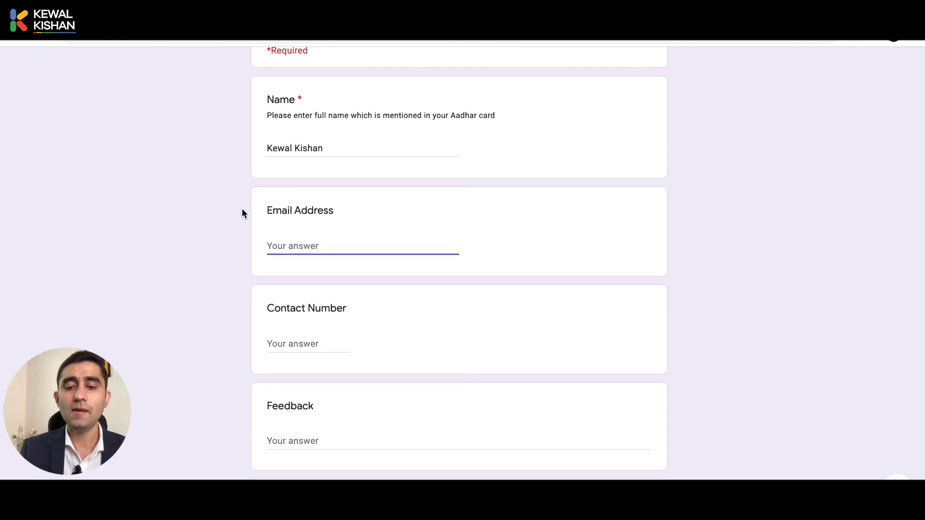
{"action": "type", "text": "asasasadsd"}
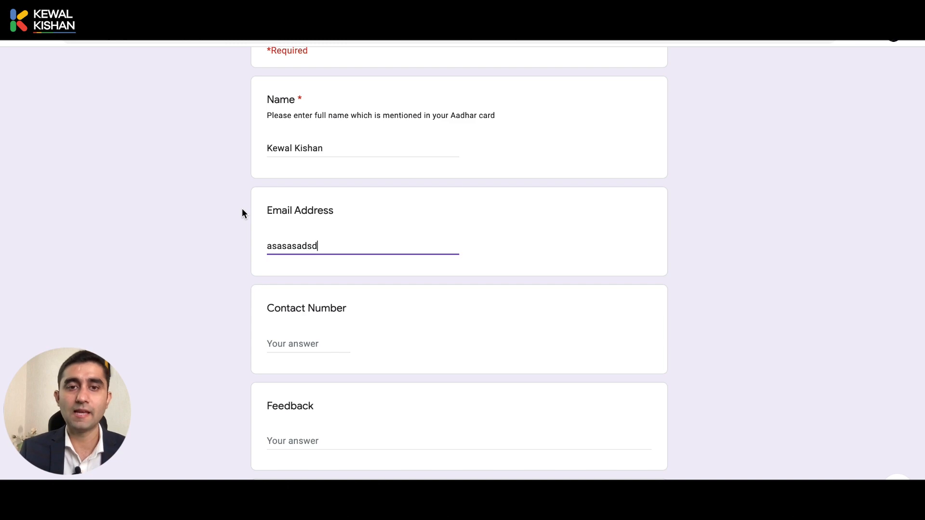
{"action": "key", "text": "Tab"}
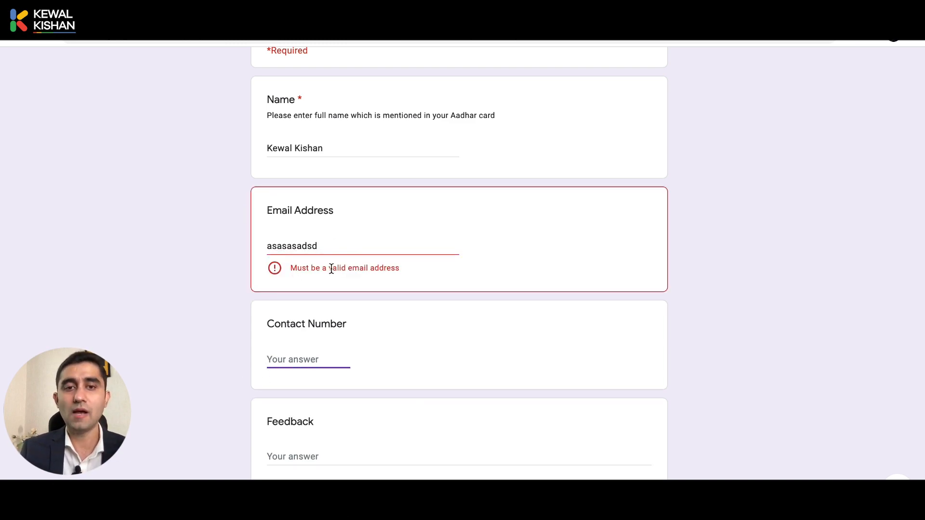
{"action": "left_click", "coordinate": [356, 248]}
{"action": "key", "text": "ctrl+a"}
{"action": "type", "text": "k"}
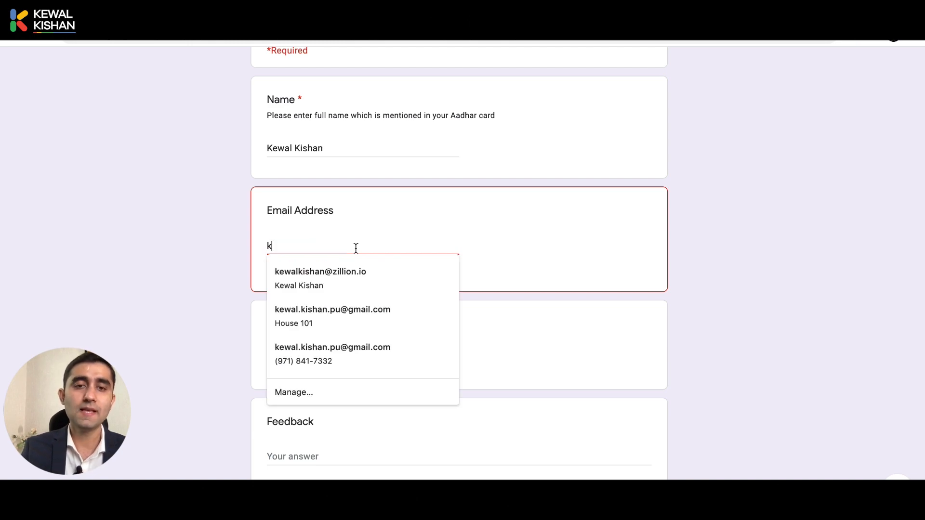
{"action": "type", "text": "ewa"}
{"action": "key", "text": "Down"}
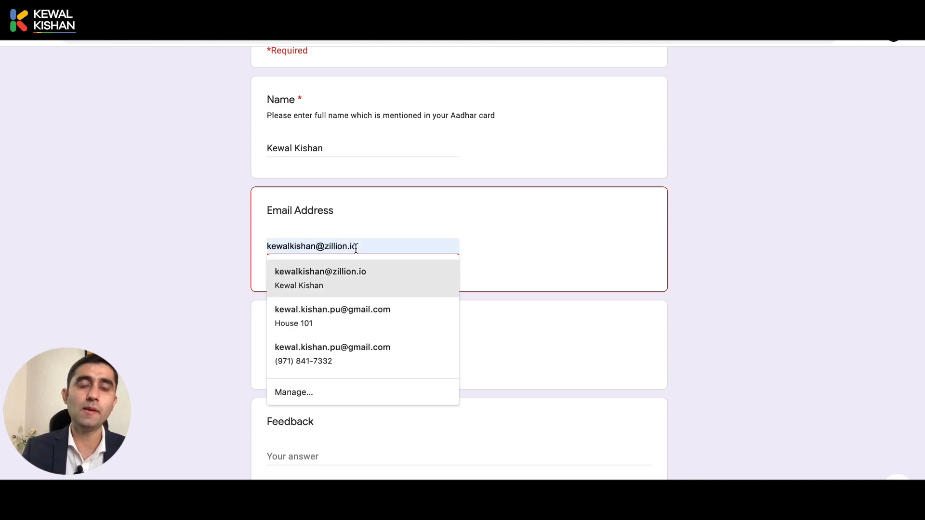
{"action": "left_click", "coordinate": [367, 272]}
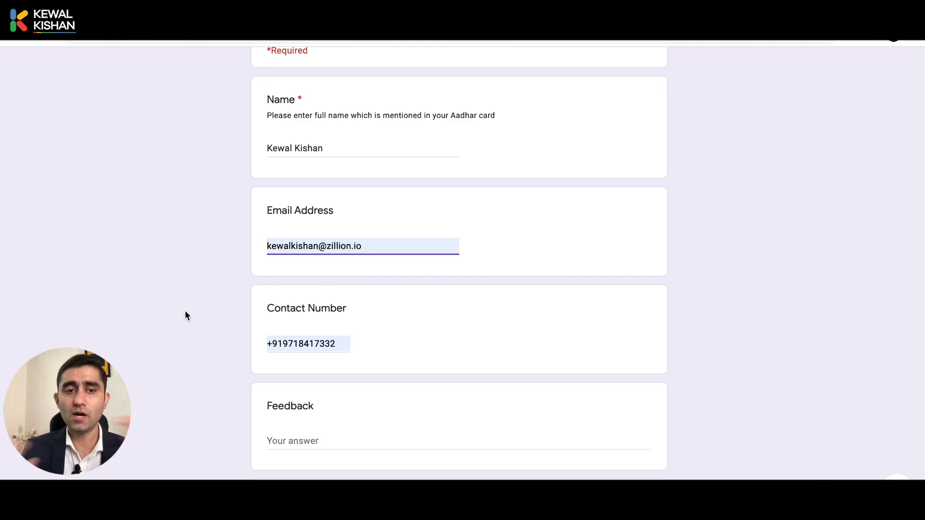
{"action": "scroll", "coordinate": [185, 315], "scroll_direction": "down", "scroll_amount": 3}
Enter 'adsad' to trigger the Contact Number error, then replace it with a valid phone number
{"action": "left_click", "coordinate": [315, 228]}
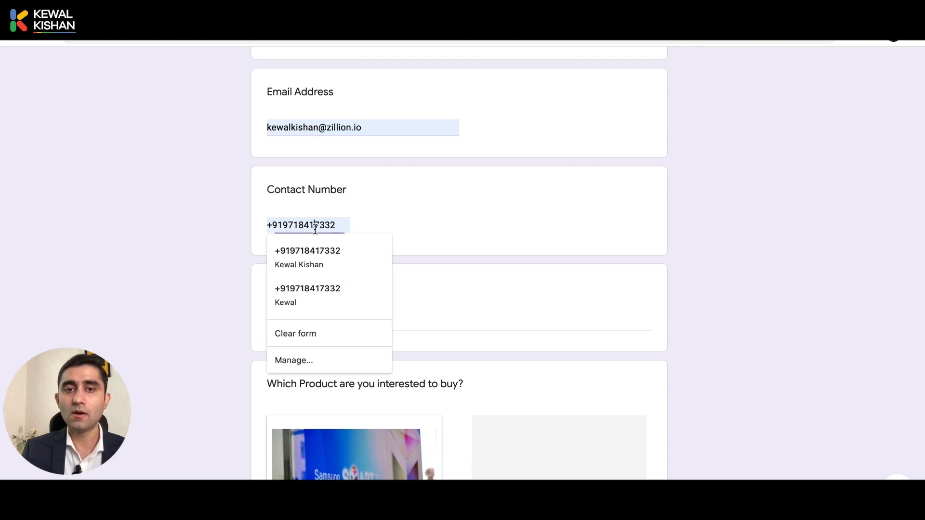
{"action": "left_click", "coordinate": [366, 204]}
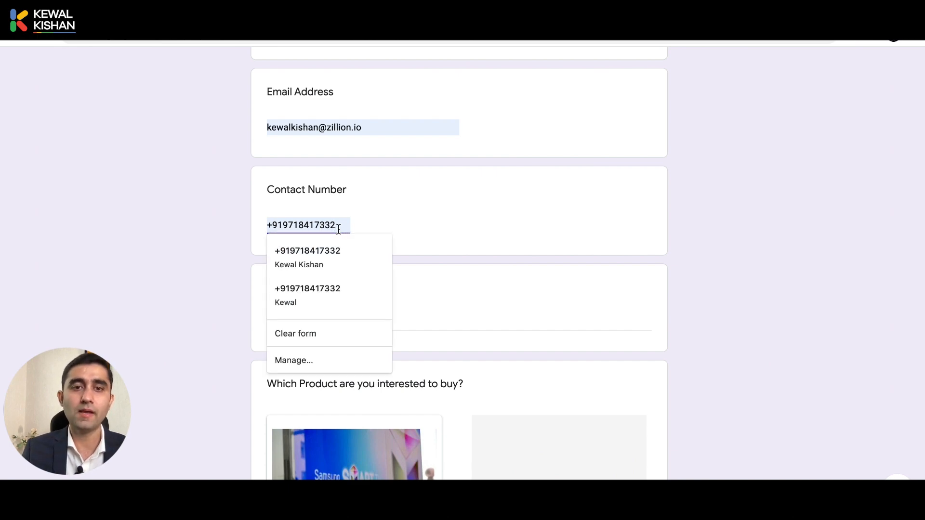
{"action": "key", "text": "ctrl+a"}
{"action": "type", "text": "adsad"}
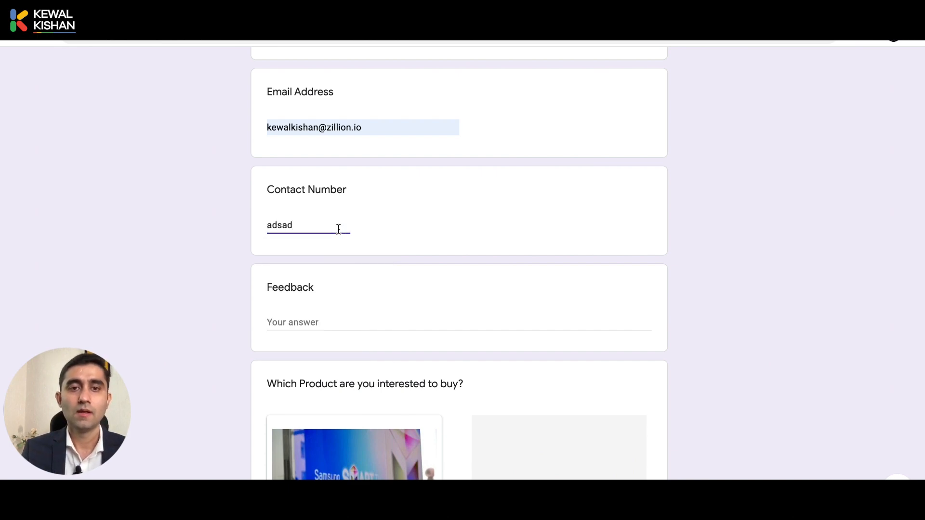
{"action": "key", "text": "Tab"}
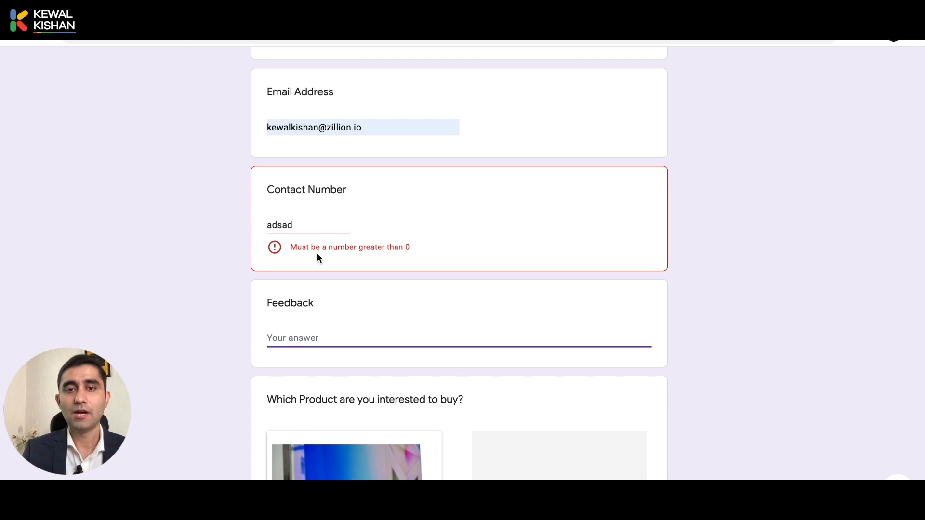
{"action": "left_click", "coordinate": [328, 224]}
{"action": "key", "text": "ctrl+a"}
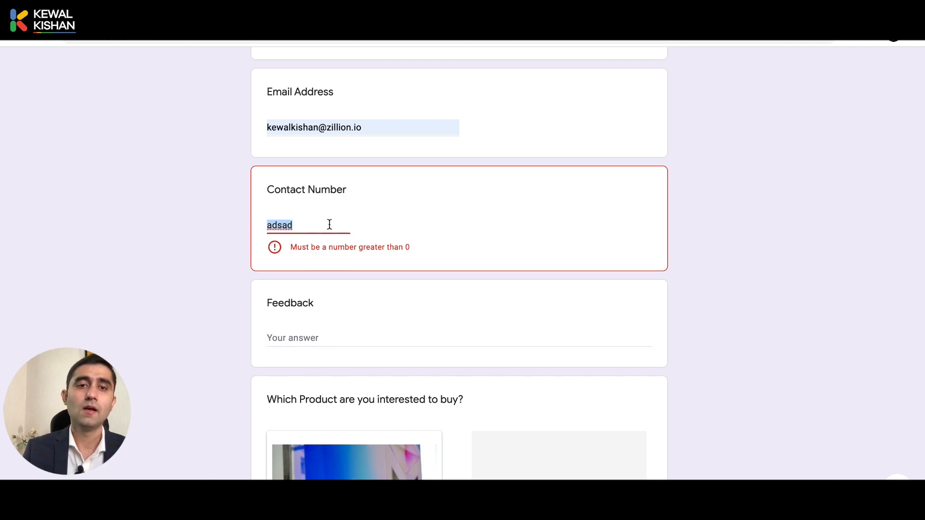
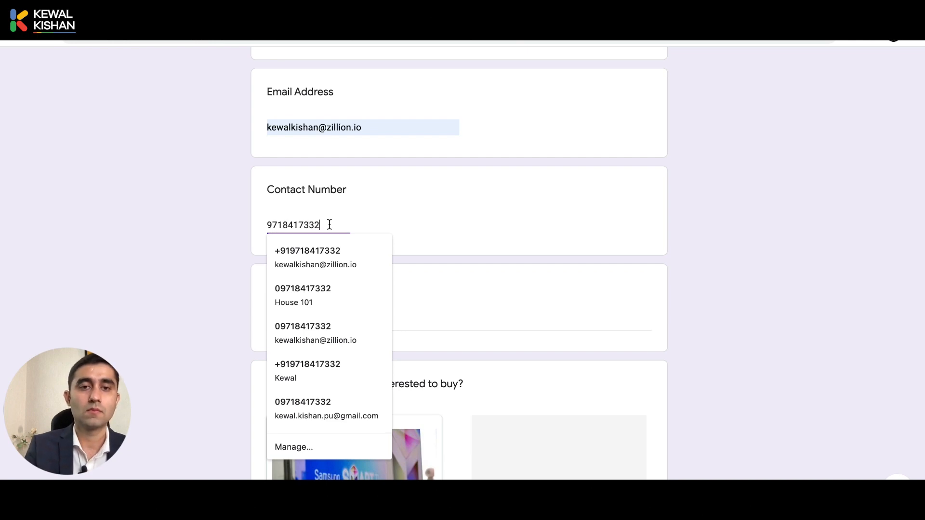
{"action": "key", "text": "Tab"}
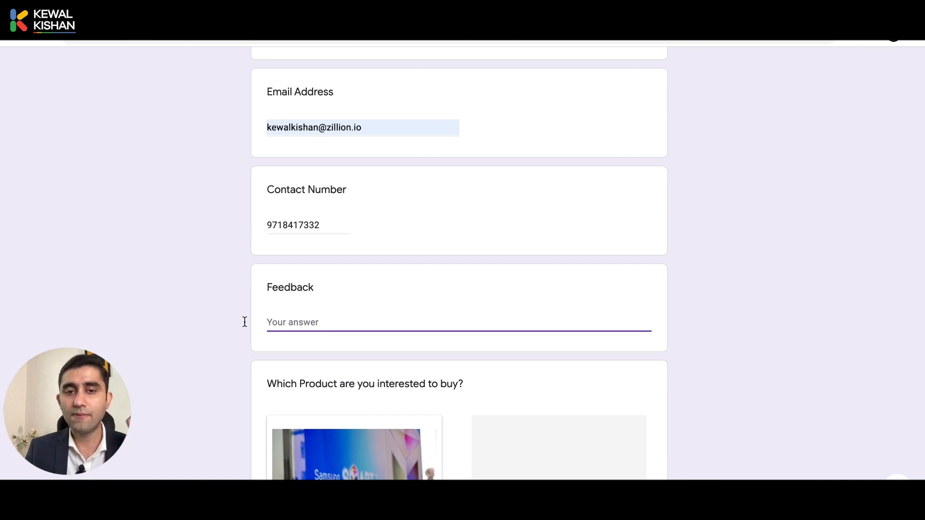
{"action": "left_click", "coordinate": [215, 325]}
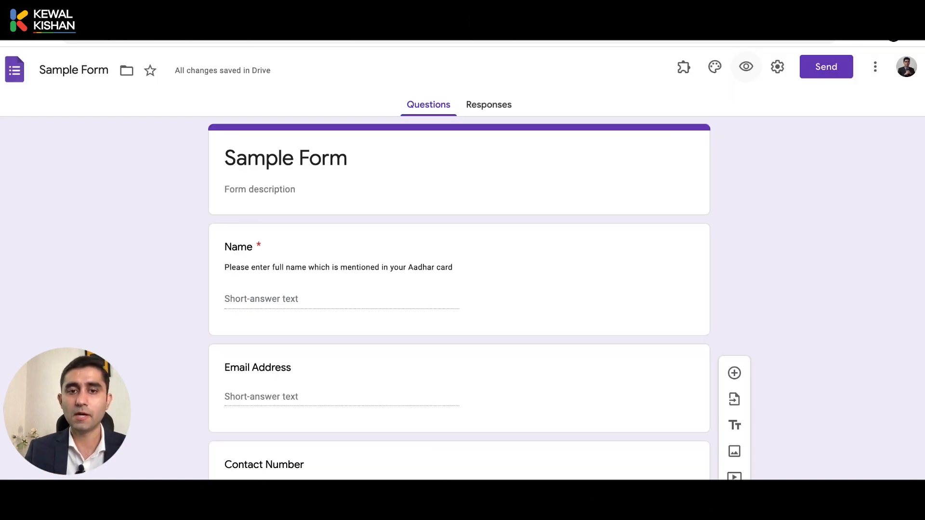
Enter 10 as the Feedback question's minimum character count and go back to the preview
{"action": "scroll", "coordinate": [455, 313], "scroll_direction": "down", "scroll_amount": 5}
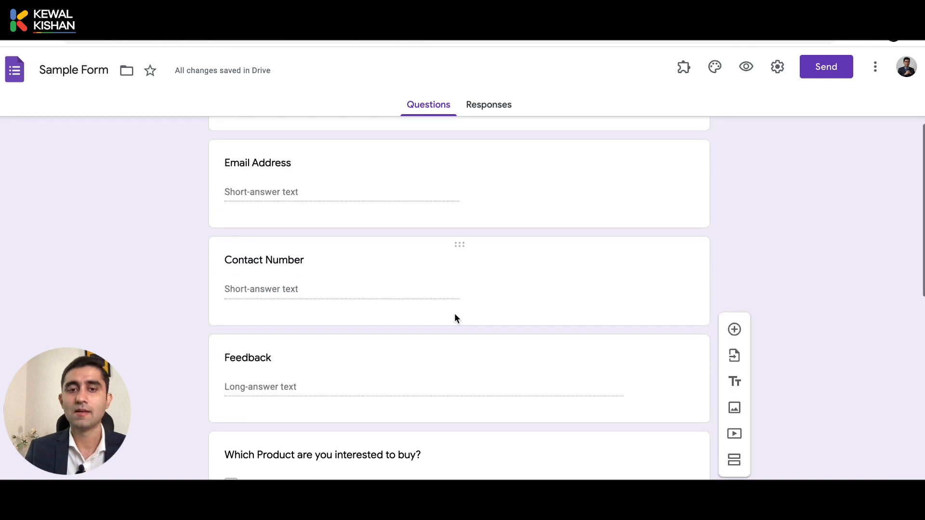
{"action": "left_click", "coordinate": [455, 313]}
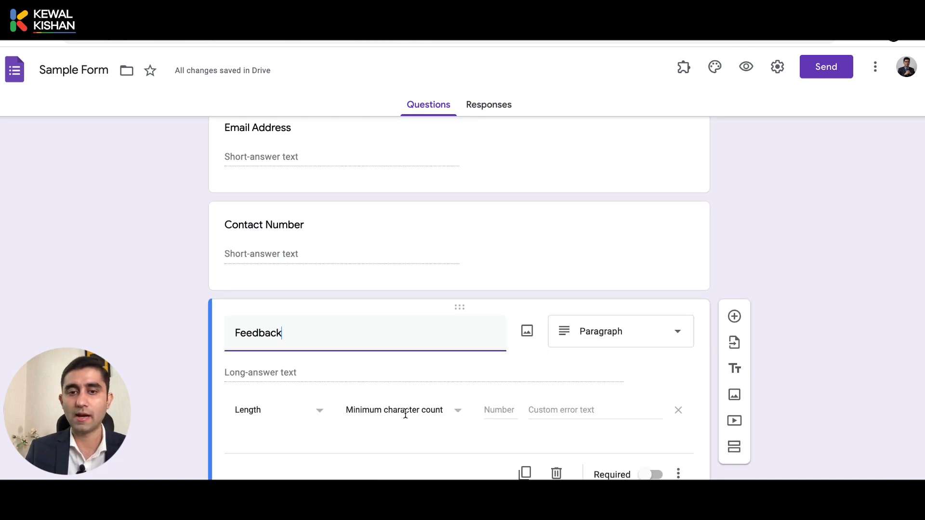
{"action": "left_click", "coordinate": [496, 410]}
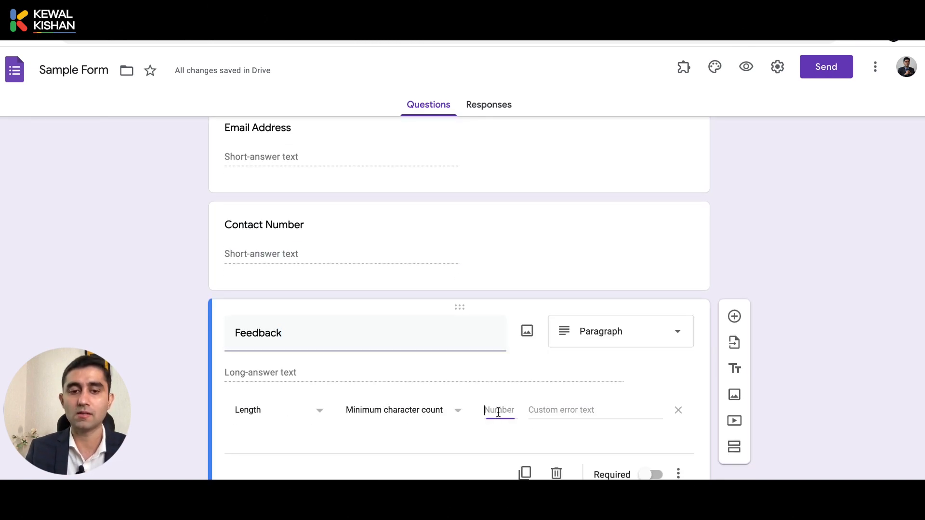
{"action": "type", "text": "10"}
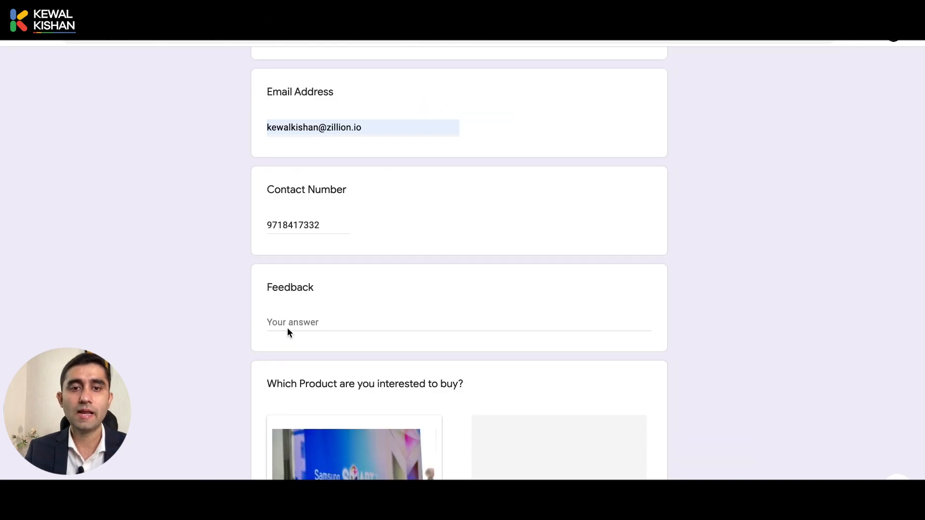
{"action": "left_click", "coordinate": [287, 328]}
{"action": "key", "text": "Tab"}
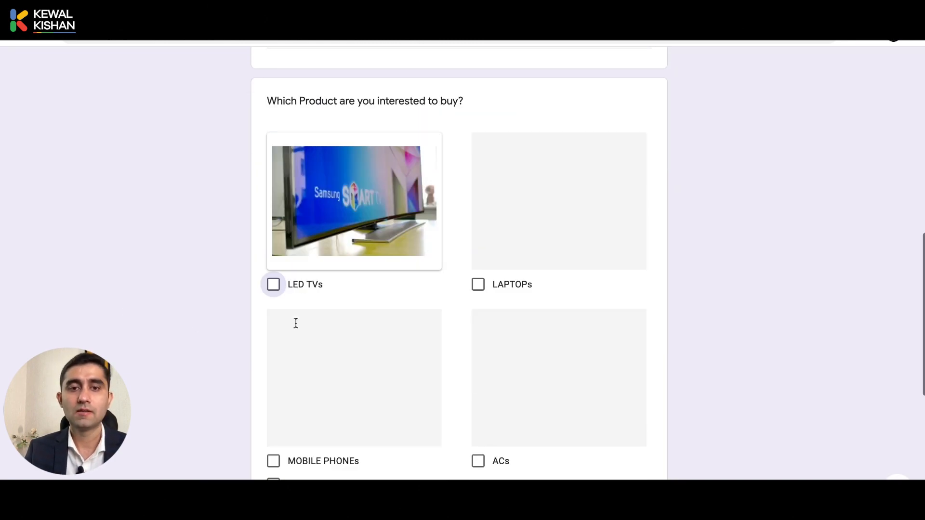
Type the too-short answer 'DSD' in Feedback to see the length error
{"action": "scroll", "coordinate": [296, 328], "scroll_direction": "up", "scroll_amount": 4}
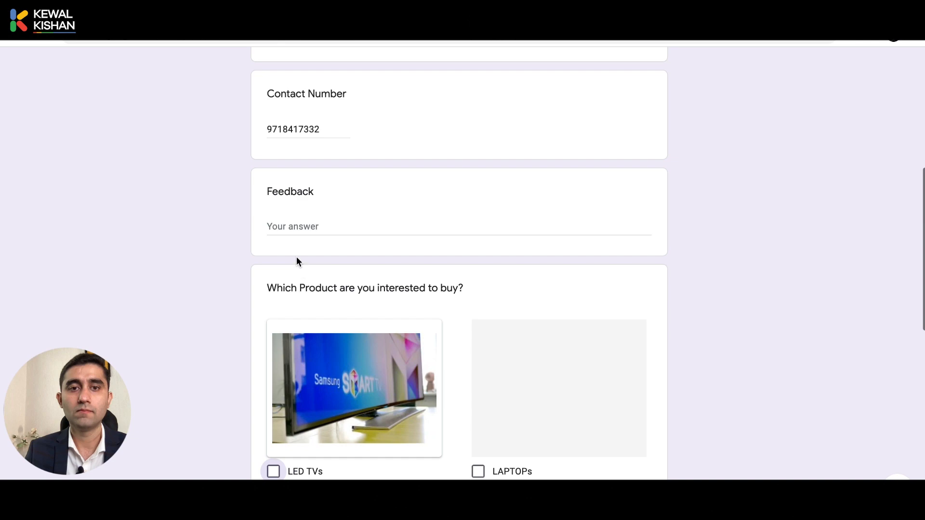
{"action": "left_click", "coordinate": [292, 223]}
{"action": "type", "text": "DSD"}
{"action": "left_click", "coordinate": [176, 213]}
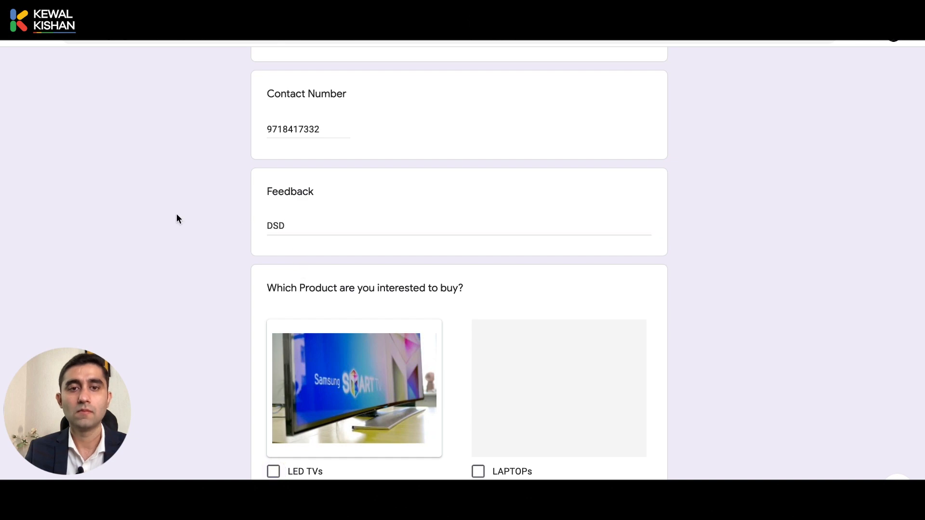
{"action": "scroll", "coordinate": [140, 124], "scroll_direction": "up", "scroll_amount": 7}
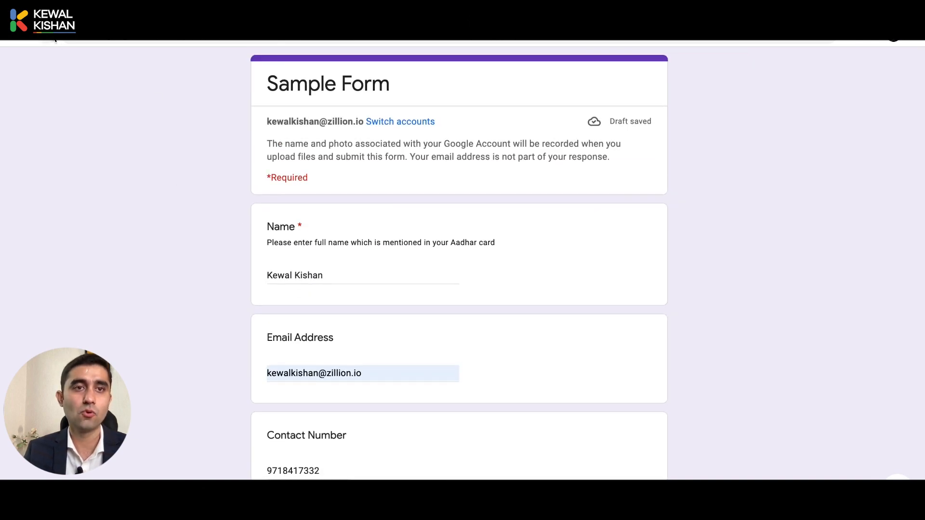
{"action": "scroll", "coordinate": [275, 243], "scroll_direction": "down", "scroll_amount": 5}
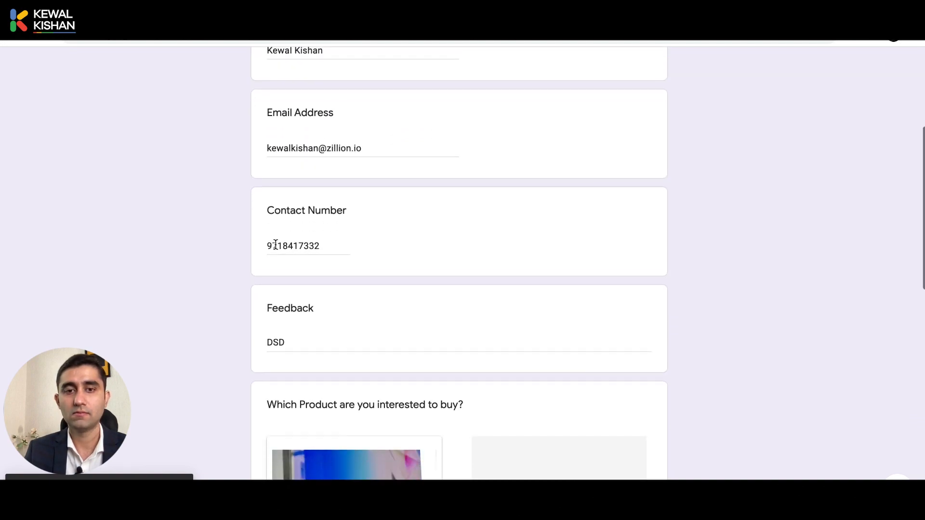
{"action": "left_click", "coordinate": [293, 341]}
{"action": "type", "text": "DSD"}
{"action": "scroll", "coordinate": [294, 340], "scroll_direction": "down", "scroll_amount": 6}
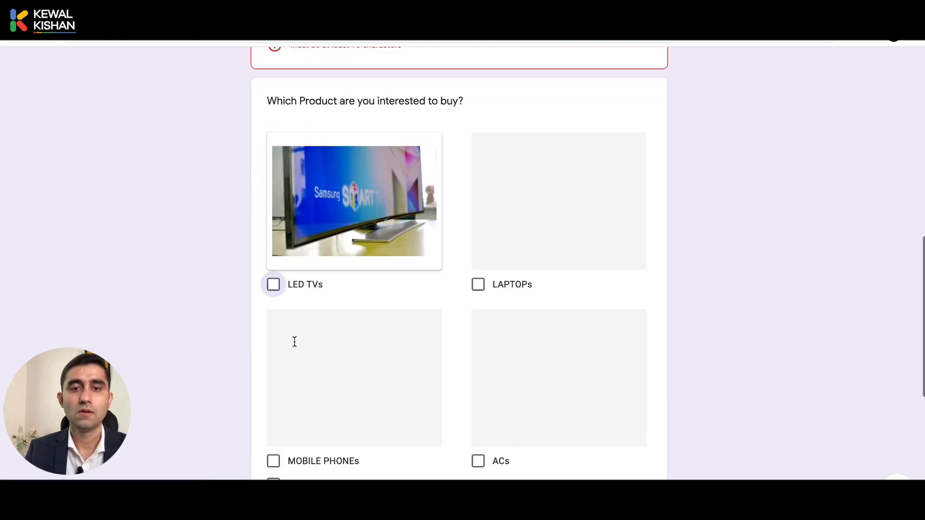
{"action": "scroll", "coordinate": [323, 326], "scroll_direction": "up", "scroll_amount": 3}
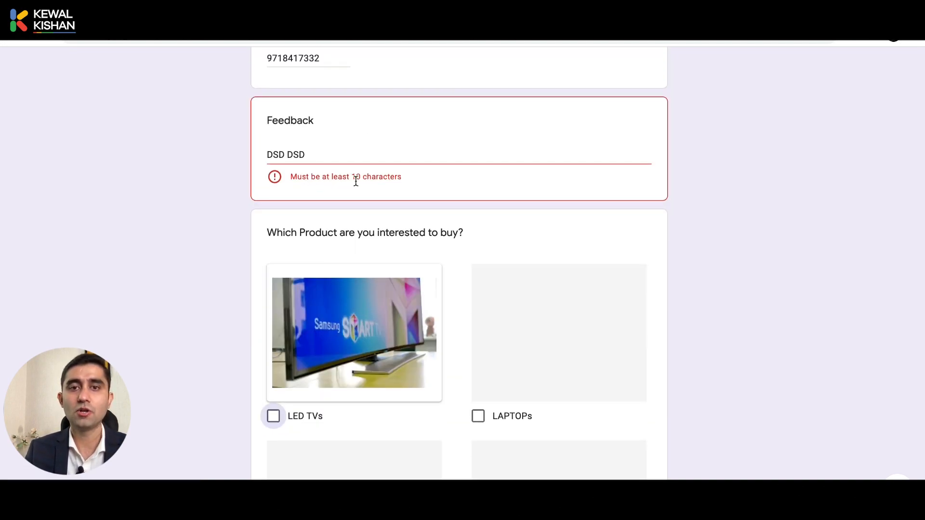
Replace the Feedback answer with 'GREAT SERVICE. THANK YOU.', fixing a typo along the way
{"action": "left_click", "coordinate": [372, 150]}
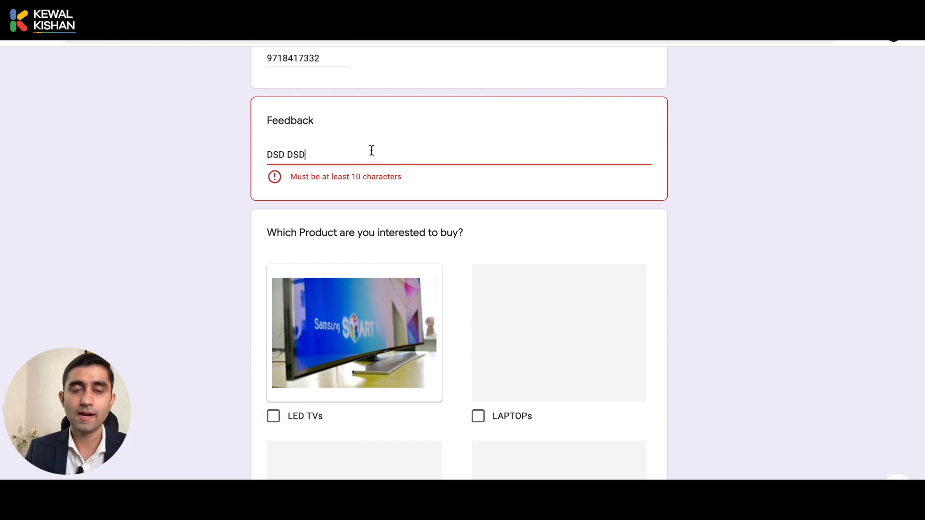
{"action": "key", "text": "ctrl+a"}
{"action": "type", "text": "GREAT"}
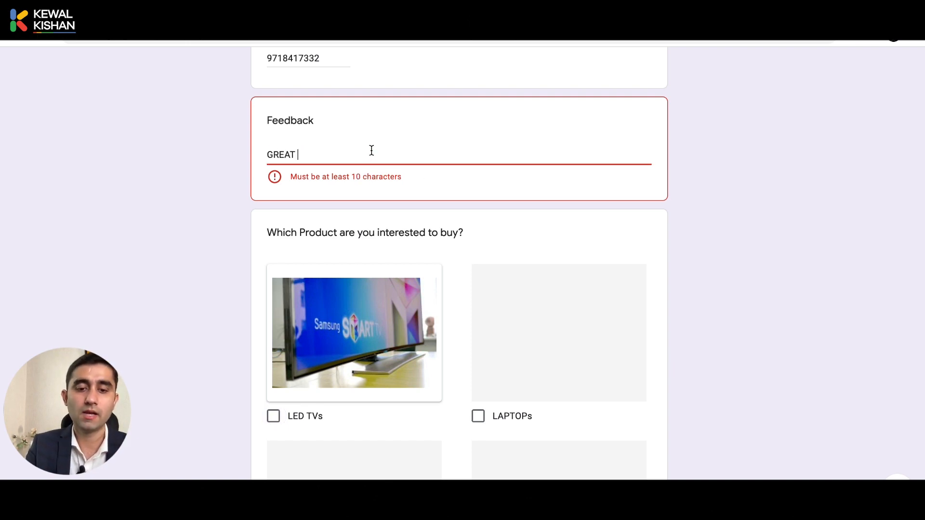
{"action": "type", "text": " SERVICE. "}
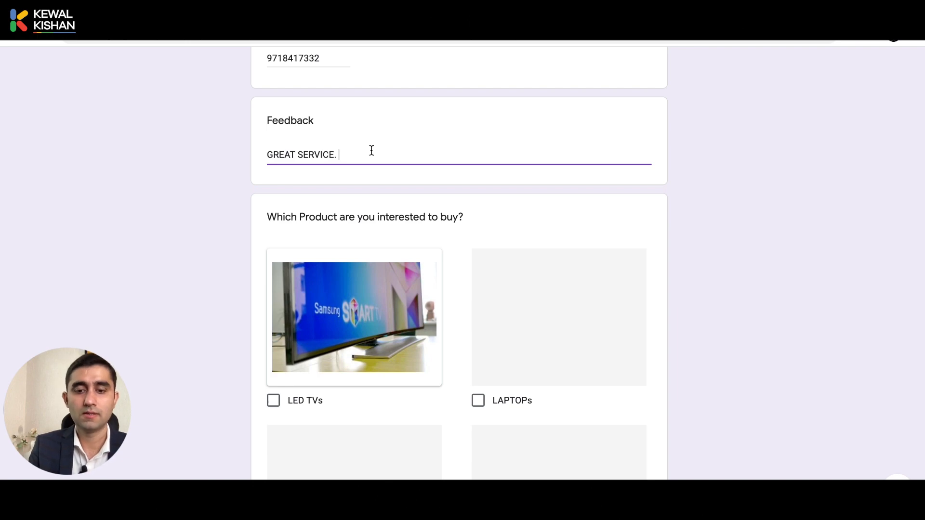
{"action": "type", "text": "THAN "}
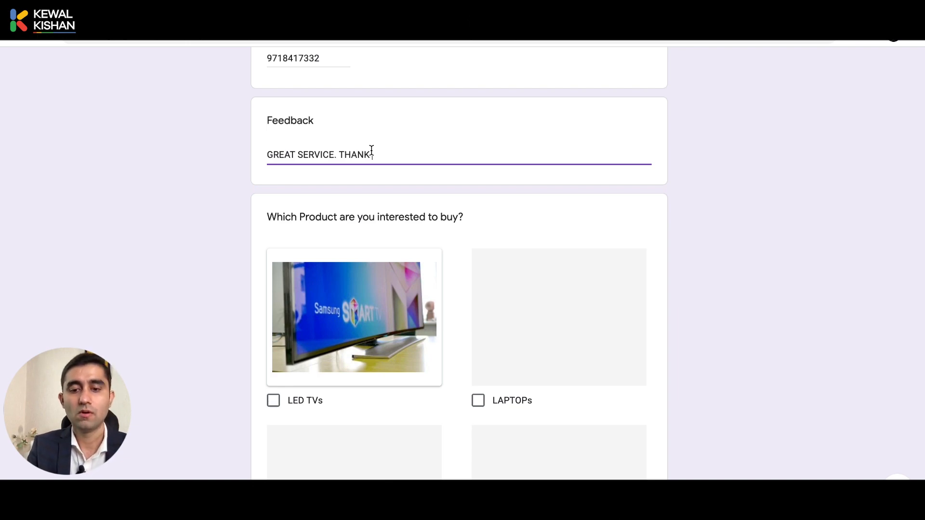
{"action": "type", "text": " YOIU."}
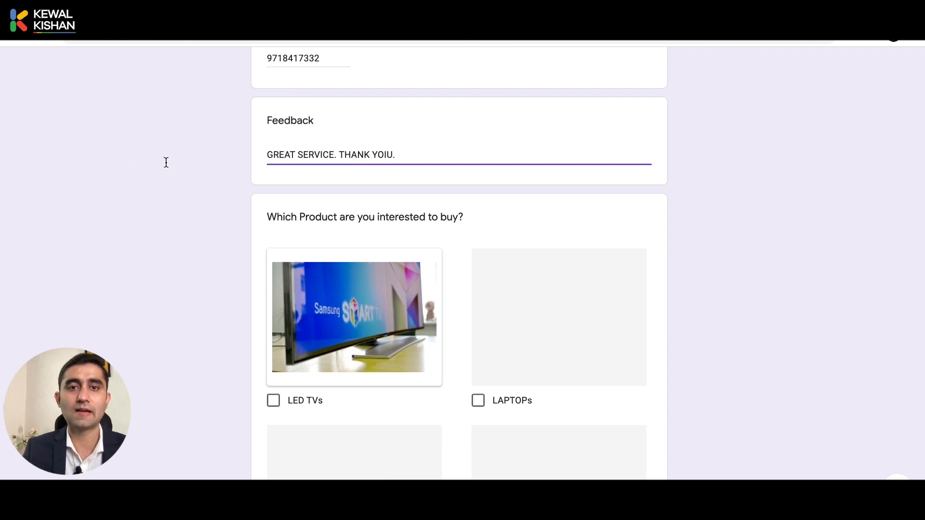
{"action": "left_click", "coordinate": [130, 174]}
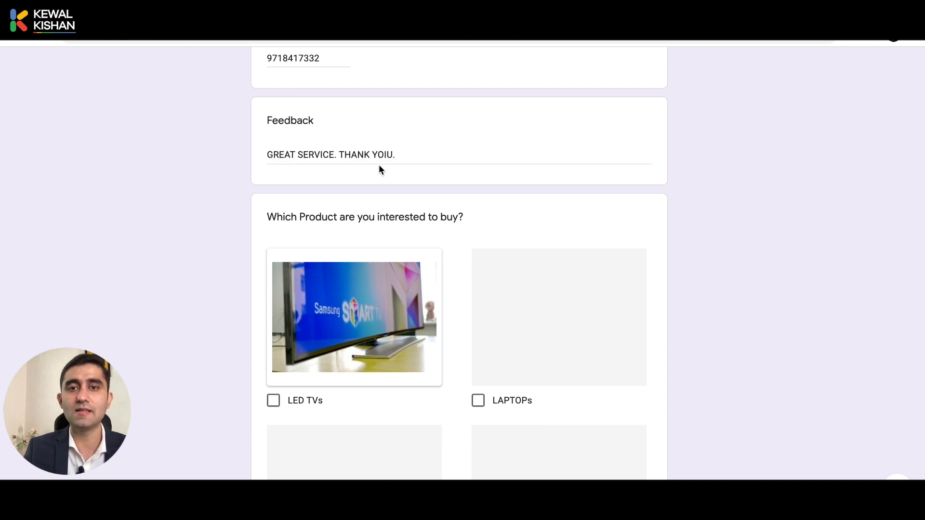
{"action": "left_click", "coordinate": [386, 155]}
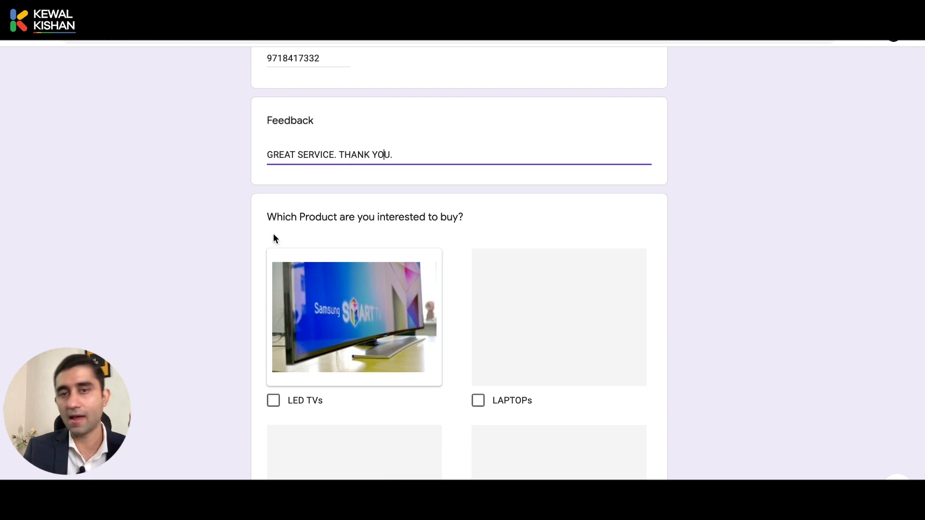
{"action": "left_click", "coordinate": [196, 271]}
{"action": "scroll", "coordinate": [194, 272], "scroll_direction": "down", "scroll_amount": 3}
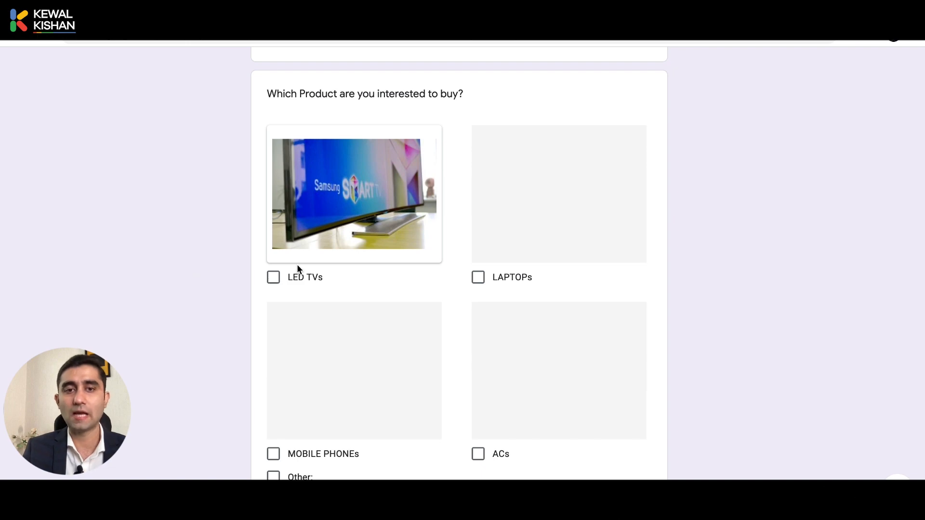
Tick only LED TVs and scroll down to the product validation error
{"action": "left_click", "coordinate": [277, 290]}
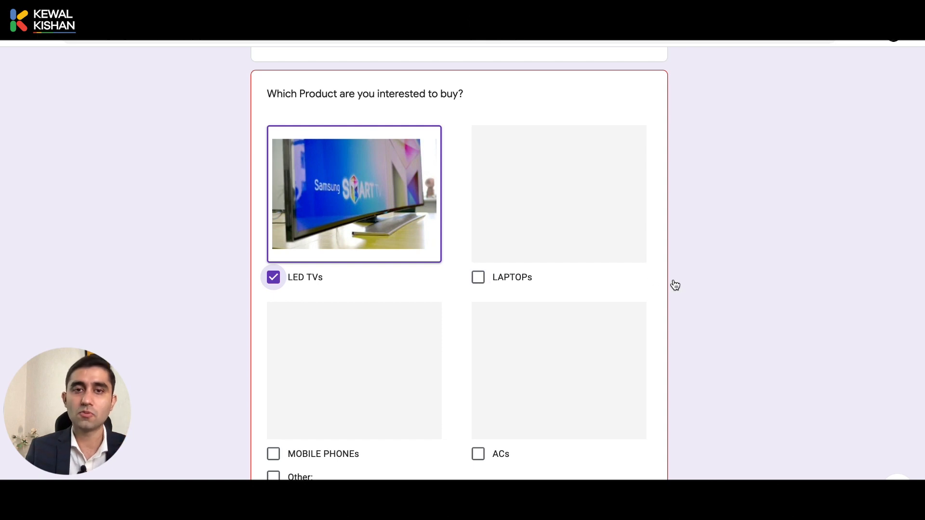
{"action": "scroll", "coordinate": [674, 280], "scroll_direction": "down", "scroll_amount": 2}
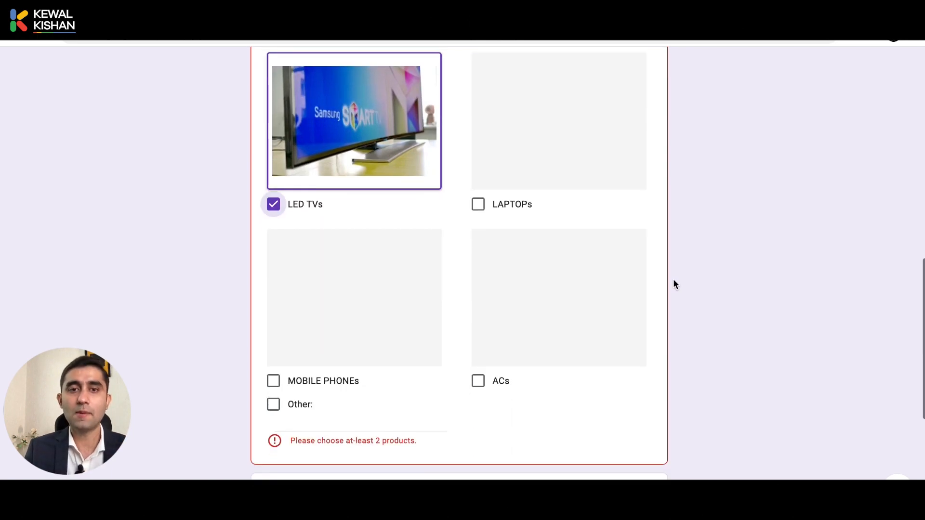
{"action": "scroll", "coordinate": [579, 345], "scroll_direction": "down", "scroll_amount": 2}
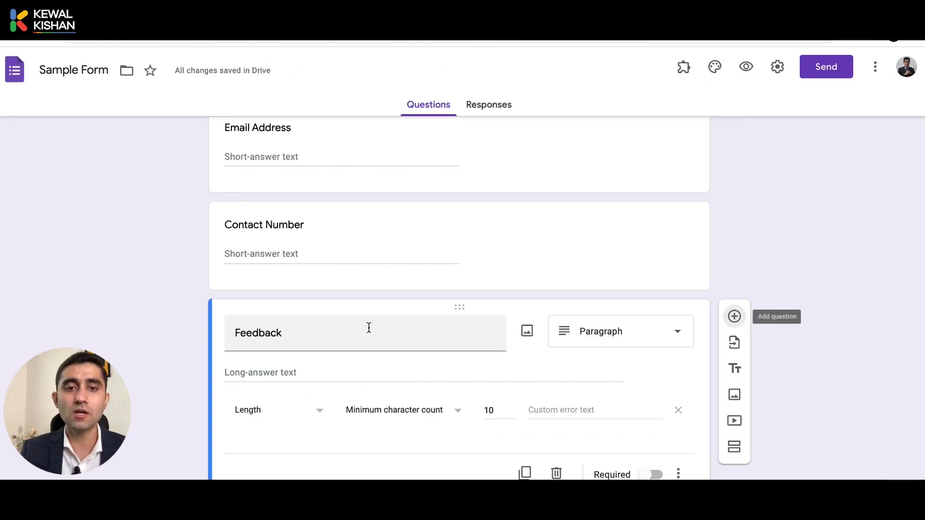
Review the checkbox question's 'Select at least 2' rule and its custom error 'Please choose at-least 2 products.'
{"action": "scroll", "coordinate": [370, 329], "scroll_direction": "down", "scroll_amount": 5}
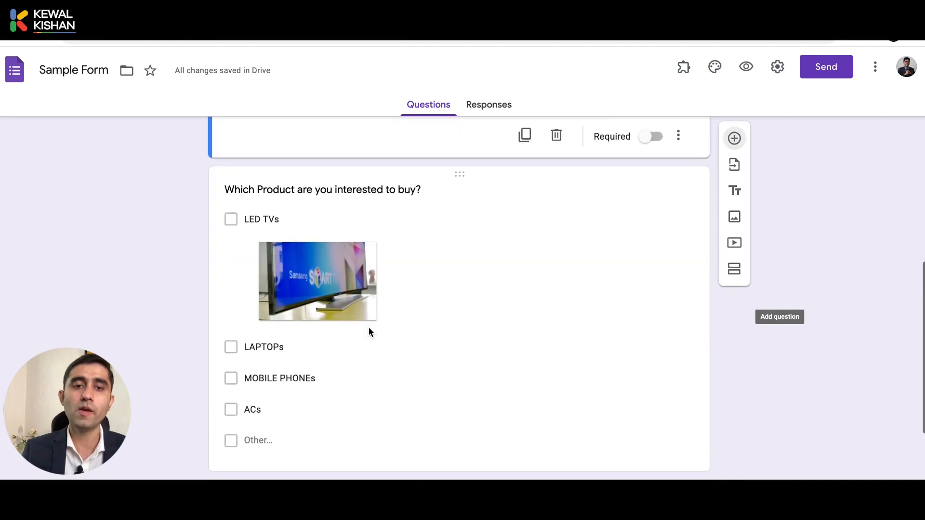
{"action": "left_click", "coordinate": [412, 317]}
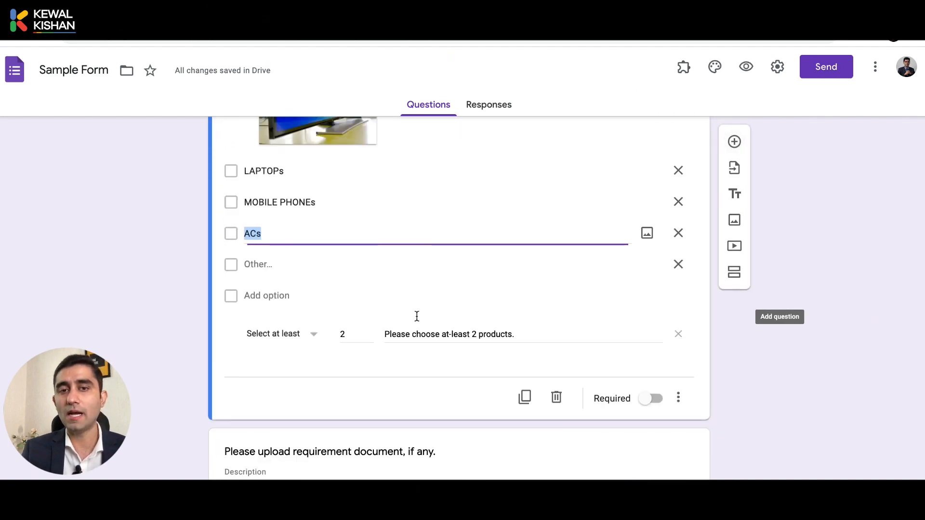
{"action": "left_click", "coordinate": [676, 396]}
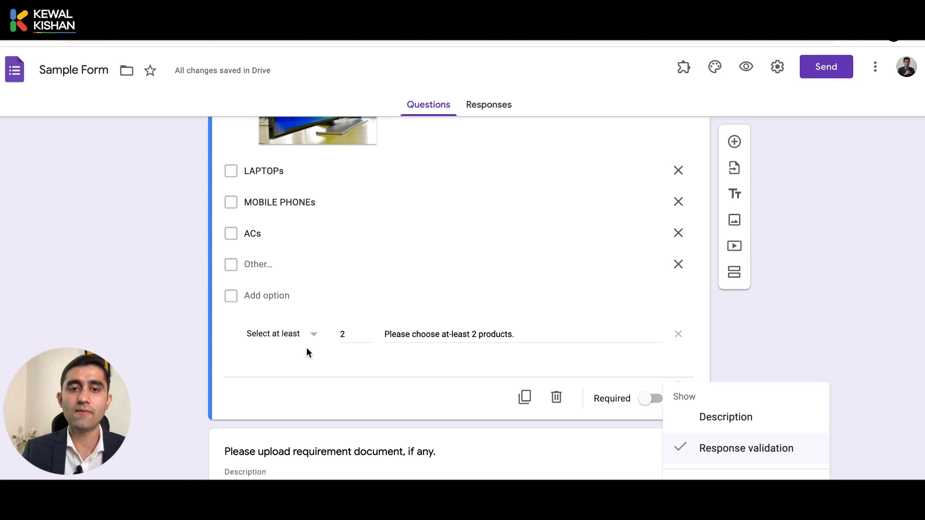
{"action": "left_click", "coordinate": [287, 343]}
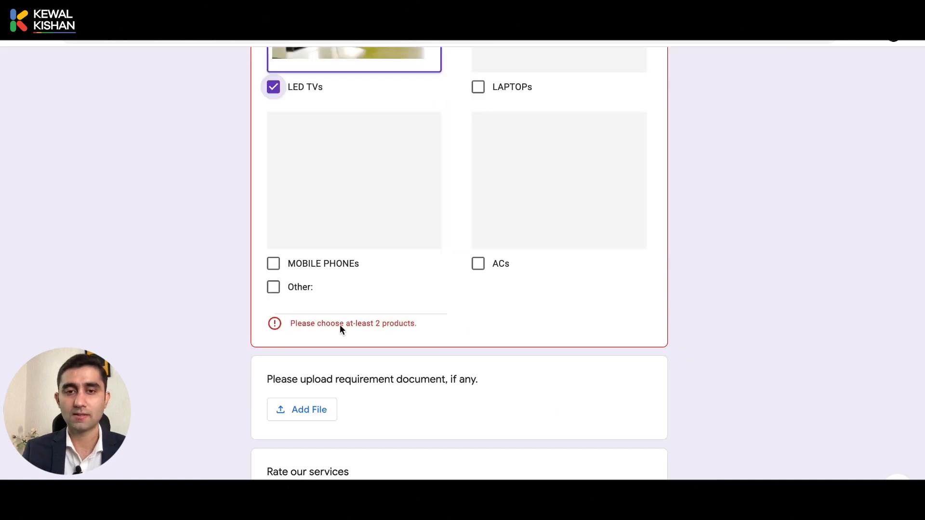
{"action": "triple_click", "coordinate": [325, 323]}
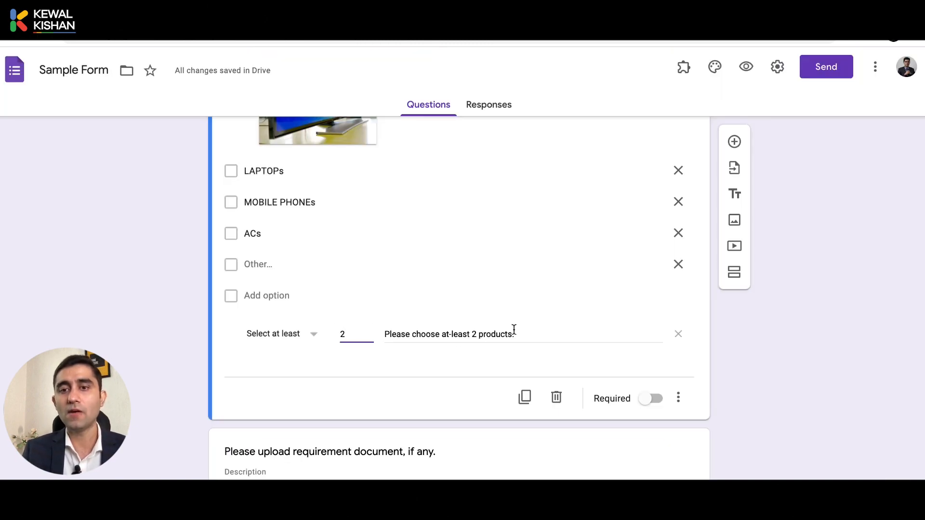
{"action": "left_click", "coordinate": [515, 330]}
{"action": "triple_click", "coordinate": [506, 333]}
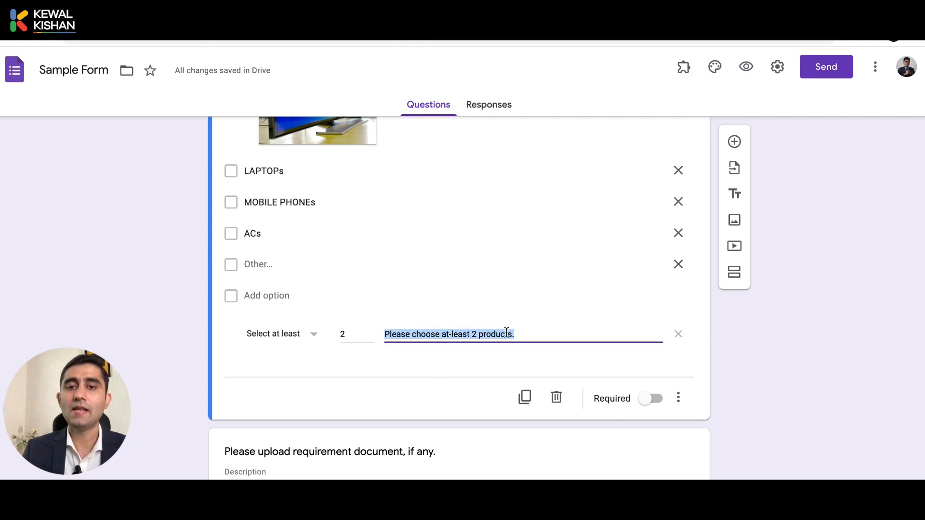
{"action": "left_click", "coordinate": [345, 398]}
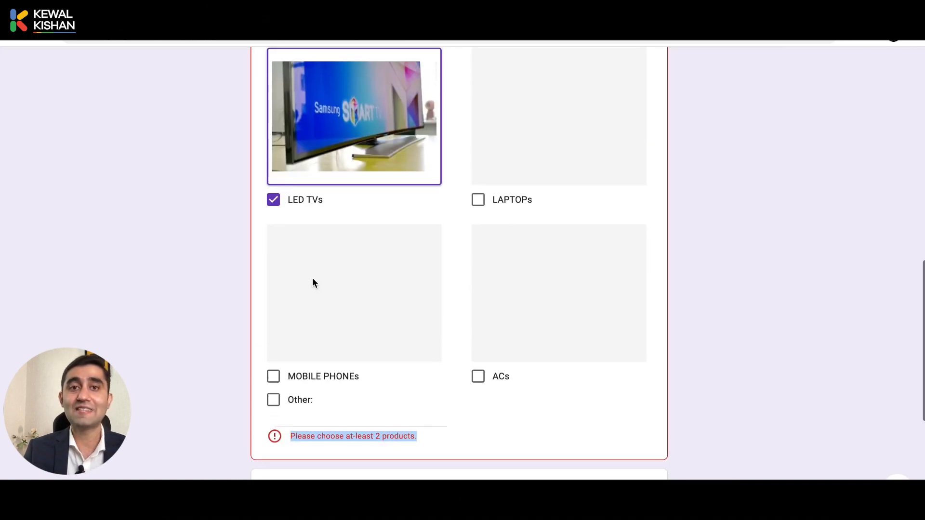
{"action": "scroll", "coordinate": [312, 277], "scroll_direction": "up", "scroll_amount": 1}
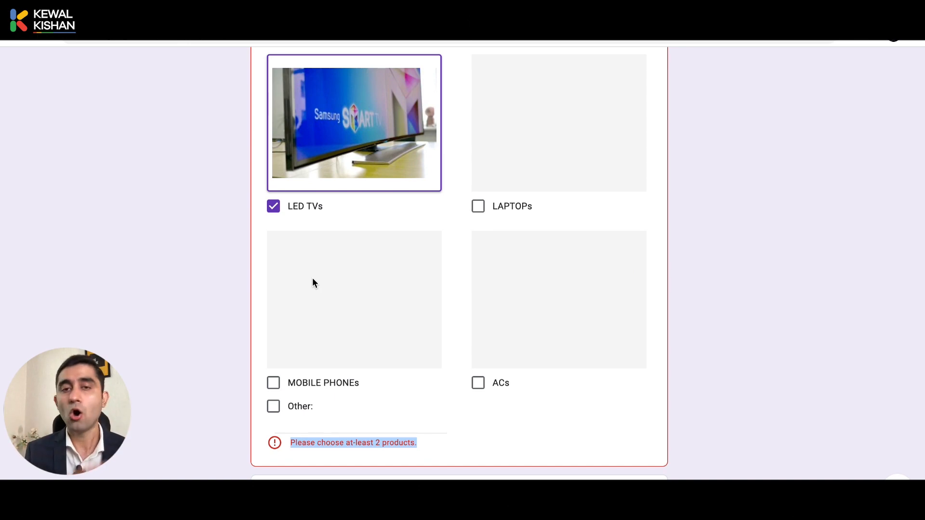
Tick LAPTOPs as a second product and scroll down to the upload and rating questions
{"action": "left_click", "coordinate": [468, 214]}
{"action": "scroll", "coordinate": [468, 217], "scroll_direction": "down", "scroll_amount": 4}
{"action": "scroll", "coordinate": [468, 219], "scroll_direction": "down", "scroll_amount": 1}
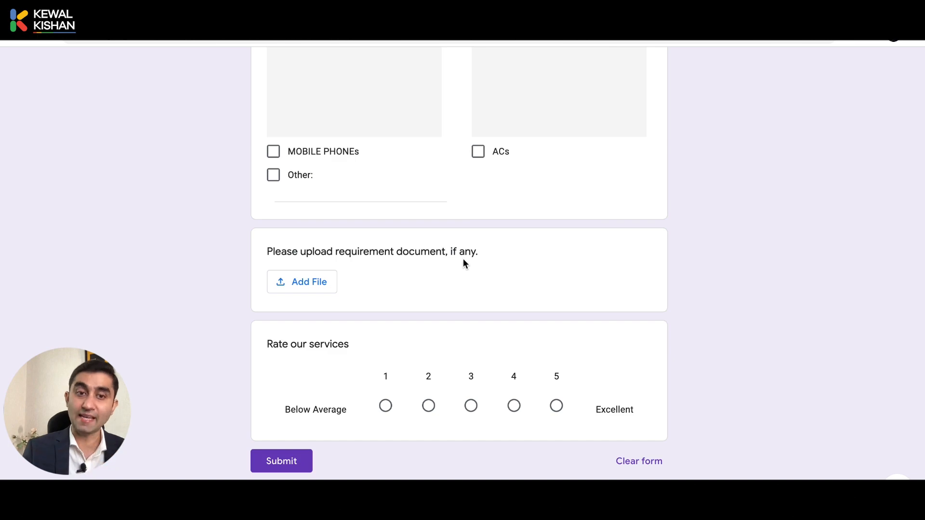
{"action": "scroll", "coordinate": [285, 285], "scroll_direction": "up", "scroll_amount": 20}
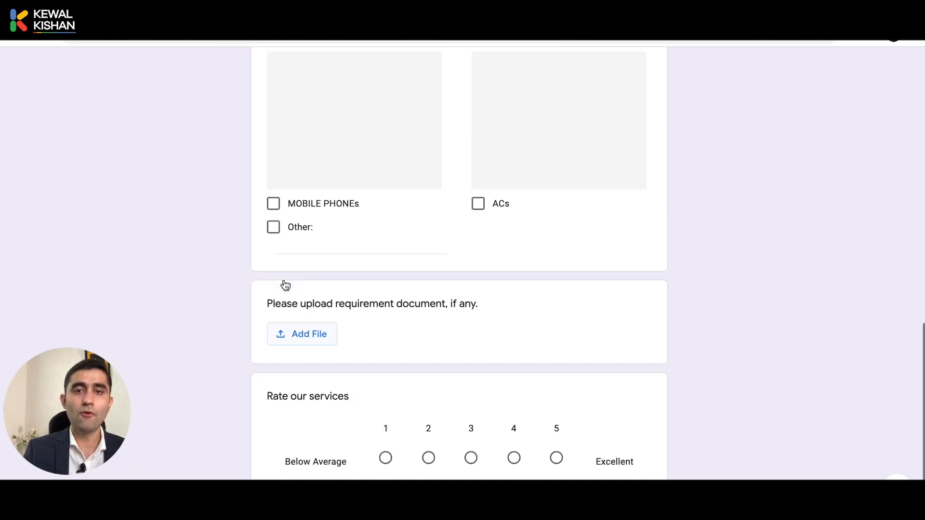
{"action": "scroll", "coordinate": [284, 281], "scroll_direction": "down", "scroll_amount": 18}
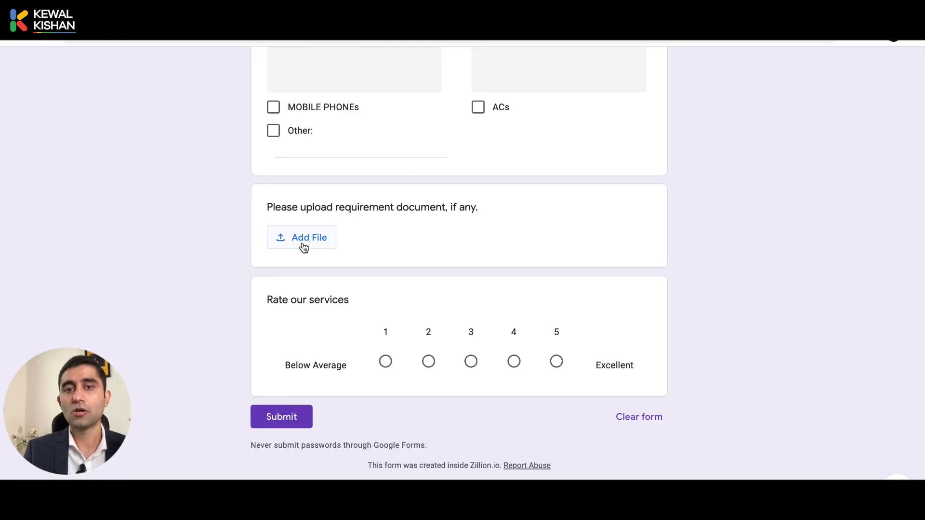
Open Add File on the requirement document question, glance at My Drive, then return to Upload
{"action": "left_click", "coordinate": [302, 242]}
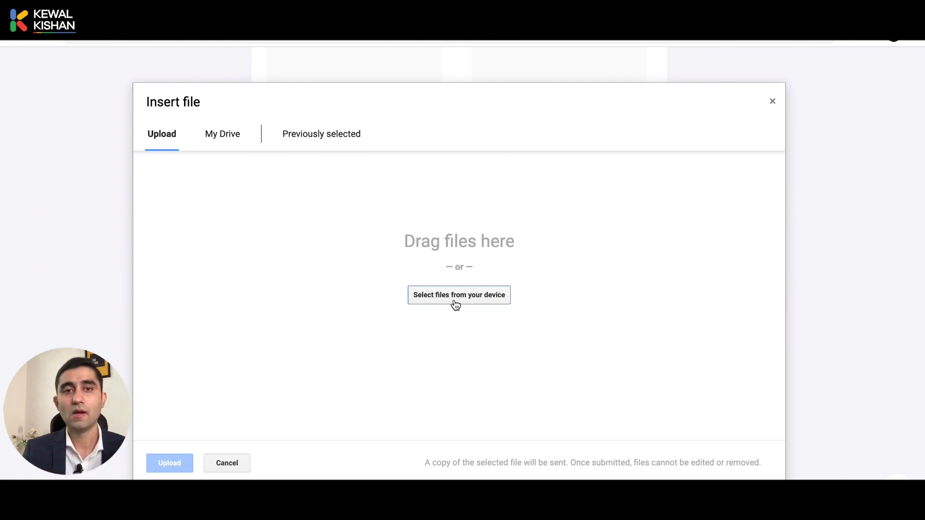
{"action": "left_click", "coordinate": [223, 145]}
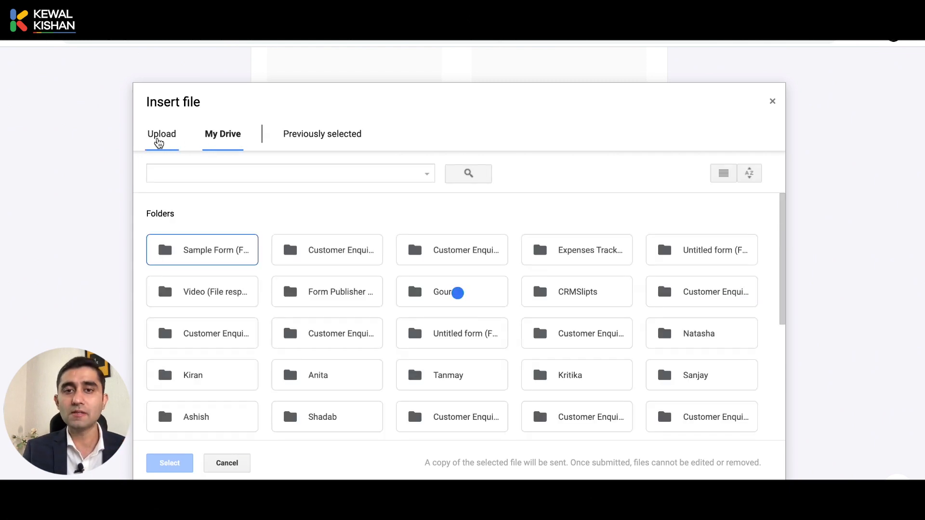
{"action": "left_click", "coordinate": [159, 142]}
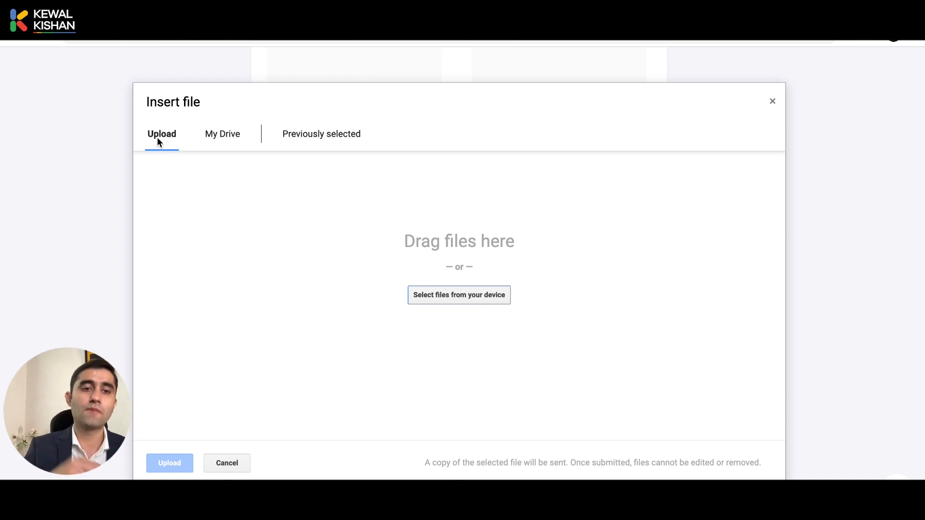
Pick Screenshot 2021-07-30 at 8.15.01 PM.png from the Desktop in the device file picker
{"action": "left_click", "coordinate": [433, 301]}
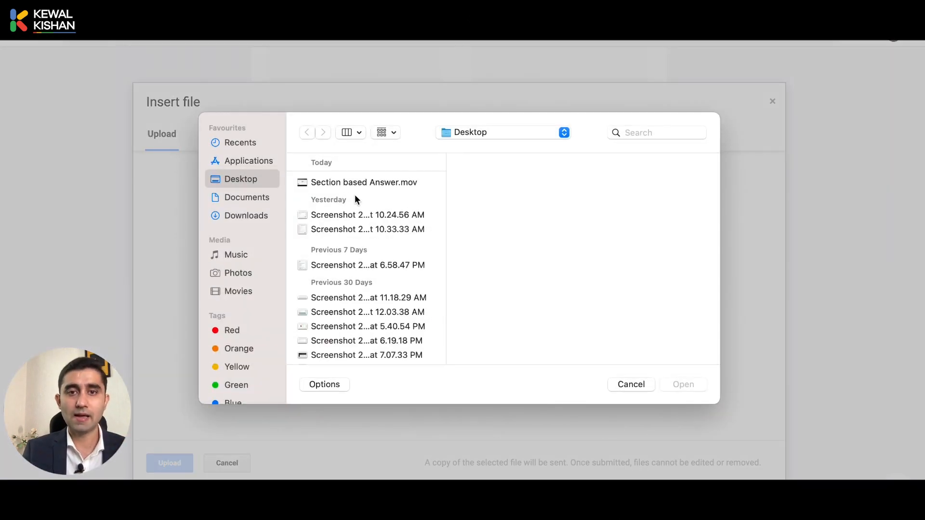
{"action": "left_click", "coordinate": [349, 217]}
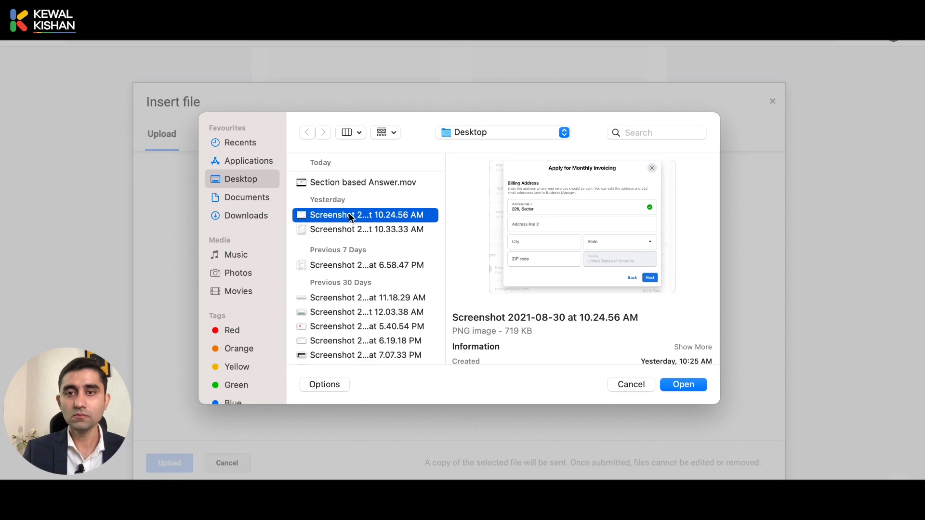
{"action": "left_click", "coordinate": [242, 216]}
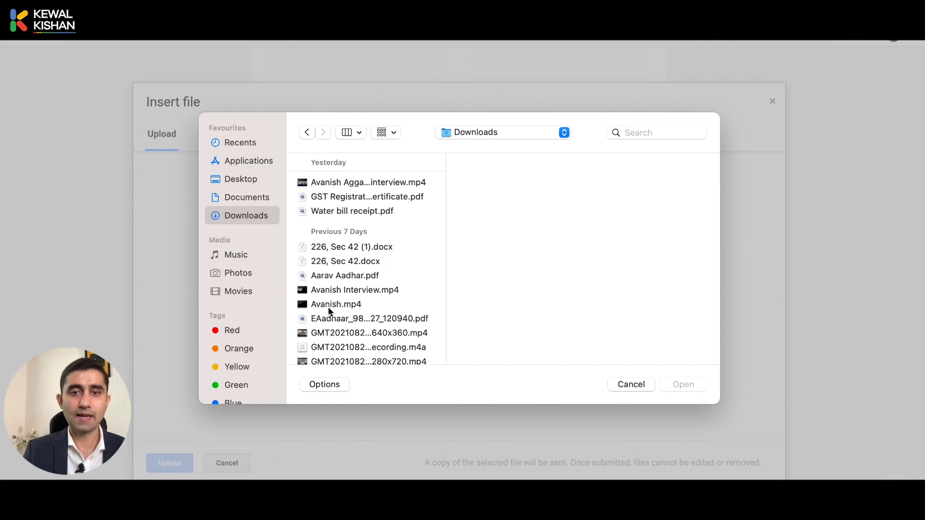
{"action": "left_click", "coordinate": [242, 178]}
{"action": "scroll", "coordinate": [393, 280], "scroll_direction": "down", "scroll_amount": 5}
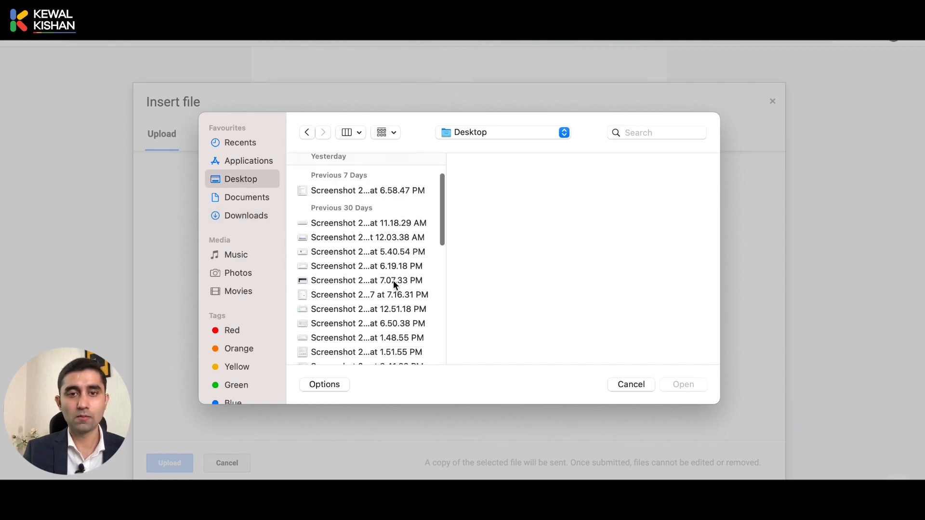
{"action": "scroll", "coordinate": [393, 280], "scroll_direction": "down", "scroll_amount": 5}
{"action": "left_click", "coordinate": [393, 276]}
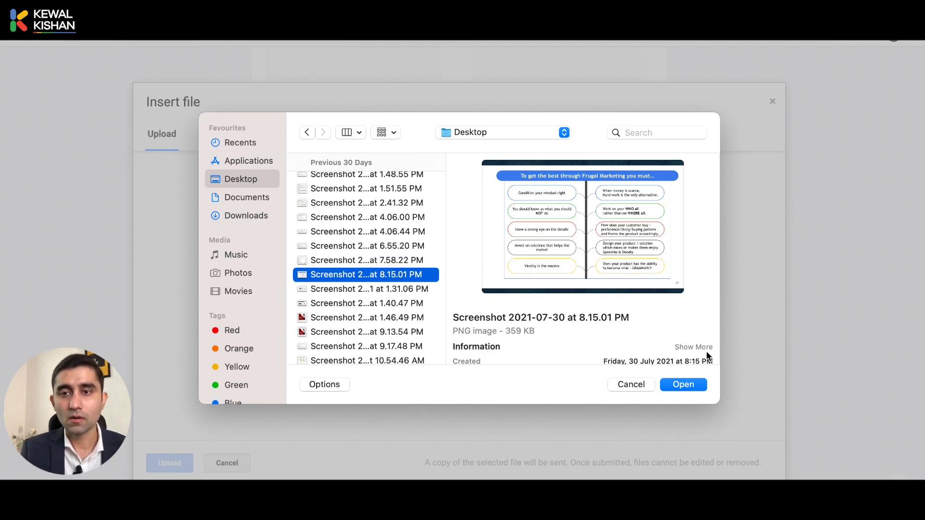
{"action": "left_click", "coordinate": [683, 384]}
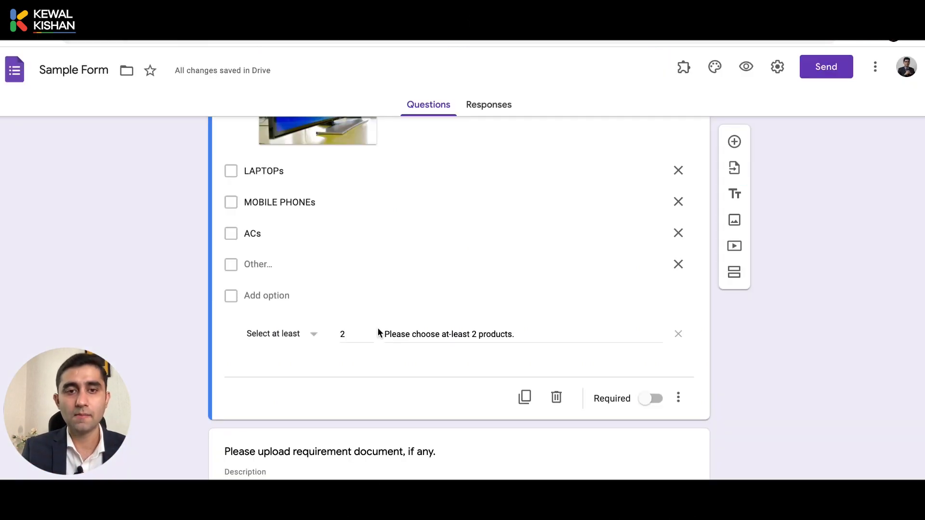
Upload the selected screenshot as the answer to the requirement document file-upload question
{"action": "scroll", "coordinate": [377, 331], "scroll_direction": "down", "scroll_amount": 4}
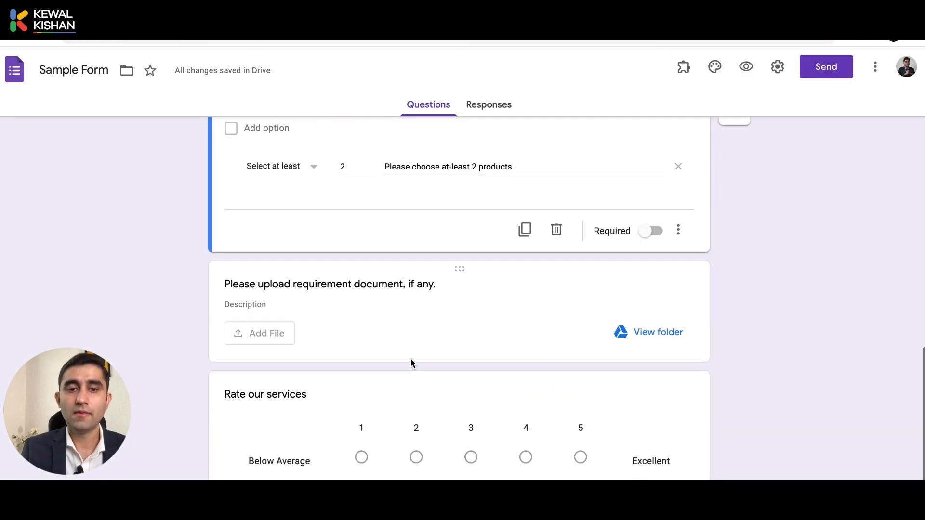
{"action": "left_click", "coordinate": [452, 328]}
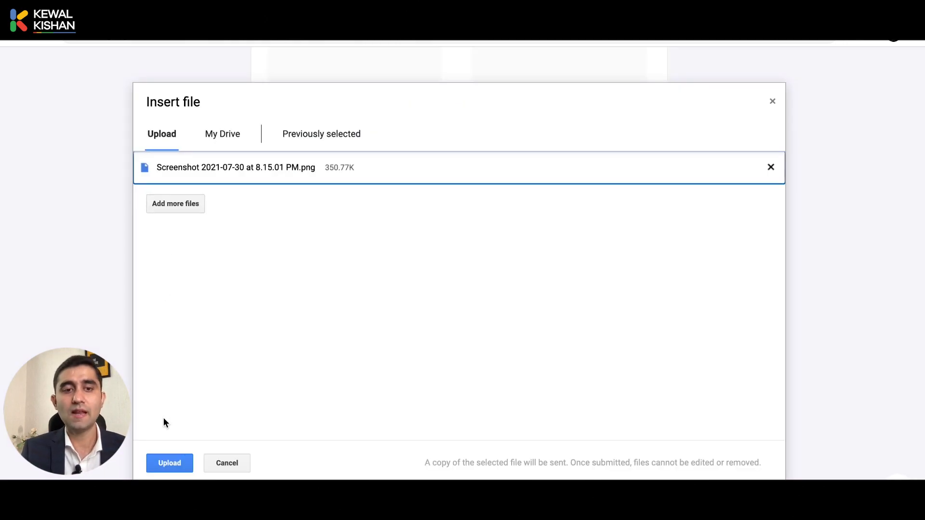
{"action": "left_click", "coordinate": [168, 462]}
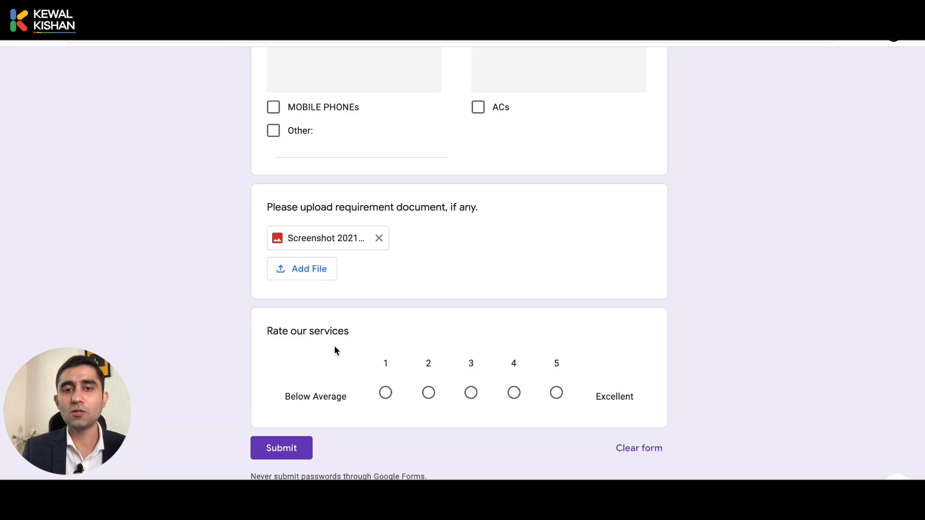
Rate the services 5 (Excellent) on the 1-to-5 scale in the preview
{"action": "left_click", "coordinate": [386, 393]}
{"action": "left_click", "coordinate": [428, 394]}
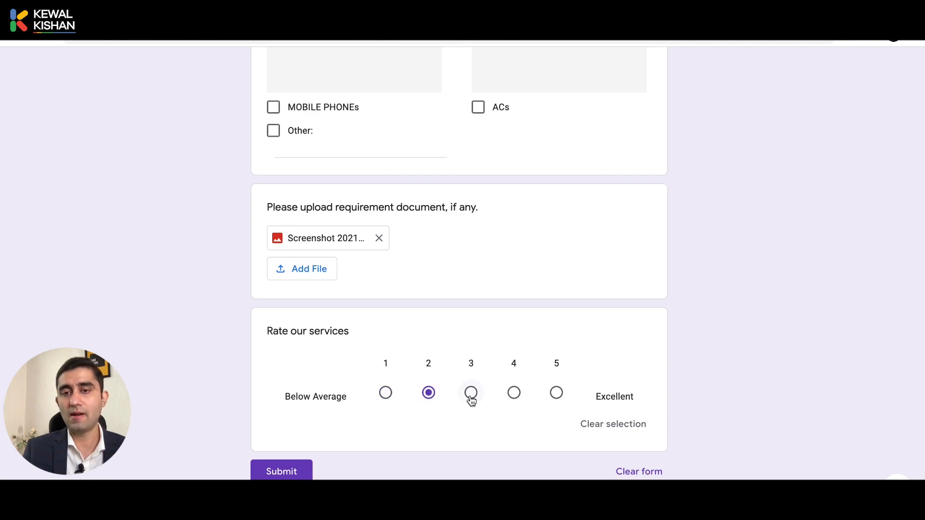
{"action": "left_click", "coordinate": [472, 396]}
{"action": "left_click", "coordinate": [514, 395]}
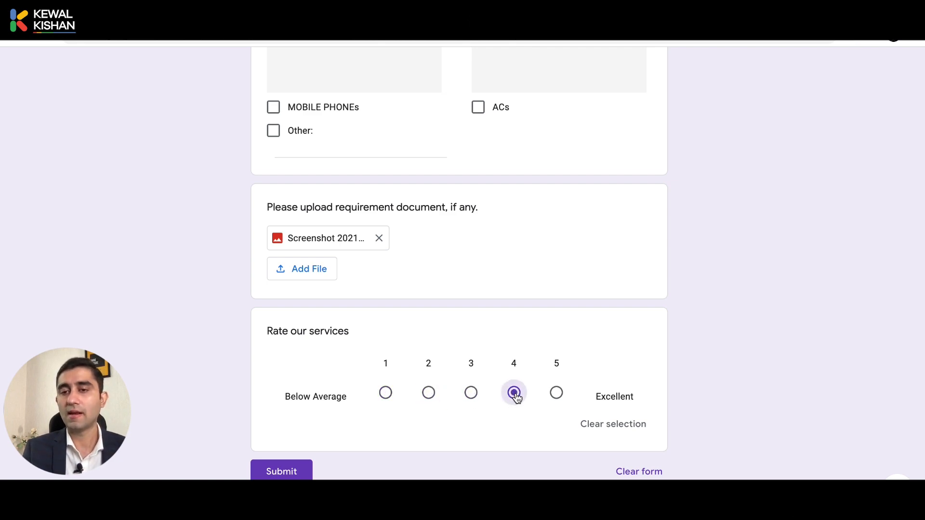
{"action": "left_click", "coordinate": [554, 396]}
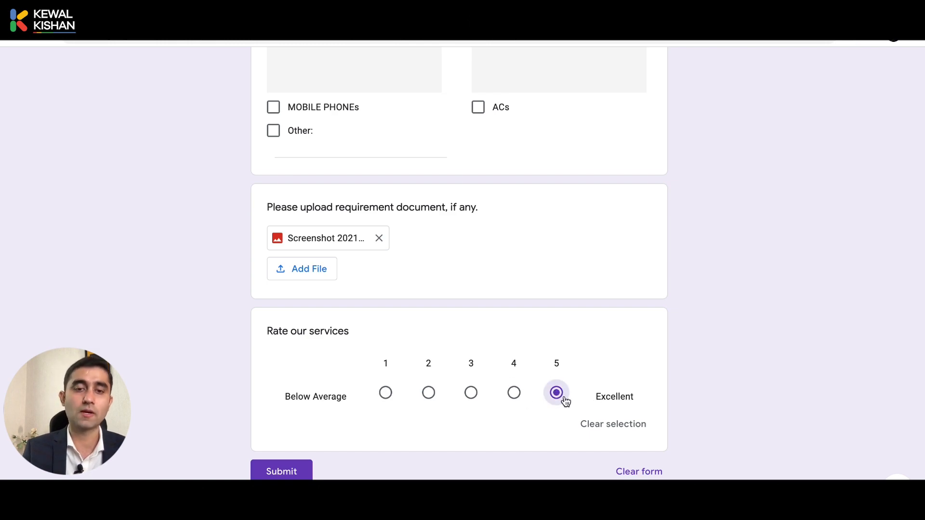
Go back to the editor and select the Rate our services linear scale question
{"action": "key", "text": "ctrl+shift+Tab"}
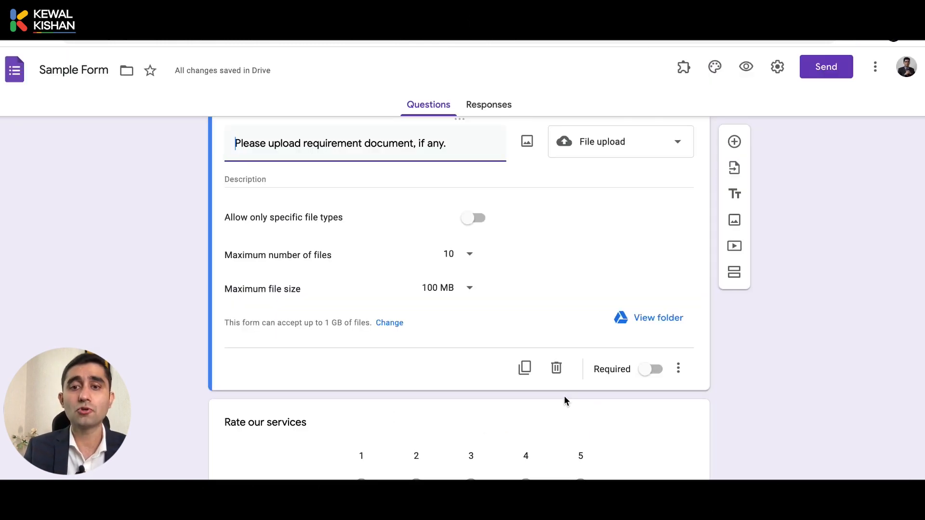
{"action": "scroll", "coordinate": [564, 397], "scroll_direction": "down", "scroll_amount": 1}
{"action": "left_click", "coordinate": [672, 396]}
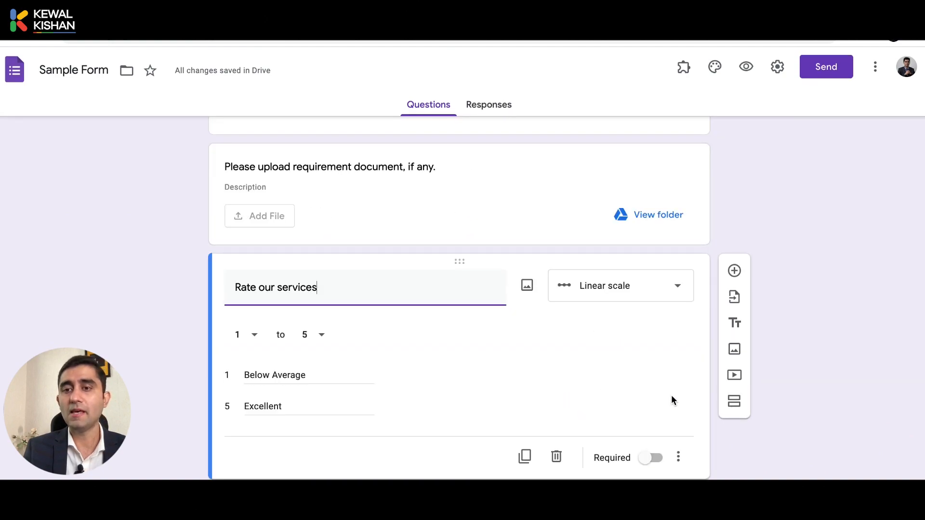
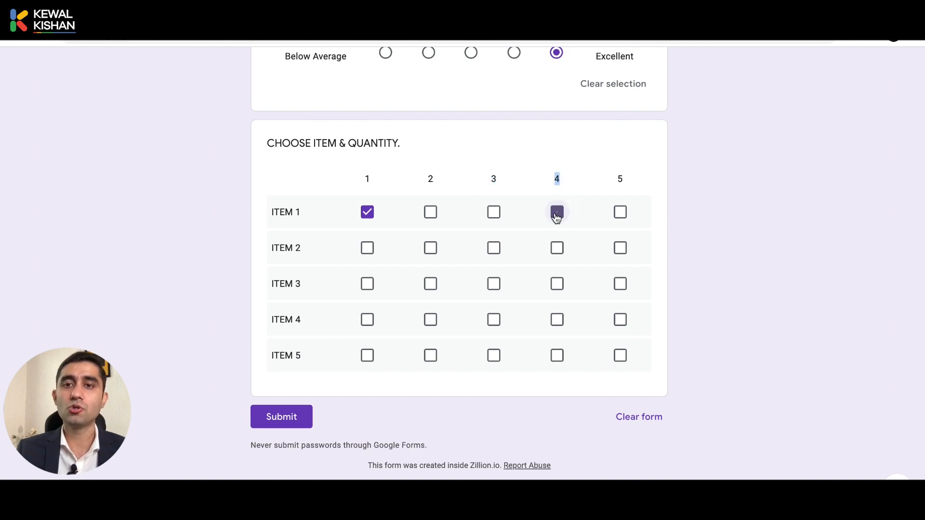
Tick extra quantities in the preview grid: more for ITEM 1, 3 and 4 for ITEM 2, 3 for ITEM 3
{"action": "left_click", "coordinate": [494, 213]}
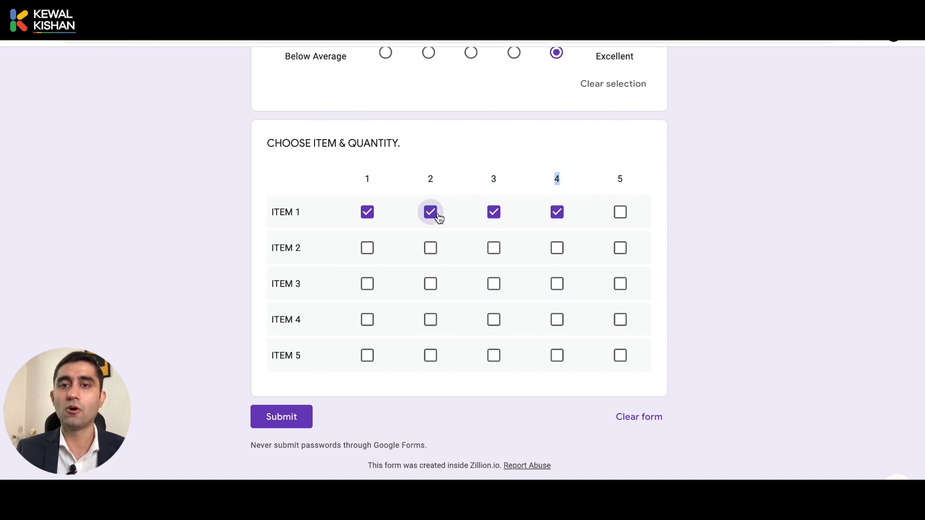
{"action": "left_click", "coordinate": [496, 249]}
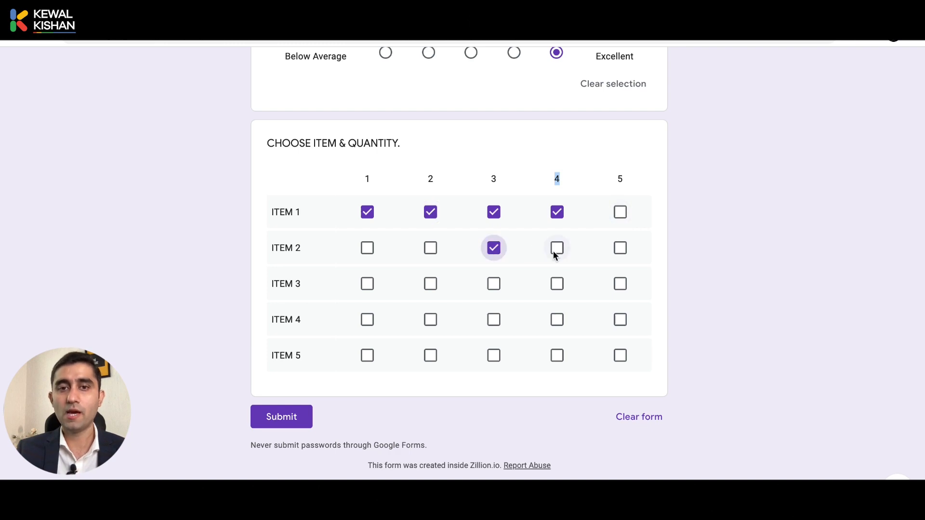
{"action": "left_click", "coordinate": [557, 251]}
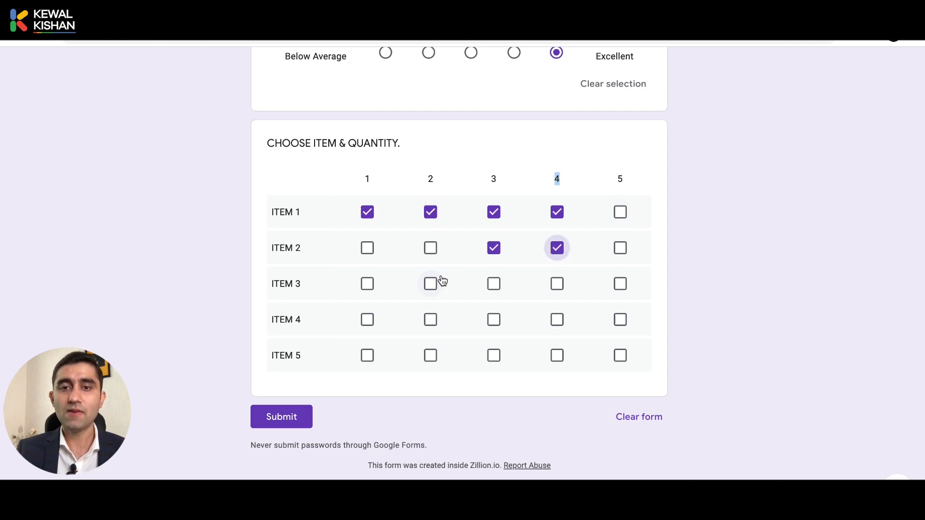
{"action": "left_click", "coordinate": [493, 289]}
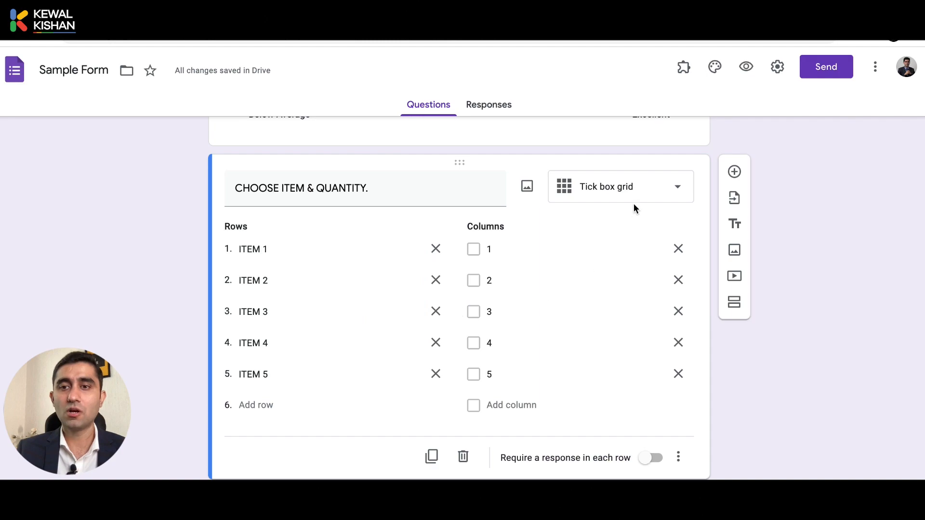
Change CHOOSE ITEM & QUANTITY from Tick box grid to Multiple-choice grid and preview the form
{"action": "left_click", "coordinate": [611, 194]}
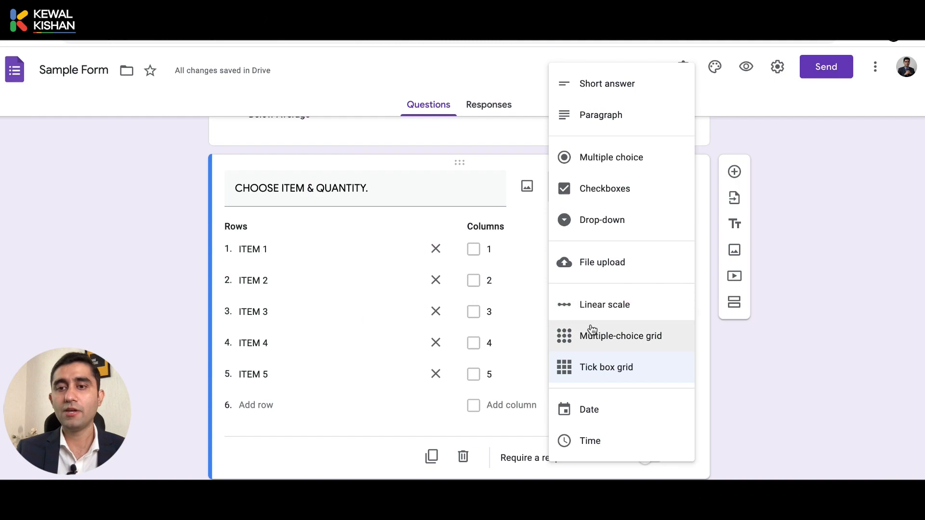
{"action": "left_click", "coordinate": [592, 332]}
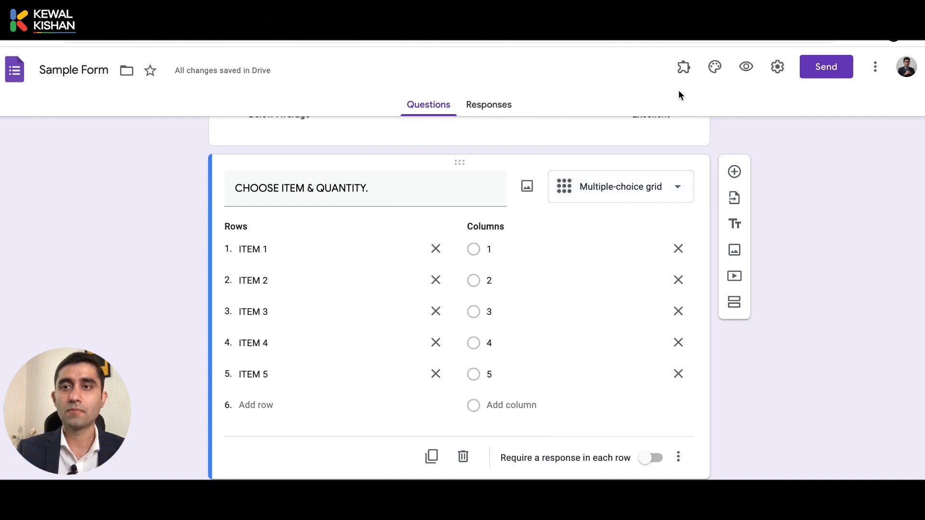
{"action": "left_click", "coordinate": [746, 67]}
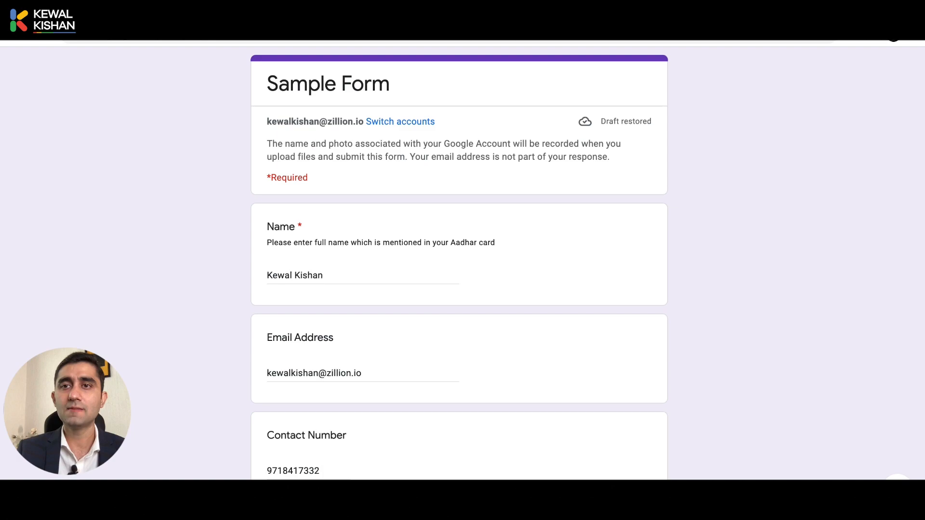
Pick a single quantity for ITEM 1 and quantity 4 for ITEM 2, then return to the editor
{"action": "scroll", "coordinate": [551, 243], "scroll_direction": "down", "scroll_amount": 20}
{"action": "scroll", "coordinate": [552, 246], "scroll_direction": "down", "scroll_amount": 4}
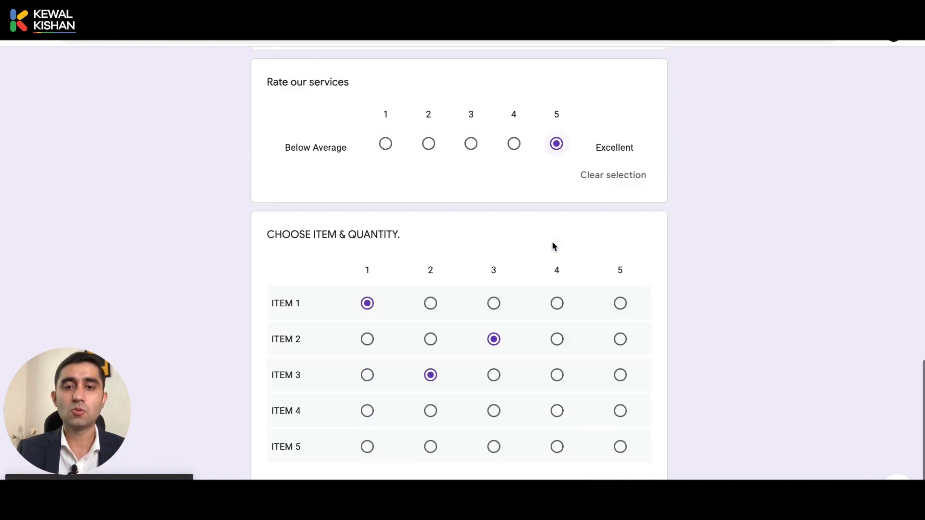
{"action": "left_click", "coordinate": [434, 257]}
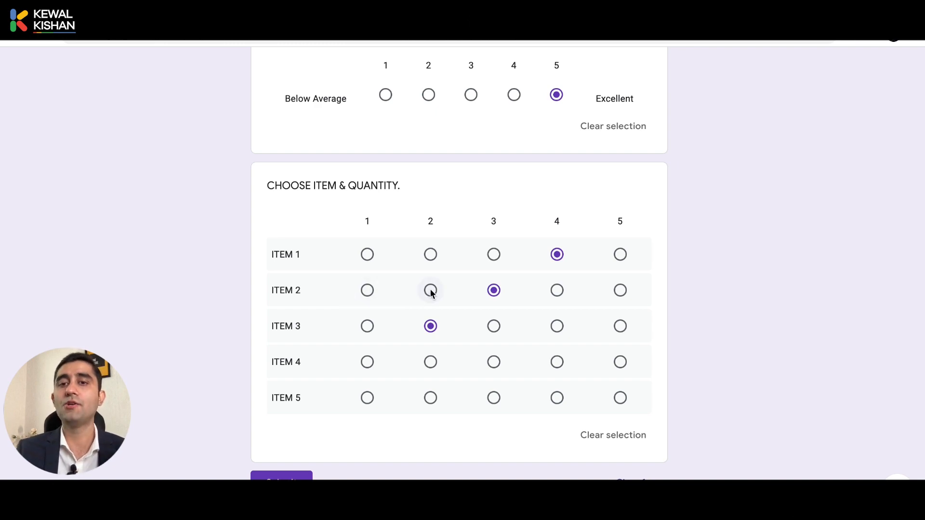
{"action": "left_click", "coordinate": [559, 292]}
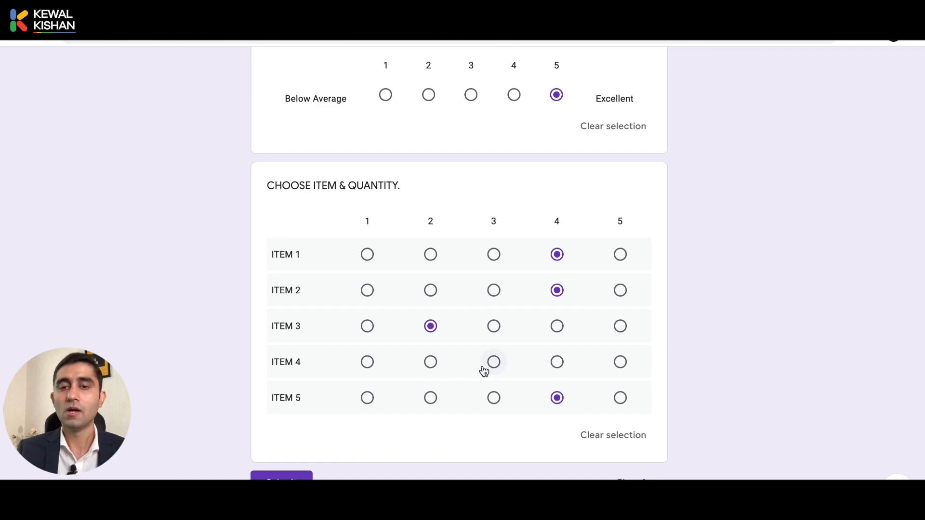
{"action": "scroll", "coordinate": [485, 371], "scroll_direction": "up", "scroll_amount": 1}
{"action": "scroll", "coordinate": [484, 371], "scroll_direction": "down", "scroll_amount": 2}
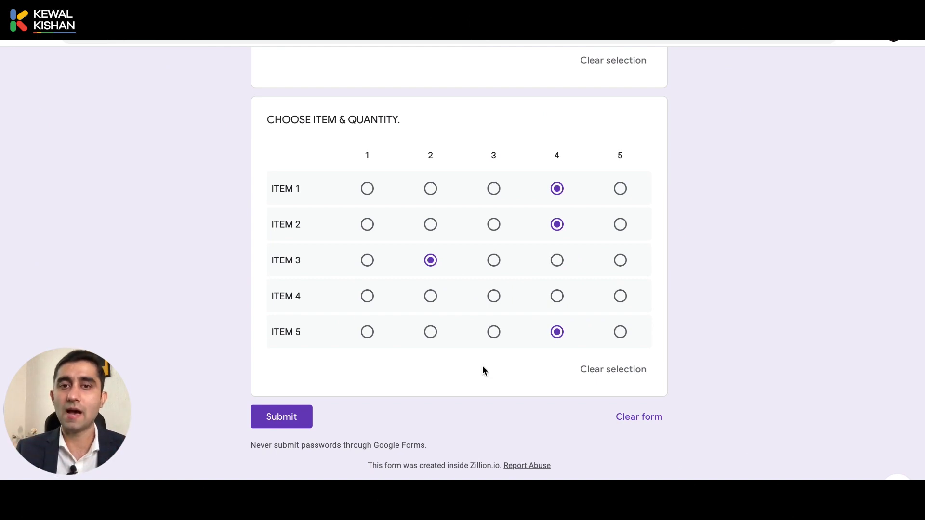
{"action": "key", "text": "ctrl+shift+Tab"}
{"action": "left_click", "coordinate": [629, 199]}
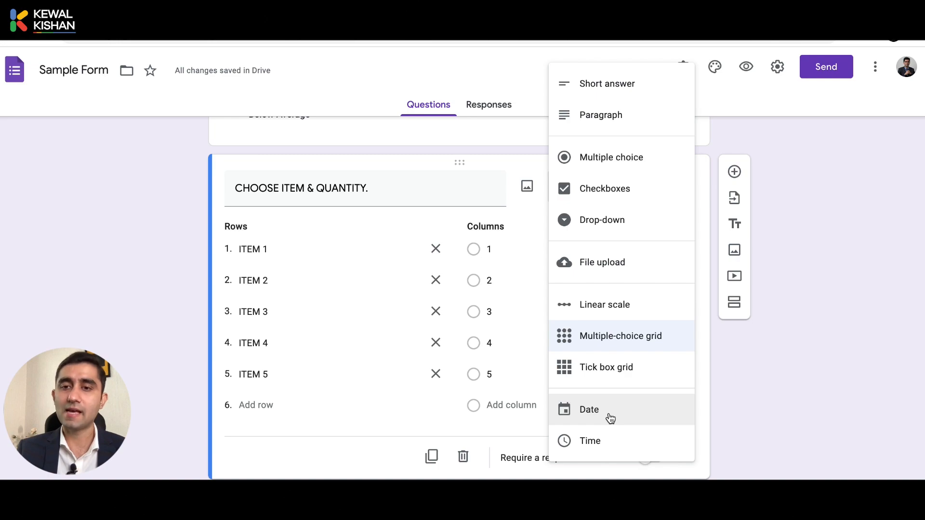
Add a Date question titled 'Please suggest a Date & Time for our meeting.' below the grid
{"action": "left_click", "coordinate": [740, 383]}
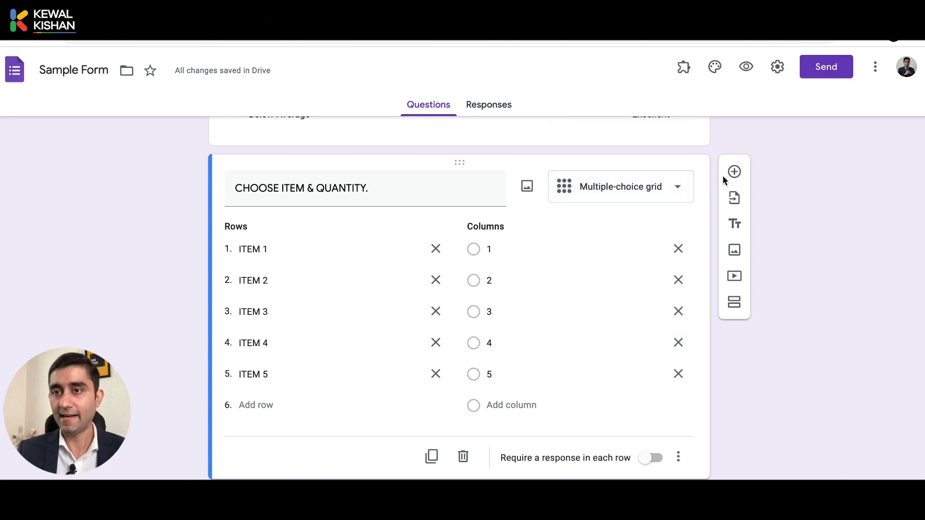
{"action": "left_click", "coordinate": [734, 173]}
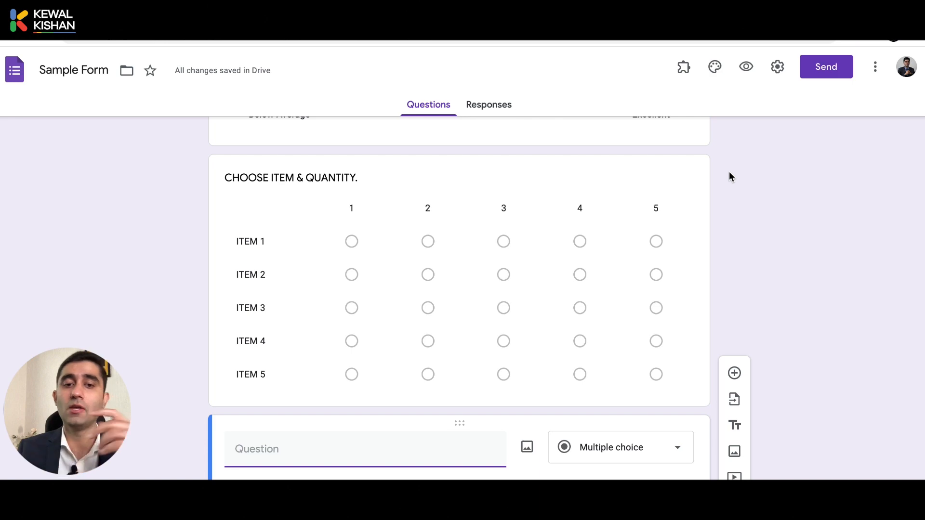
{"action": "scroll", "coordinate": [730, 174], "scroll_direction": "down", "scroll_amount": 2}
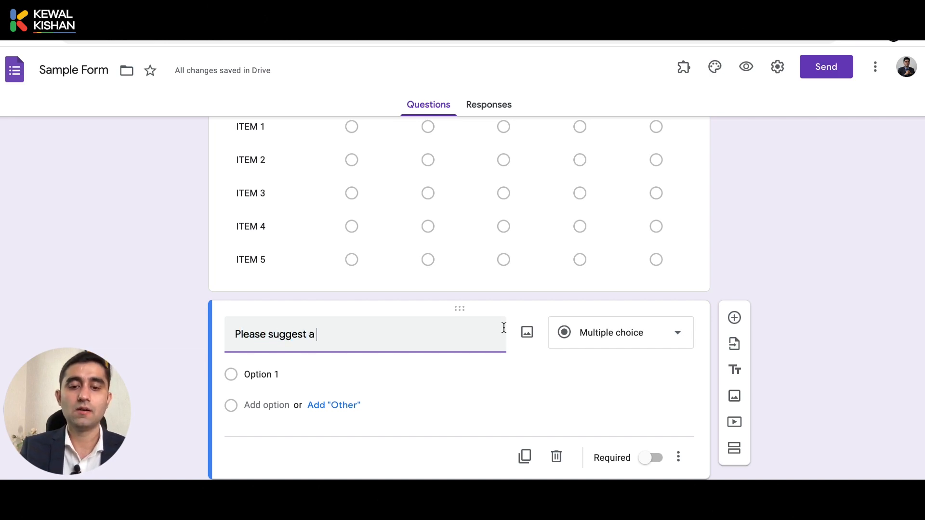
{"action": "type", "text": "Daye"}
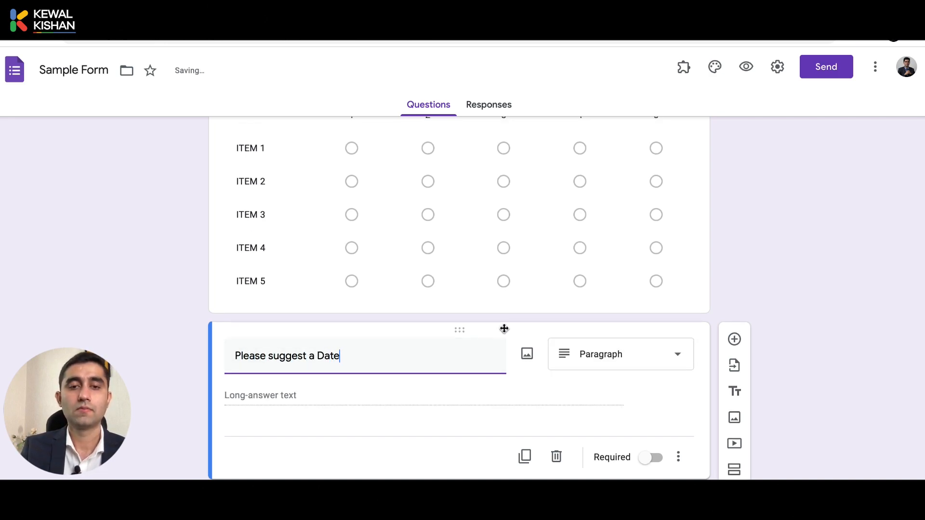
{"action": "type", "text": " & Time "}
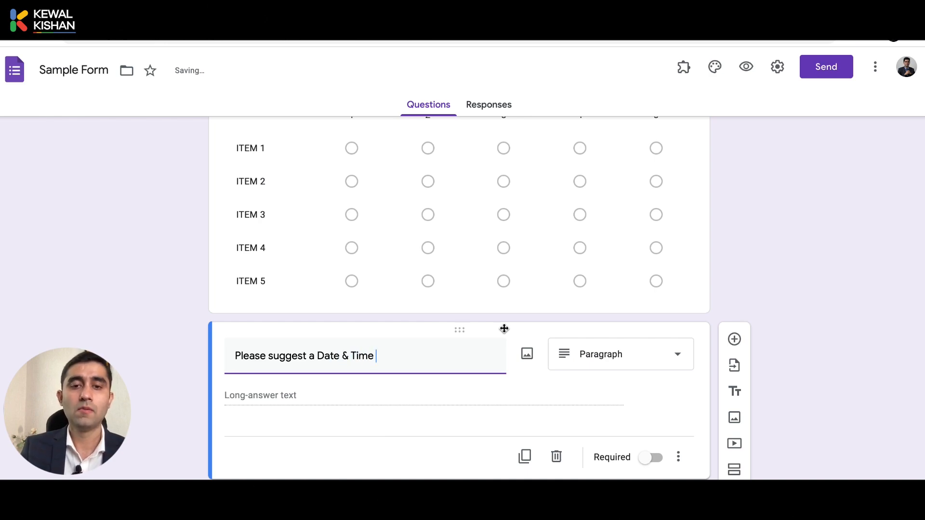
{"action": "type", "text": "for our me"}
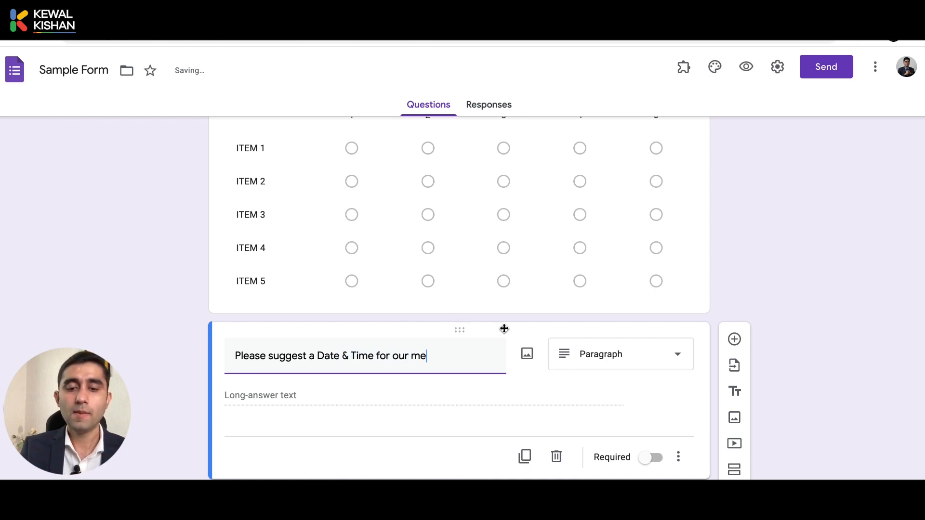
{"action": "type", "text": "eting."}
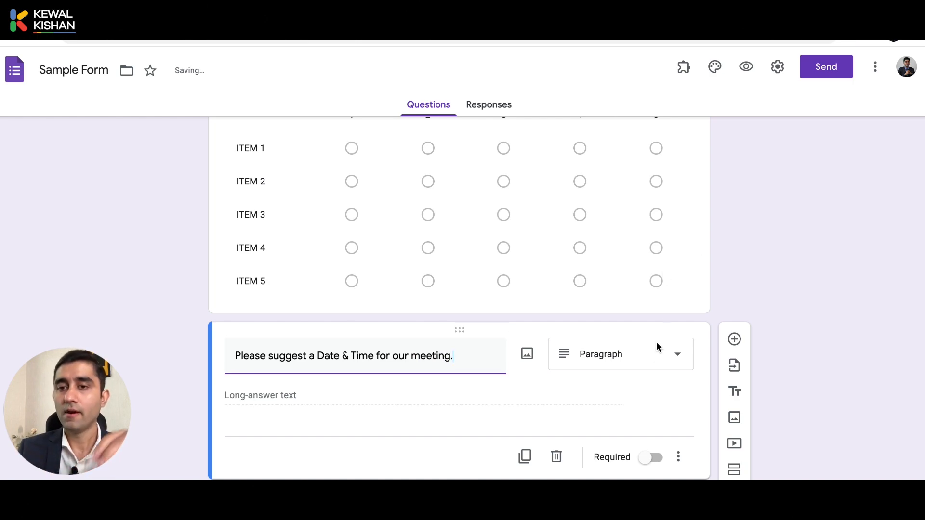
{"action": "left_click", "coordinate": [626, 373]}
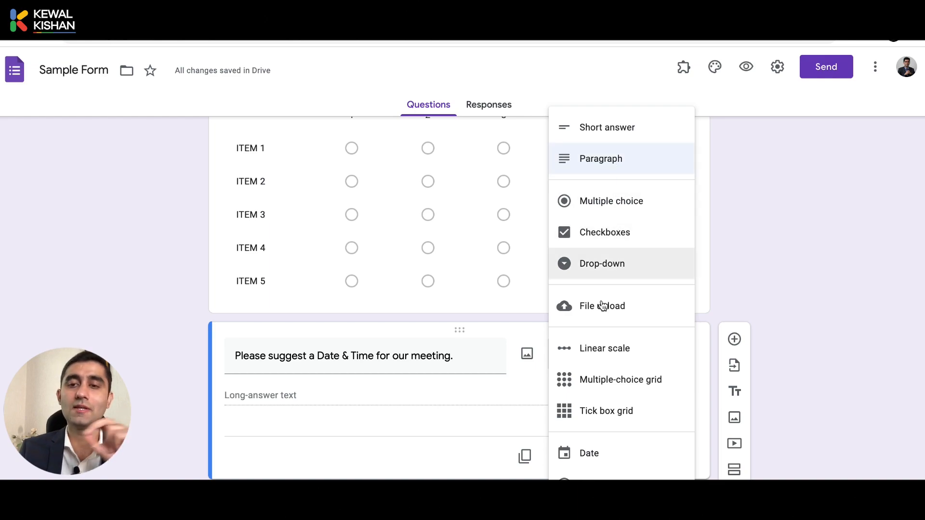
{"action": "left_click", "coordinate": [594, 457]}
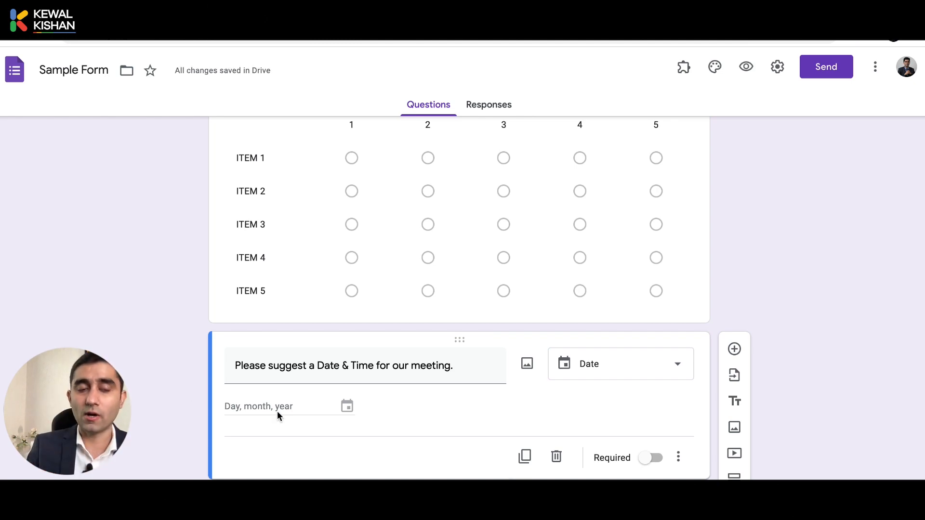
Enable Include time on the meeting date question
{"action": "left_click", "coordinate": [679, 456]}
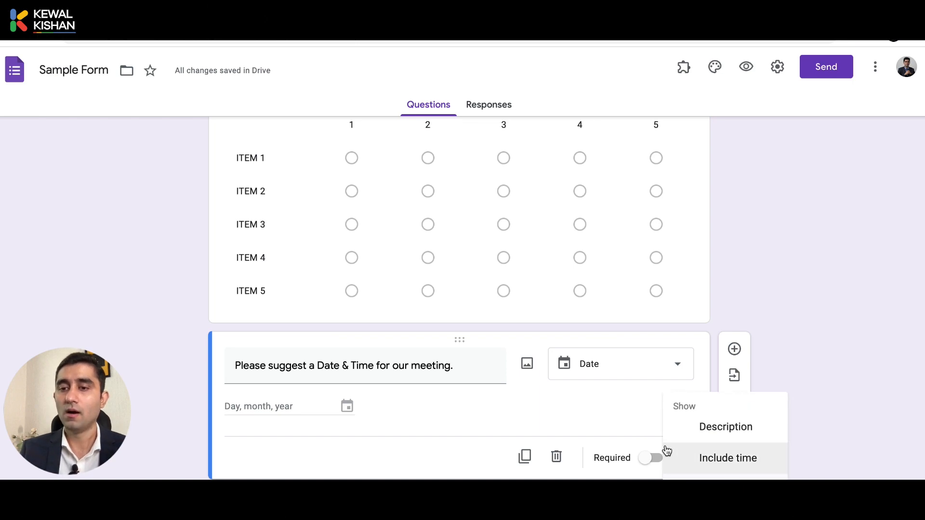
{"action": "left_click", "coordinate": [641, 425]}
{"action": "left_click", "coordinate": [680, 456]}
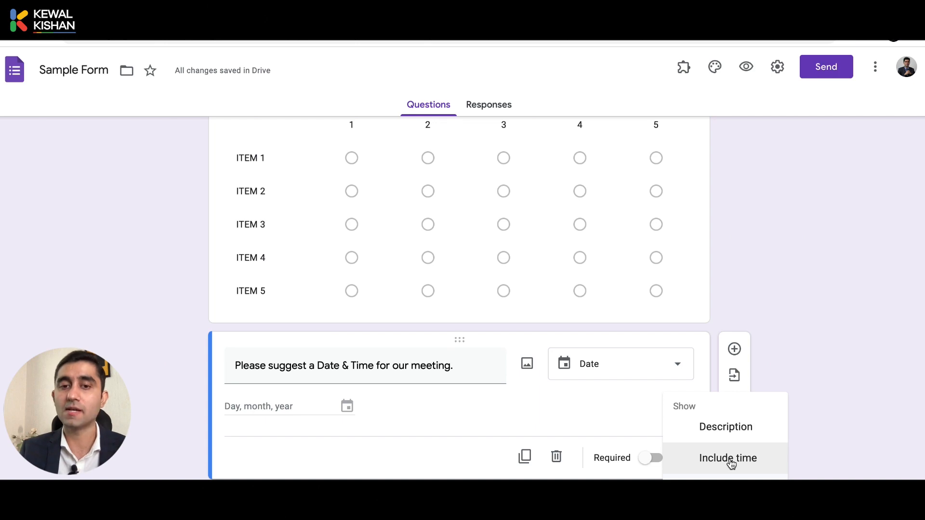
{"action": "left_click", "coordinate": [747, 458]}
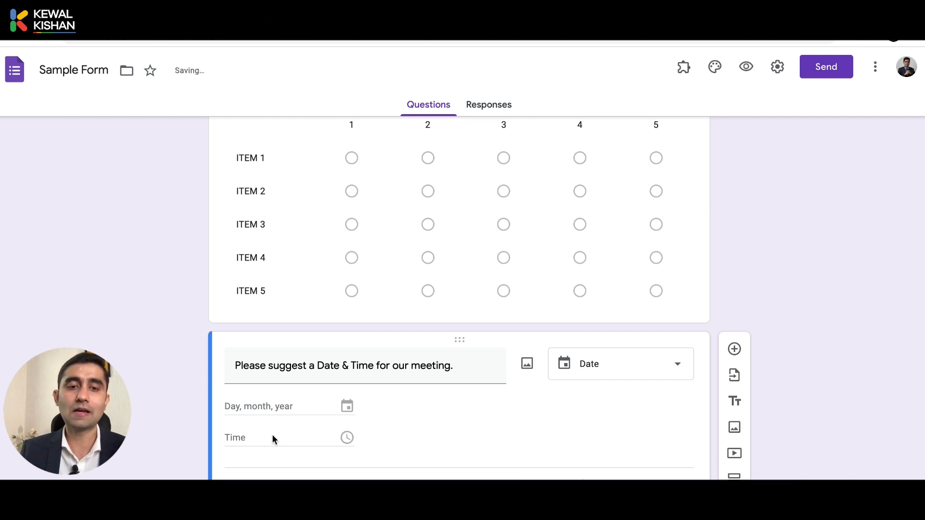
In preview, enter 09/09/2021 at 13:30 for the meeting, then go back to the editor
{"action": "left_click", "coordinate": [747, 66]}
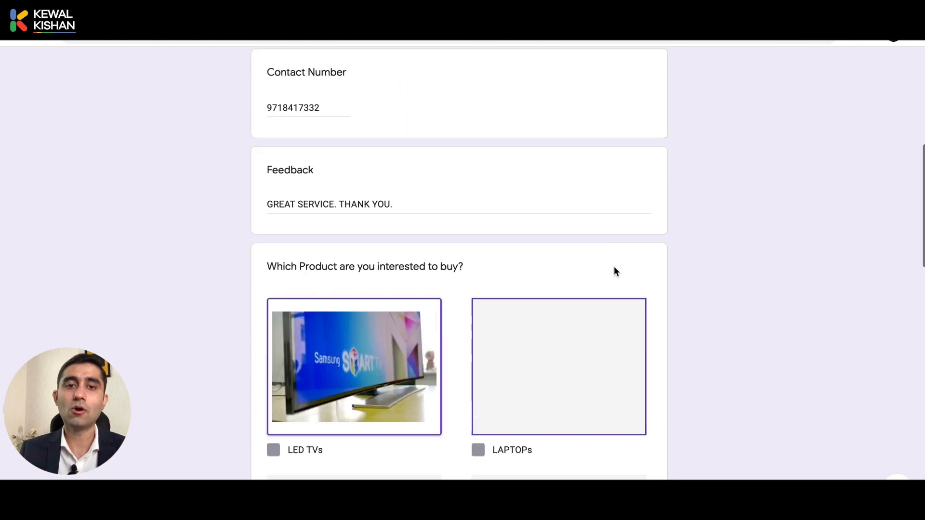
{"action": "scroll", "coordinate": [614, 271], "scroll_direction": "down", "scroll_amount": 10}
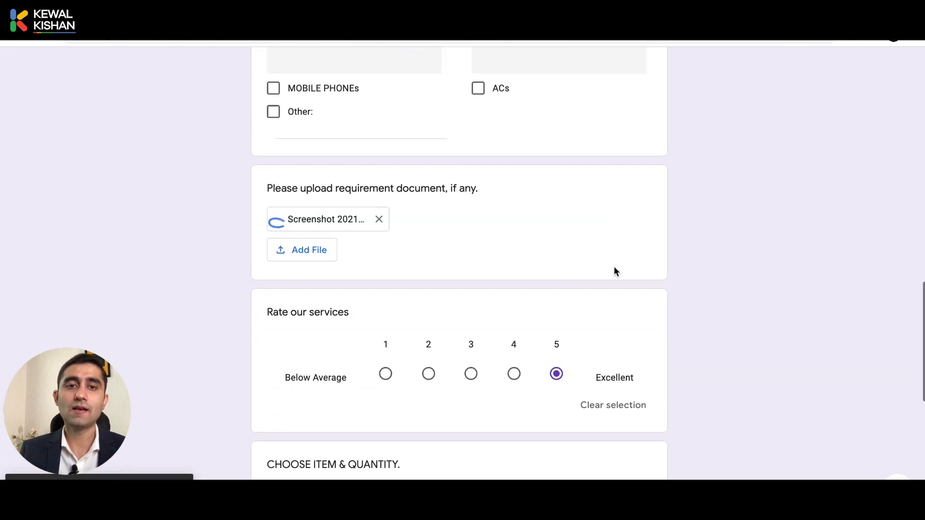
{"action": "scroll", "coordinate": [615, 271], "scroll_direction": "down", "scroll_amount": 6}
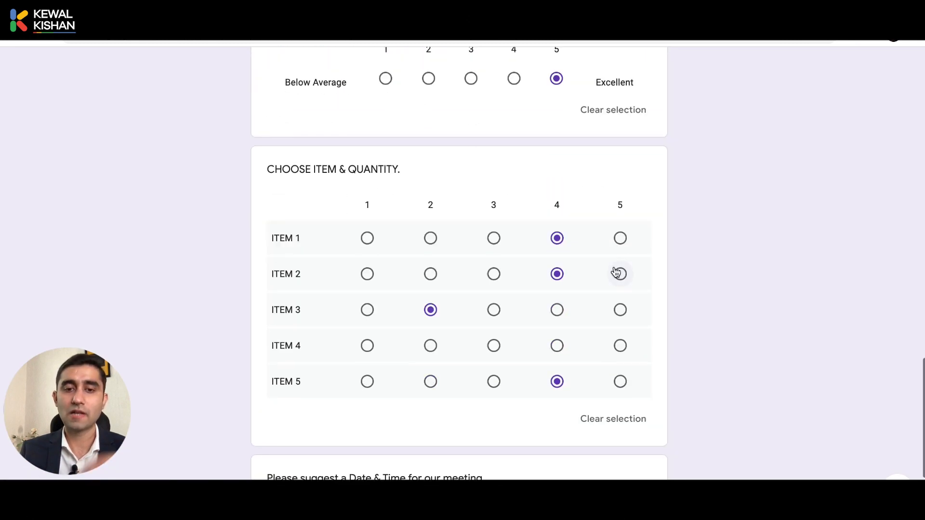
{"action": "scroll", "coordinate": [616, 272], "scroll_direction": "down", "scroll_amount": 3}
{"action": "left_click", "coordinate": [343, 365]}
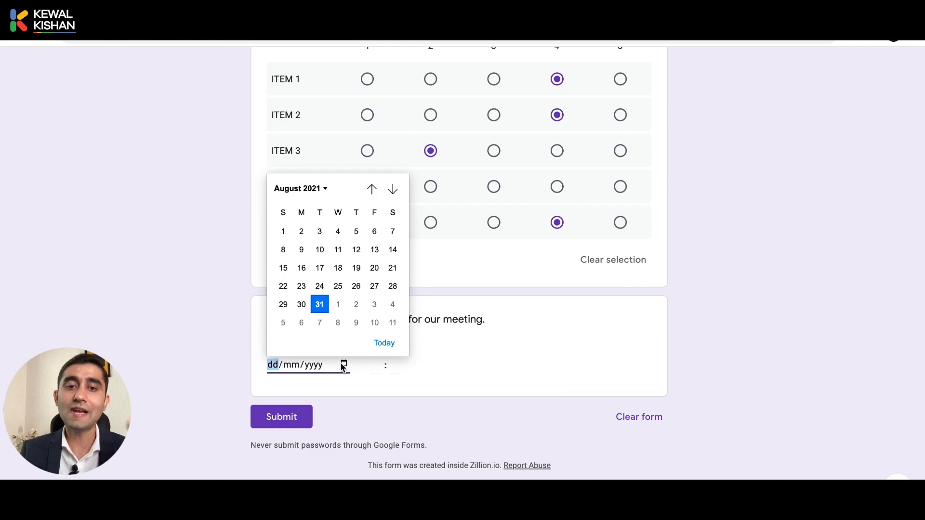
{"action": "left_click", "coordinate": [356, 323]}
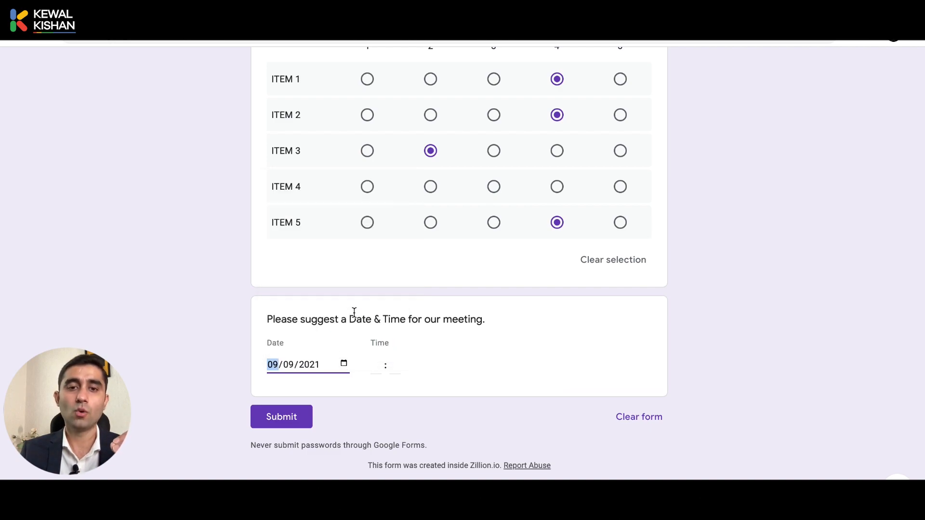
{"action": "left_click", "coordinate": [374, 377]}
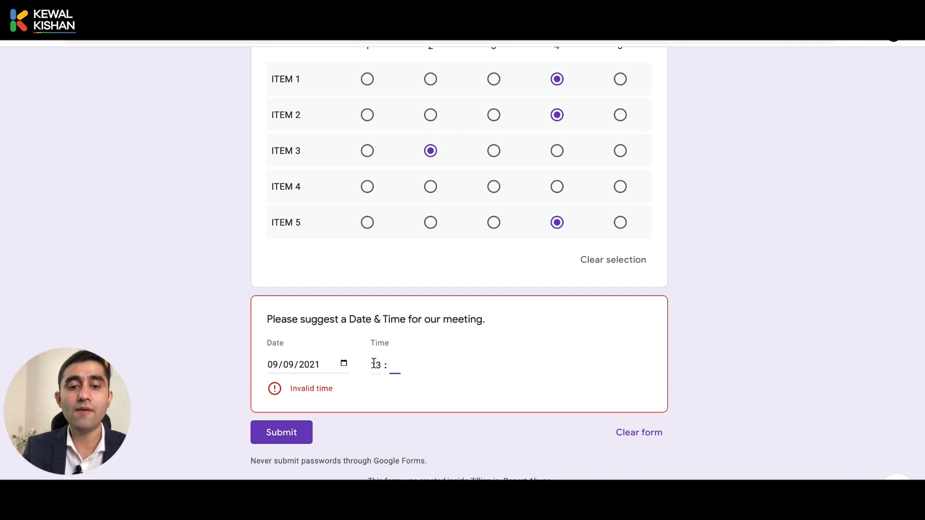
{"action": "type", "text": "30"}
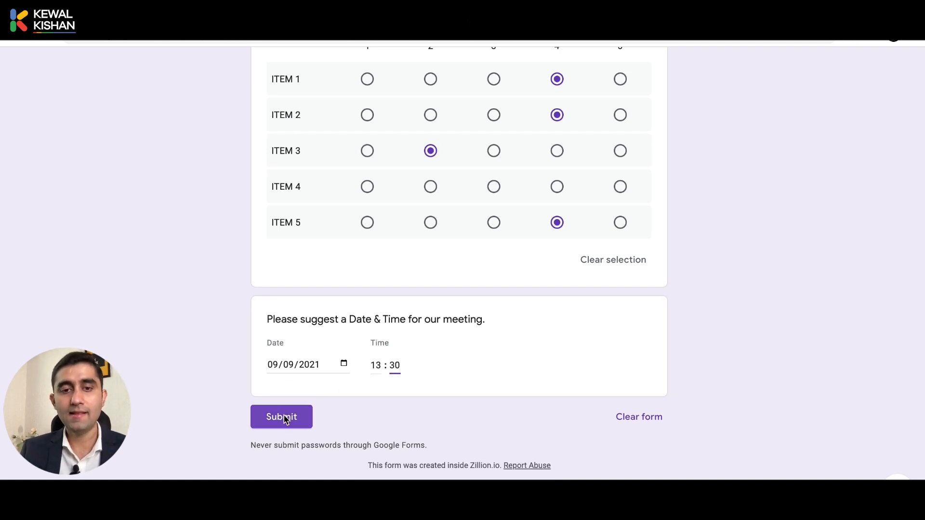
{"action": "scroll", "coordinate": [348, 374], "scroll_direction": "up", "scroll_amount": 15}
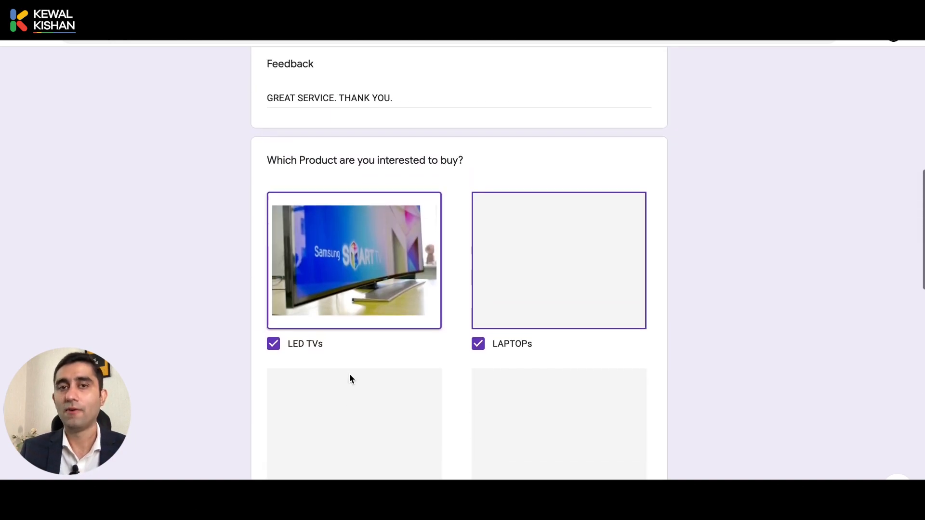
{"action": "key", "text": "ctrl+shift+Tab"}
{"action": "scroll", "coordinate": [623, 253], "scroll_direction": "up", "scroll_amount": 20}
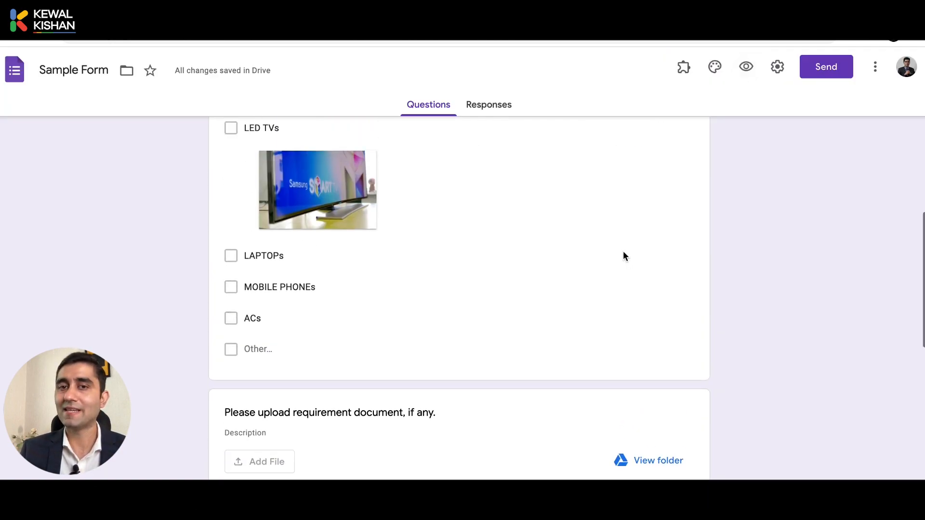
{"action": "scroll", "coordinate": [623, 256], "scroll_direction": "up", "scroll_amount": 2}
{"action": "left_click", "coordinate": [623, 253]}
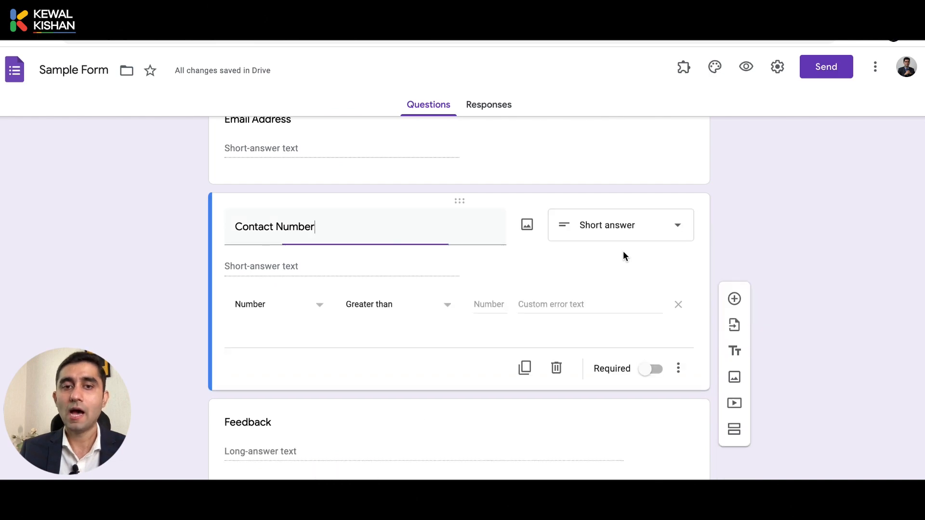
{"action": "left_click", "coordinate": [663, 232]}
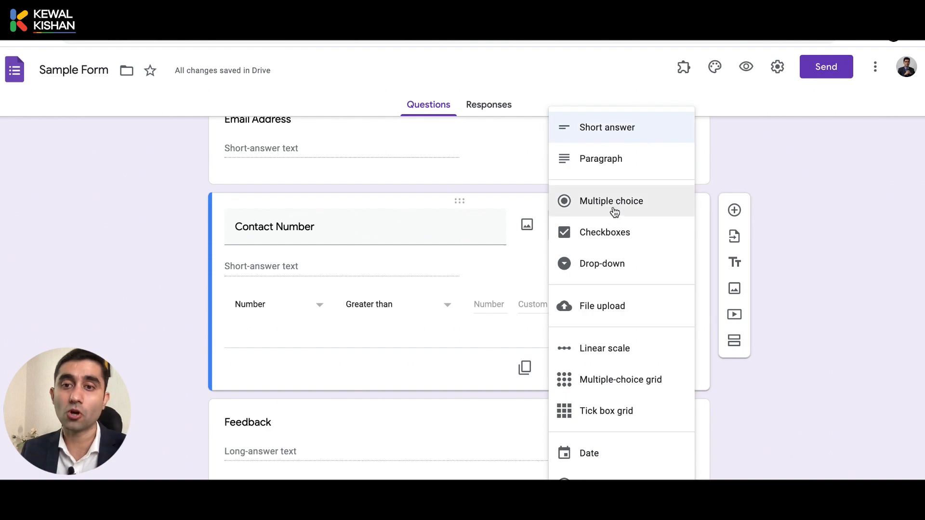
{"action": "left_click", "coordinate": [476, 175]}
{"action": "scroll", "coordinate": [475, 176], "scroll_direction": "down", "scroll_amount": 3}
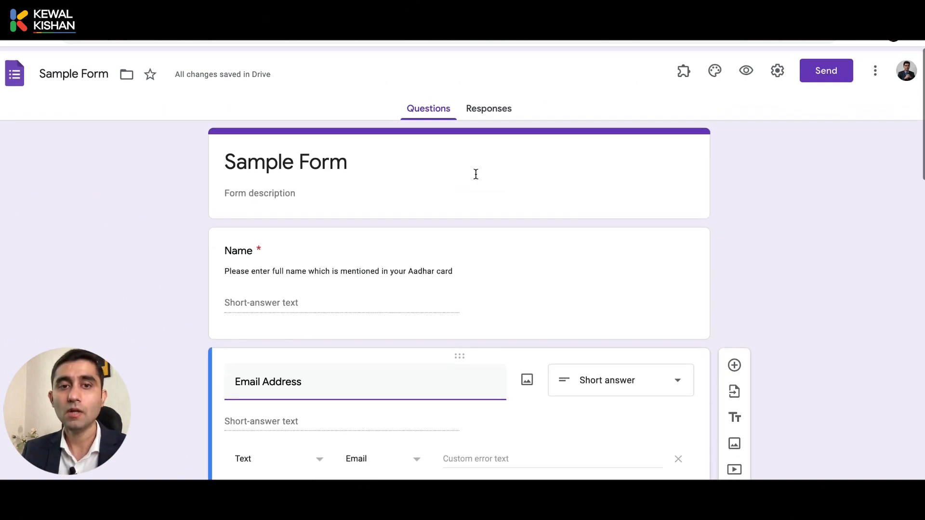
{"action": "scroll", "coordinate": [475, 173], "scroll_direction": "down", "scroll_amount": 10}
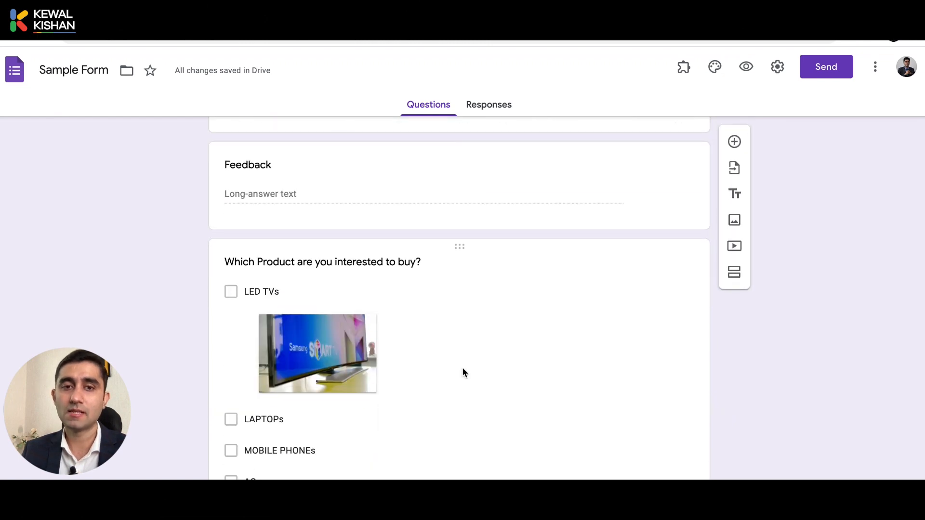
Switch the Which Product question from Checkboxes to Drop-down
{"action": "left_click", "coordinate": [461, 367]}
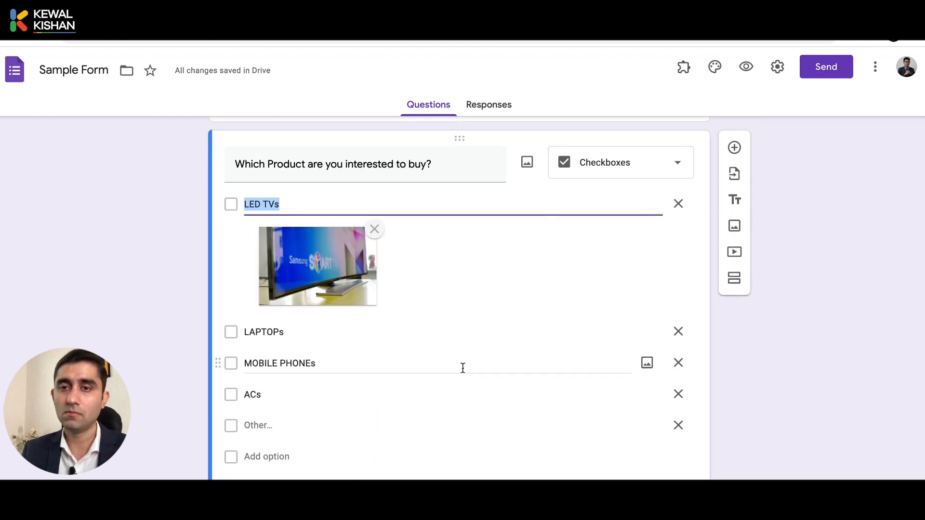
{"action": "left_click", "coordinate": [581, 166]}
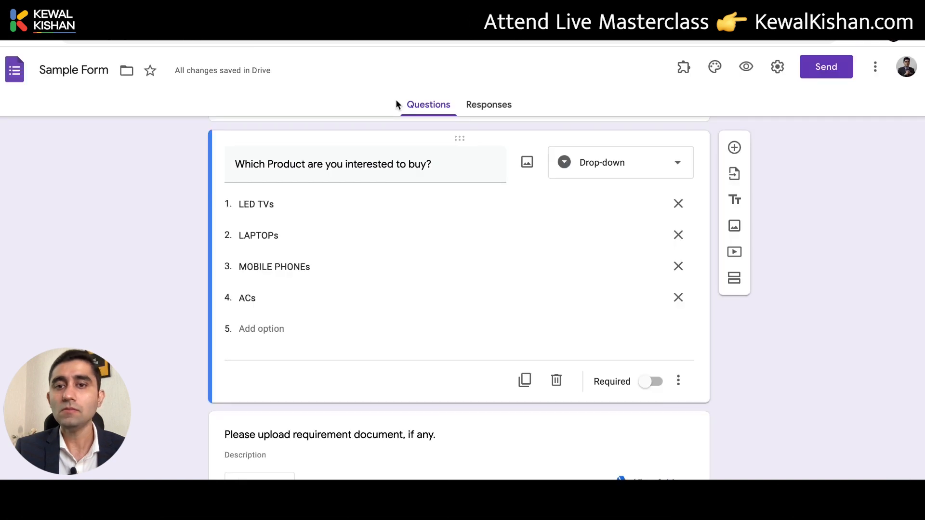
{"action": "left_click", "coordinate": [582, 176]}
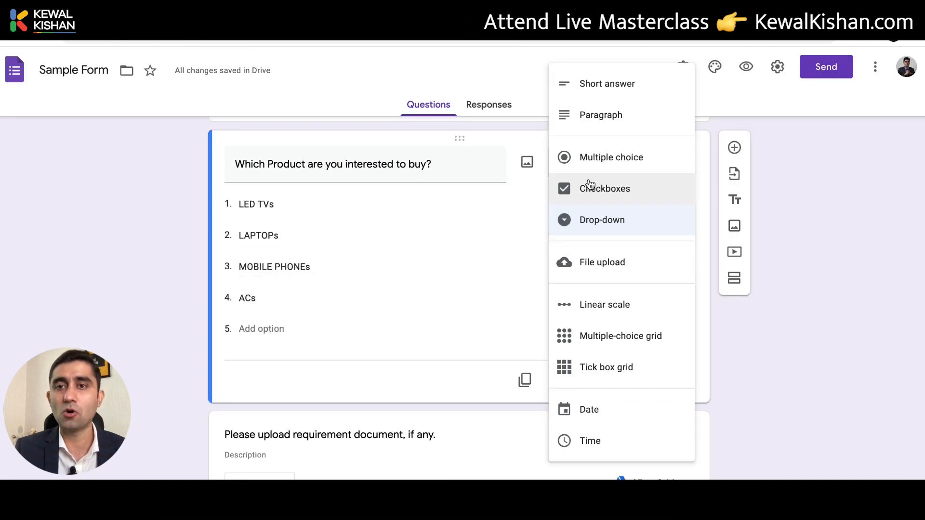
{"action": "left_click", "coordinate": [588, 230]}
In the preview, choose LAPTOPs and then ACs from the product drop-down
{"action": "left_click", "coordinate": [742, 73]}
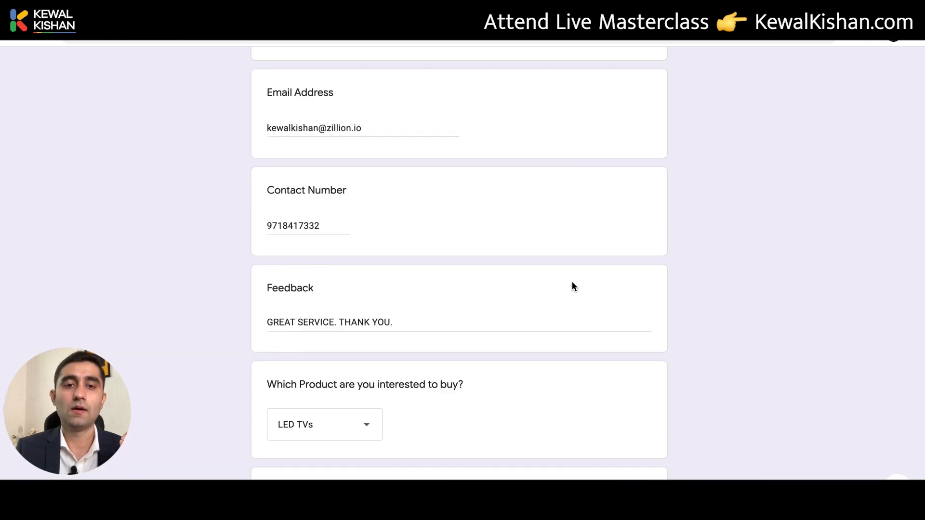
{"action": "scroll", "coordinate": [572, 282], "scroll_direction": "down", "scroll_amount": 1}
{"action": "scroll", "coordinate": [352, 398], "scroll_direction": "down", "scroll_amount": 3}
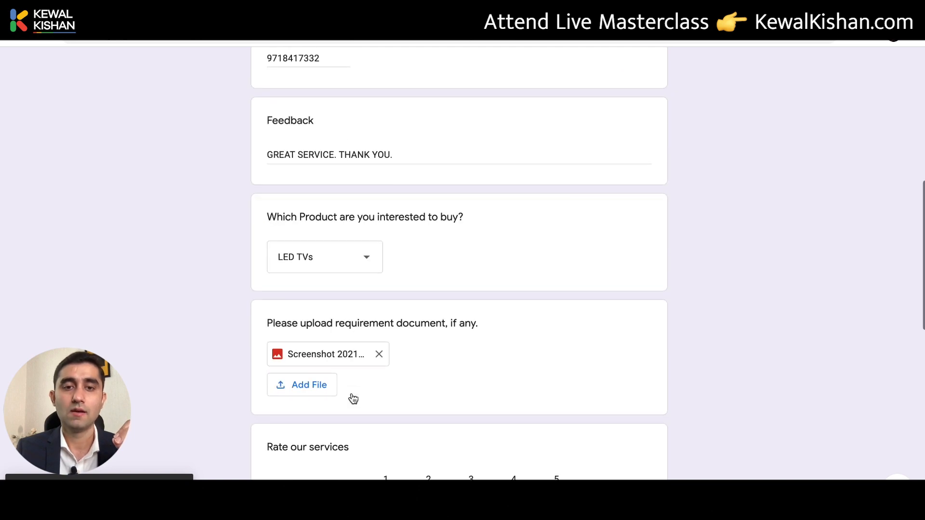
{"action": "left_click", "coordinate": [374, 253]}
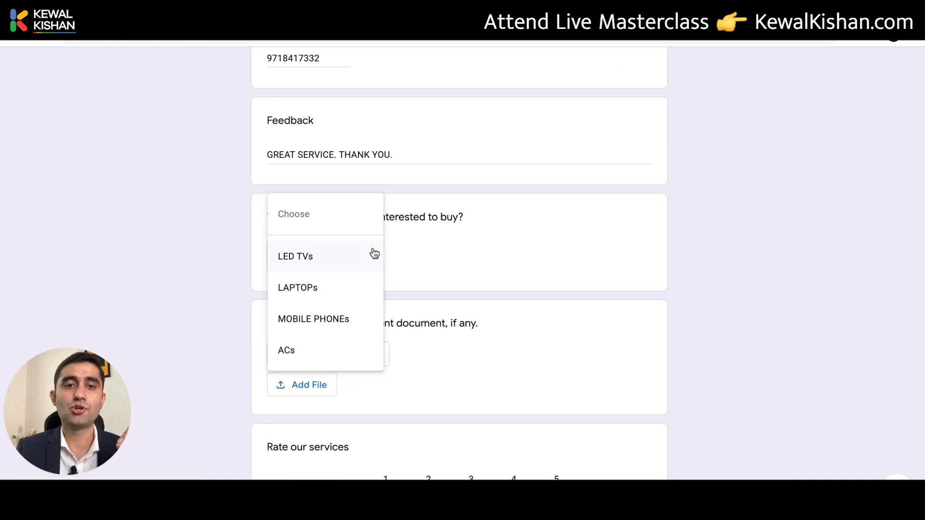
{"action": "left_click", "coordinate": [342, 289]}
{"action": "left_click", "coordinate": [343, 261]}
{"action": "left_click", "coordinate": [343, 320]}
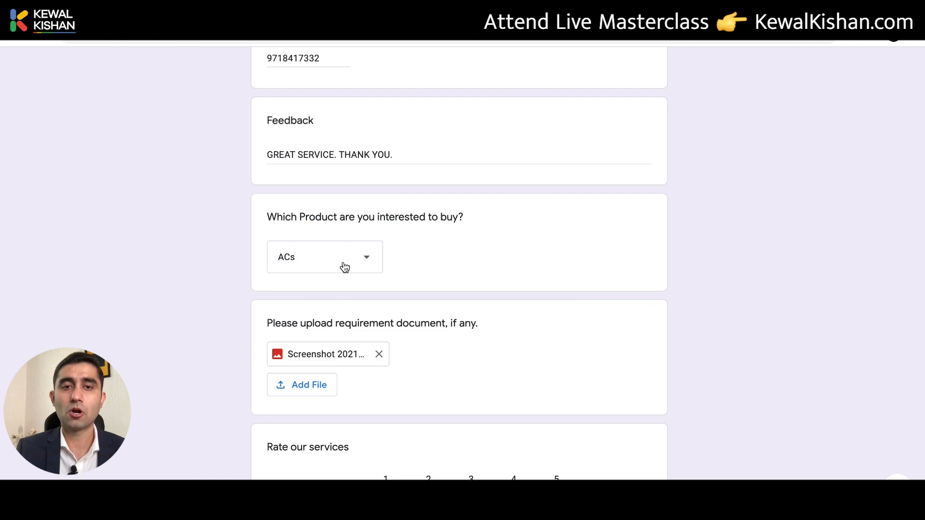